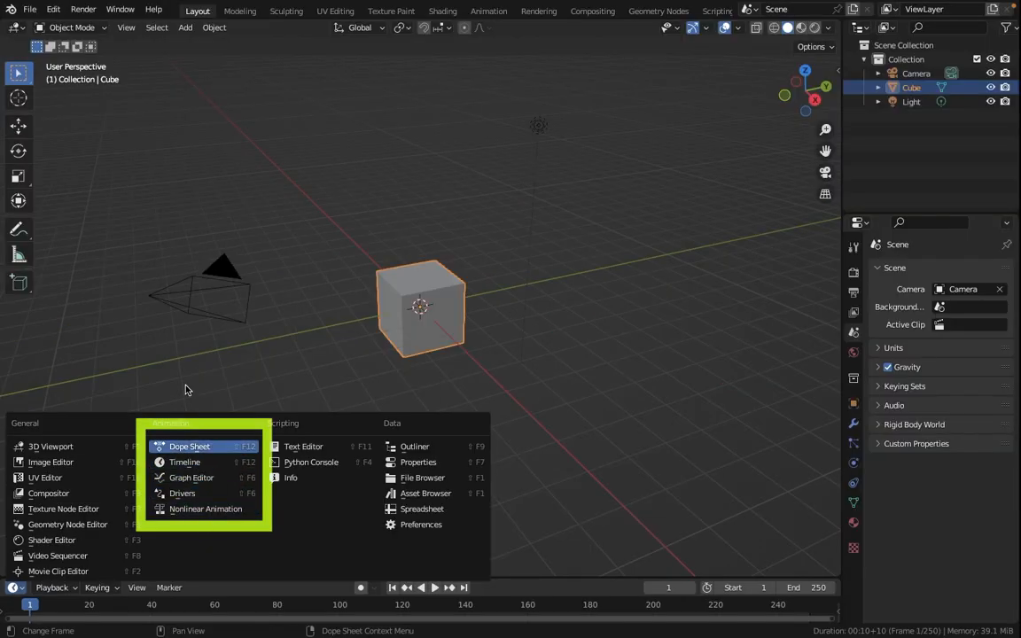
Step: Try moving the cube freely away from the origin, and clear its location
{"action": "key", "text": "g"}
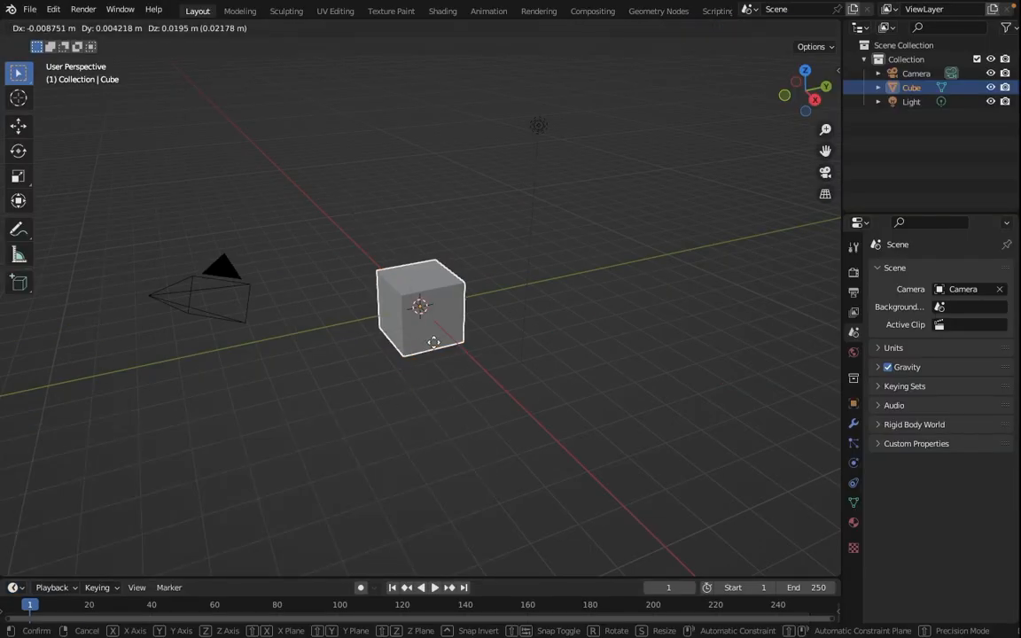
{"action": "left_click", "coordinate": [217, 357]}
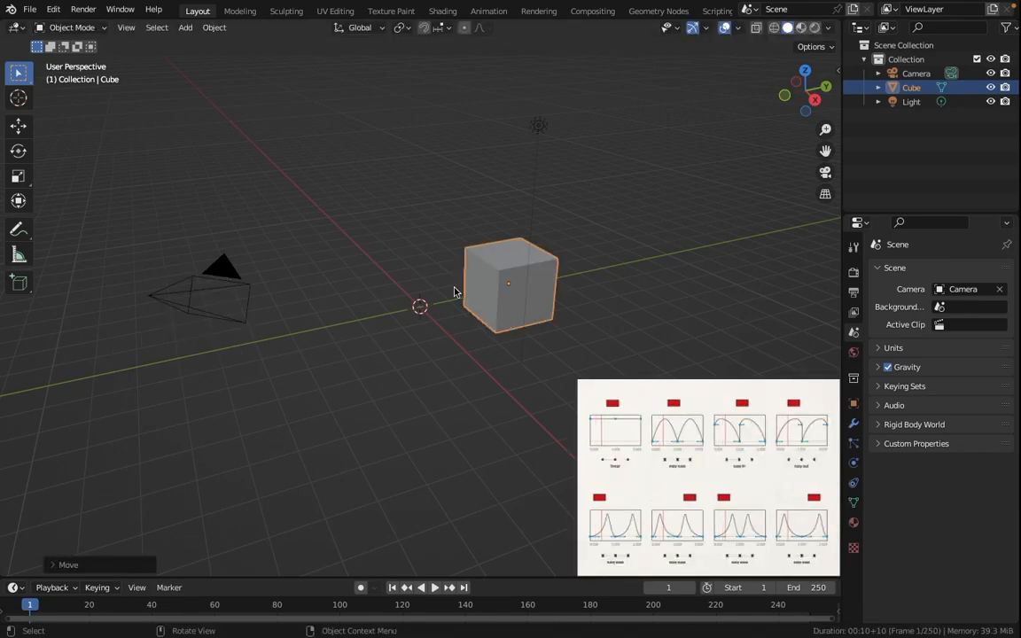
{"action": "left_click", "coordinate": [13, 588]}
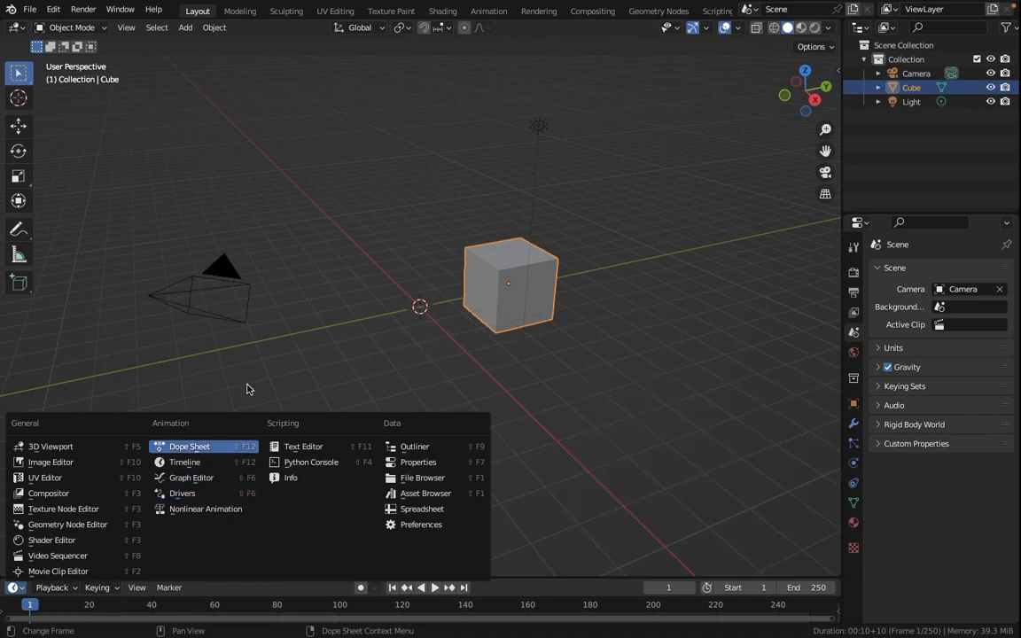
{"action": "key", "text": "alt+g"}
Step: Adjust the height of the timeline area and look through the available animation editor types
{"action": "left_click_drag", "start_coordinate": [195, 578], "coordinate": [222, 420]}
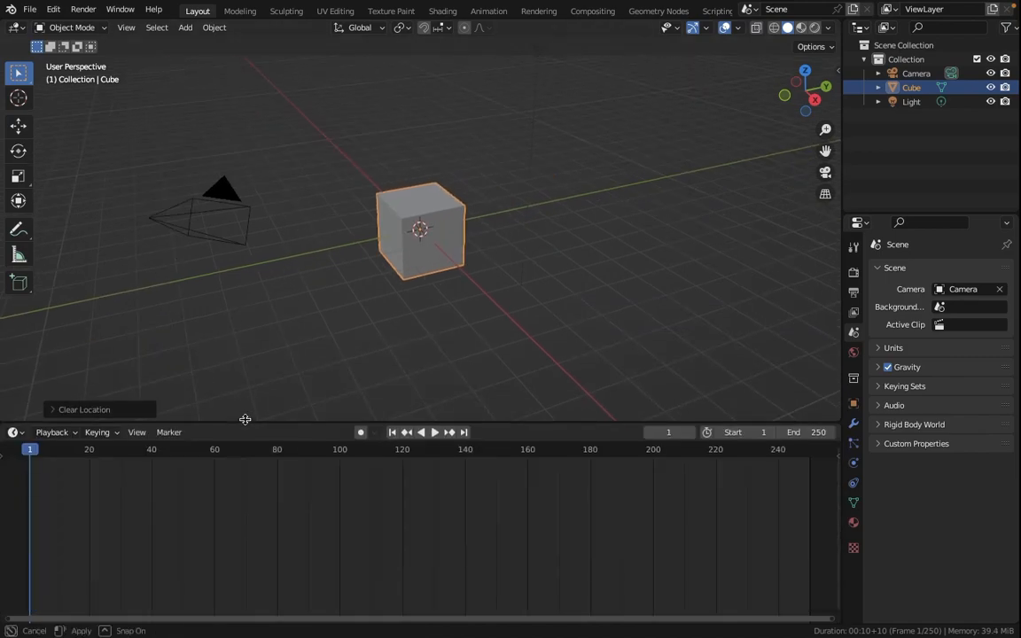
{"action": "left_click", "coordinate": [13, 429]}
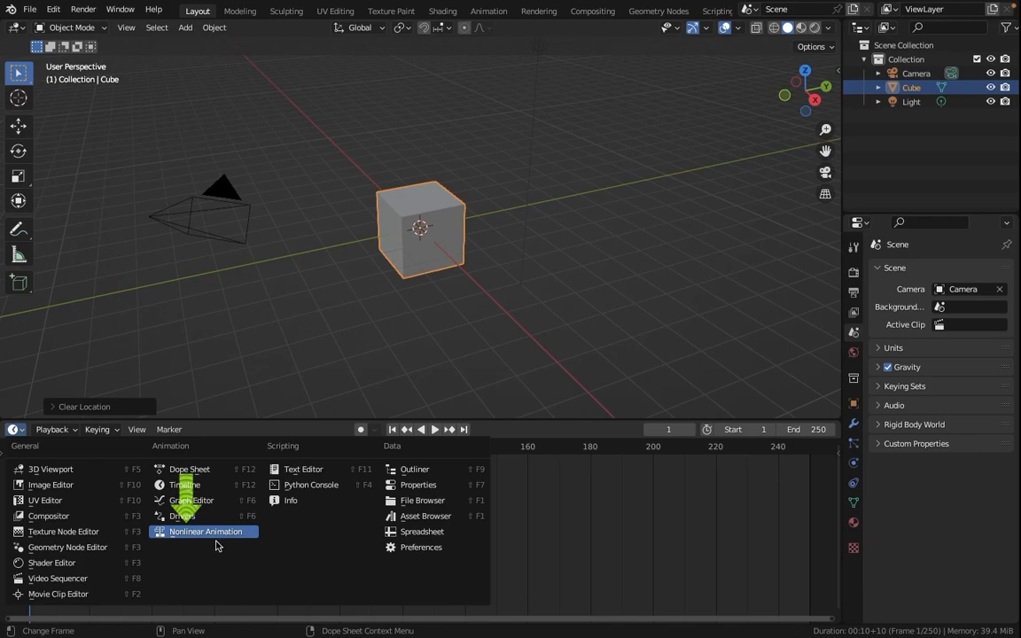
{"action": "left_click_drag", "start_coordinate": [301, 421], "coordinate": [296, 512]}
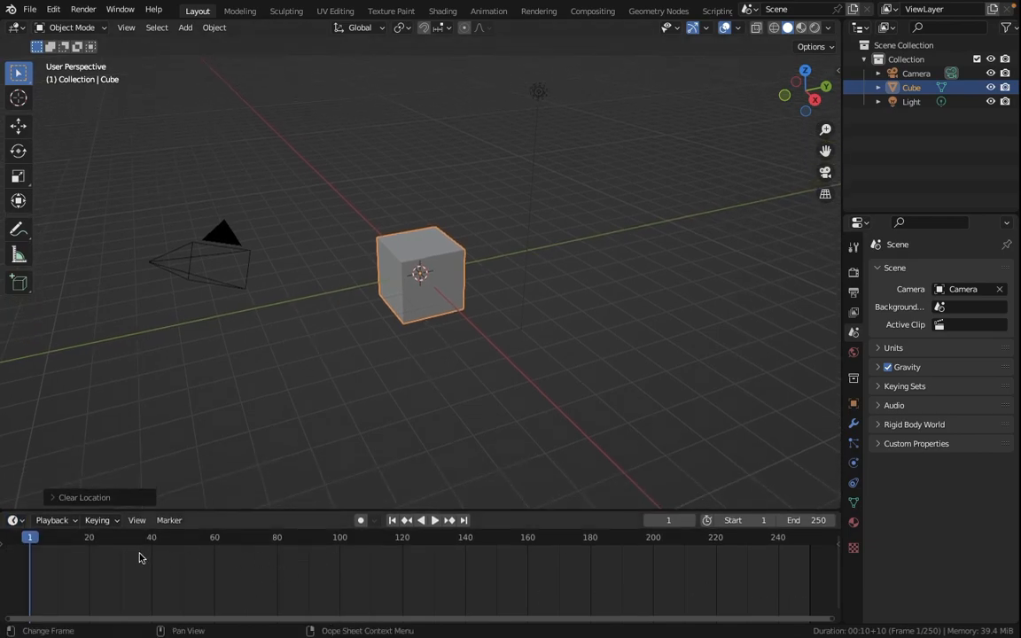
{"action": "left_click_drag", "start_coordinate": [493, 512], "coordinate": [491, 538]}
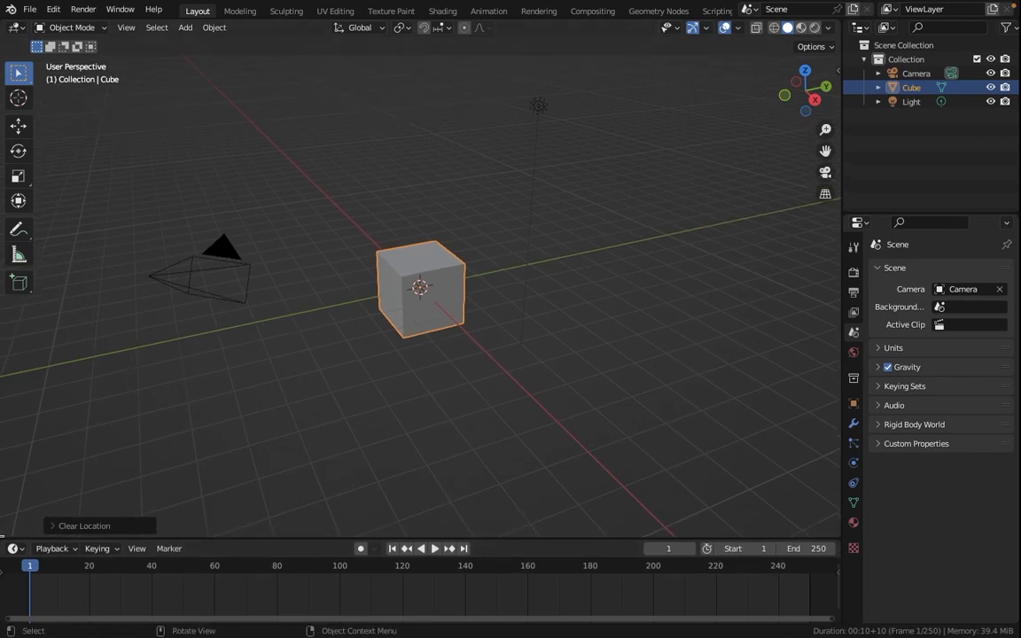
{"action": "left_click", "coordinate": [23, 547]}
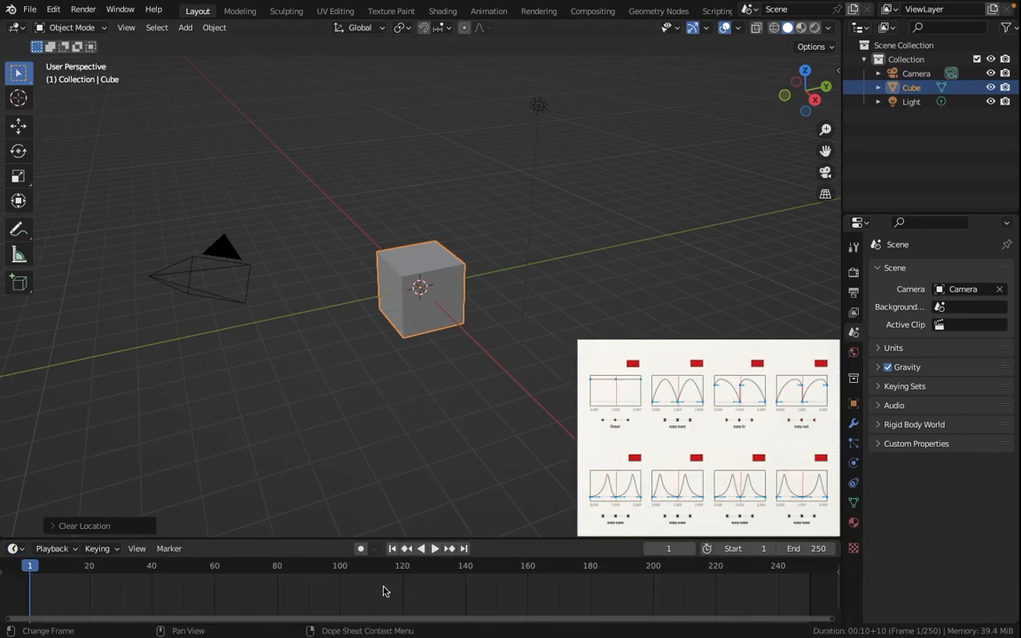
Step: Try moving the cube freely, cancel the move, and activate the Move tool
{"action": "key", "text": "g"}
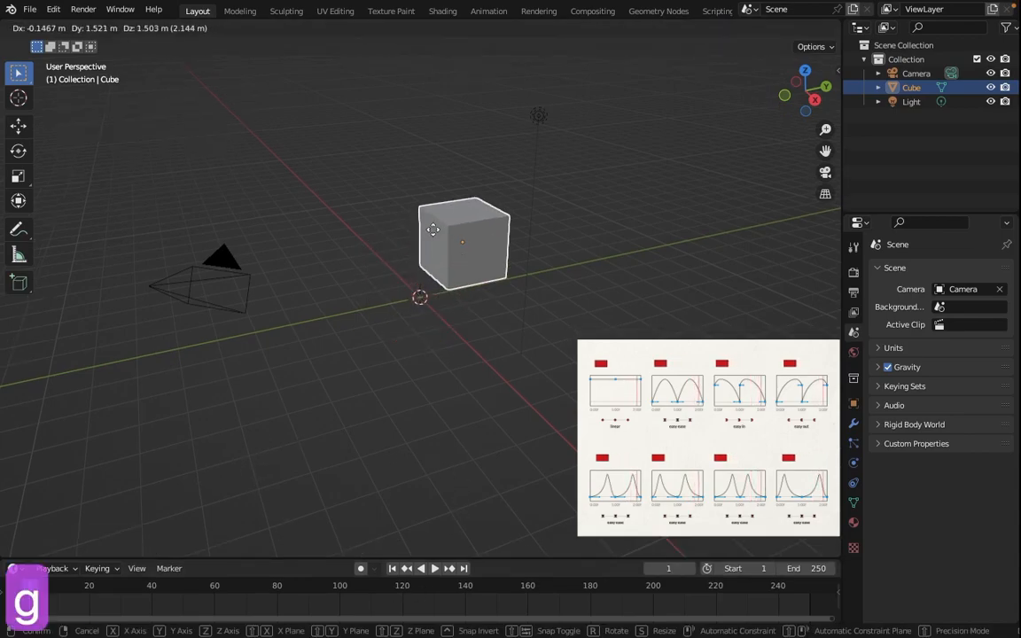
{"action": "key", "text": "Escape"}
{"action": "left_click", "coordinate": [17, 129]}
Step: Try rotating the cube both freely and with the Rotate tool, cancelling each rotation
{"action": "key", "text": "r"}
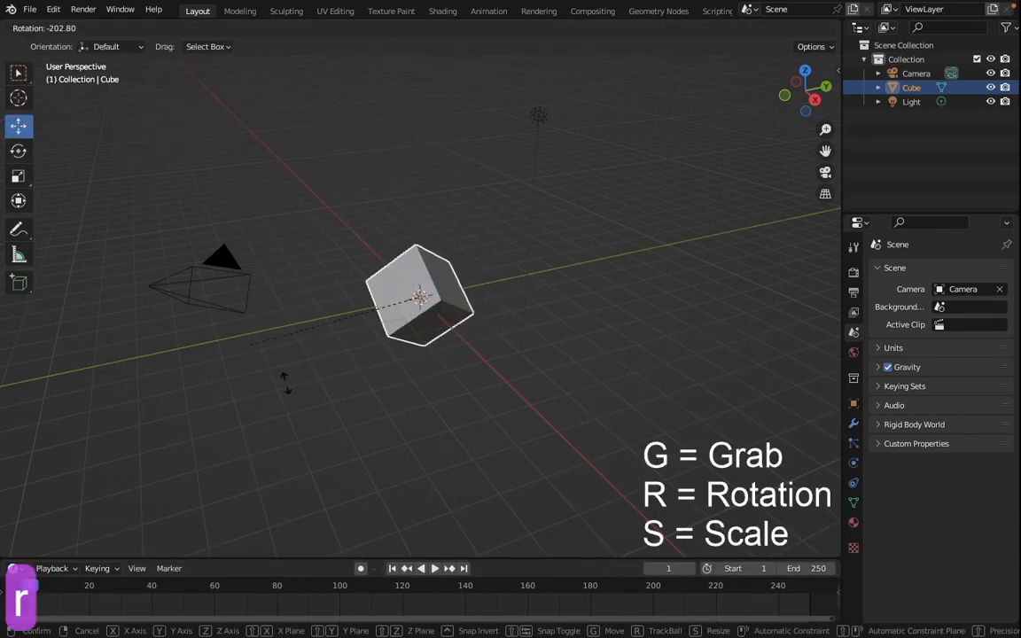
{"action": "right_click", "coordinate": [417, 200]}
{"action": "left_click", "coordinate": [17, 153]}
{"action": "left_click_drag", "start_coordinate": [440, 289], "coordinate": [497, 357]}
{"action": "right_click", "coordinate": [497, 357]}
Step: Try scaling the cube both freely and with the Scale tool, cancelling each change and returning to the Select Box tool
{"action": "key", "text": "s"}
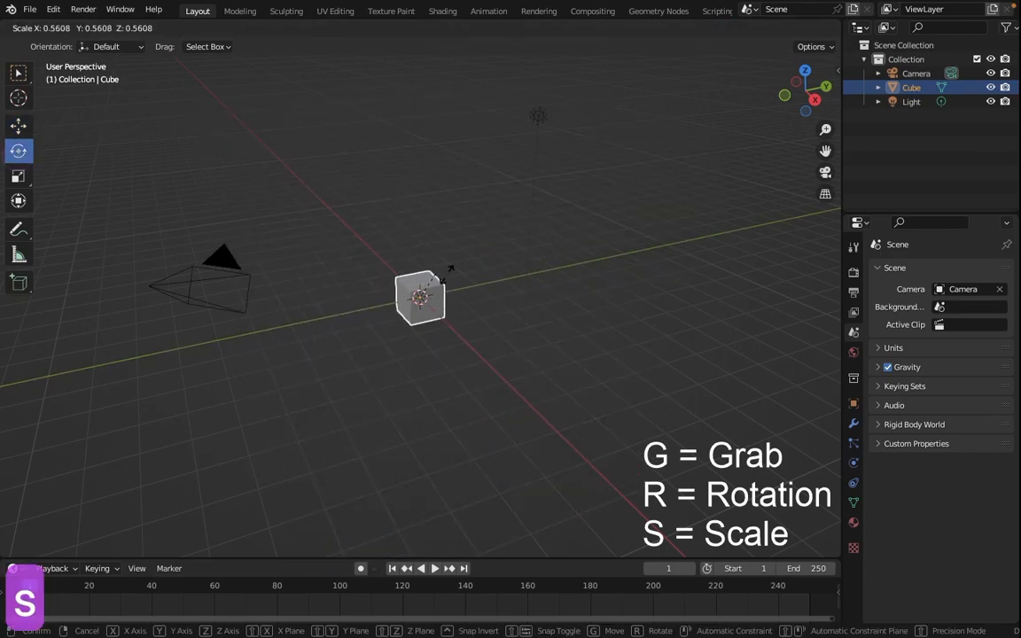
{"action": "right_click", "coordinate": [2, 177]}
{"action": "left_click", "coordinate": [18, 175]}
{"action": "left_click_drag", "start_coordinate": [447, 291], "coordinate": [536, 275]}
{"action": "right_click", "coordinate": [536, 275]}
{"action": "left_click", "coordinate": [18, 73]}
Step: Try trackball rotation, moving and scaling on the camera, cancelling the transforms
{"action": "left_click", "coordinate": [225, 283]}
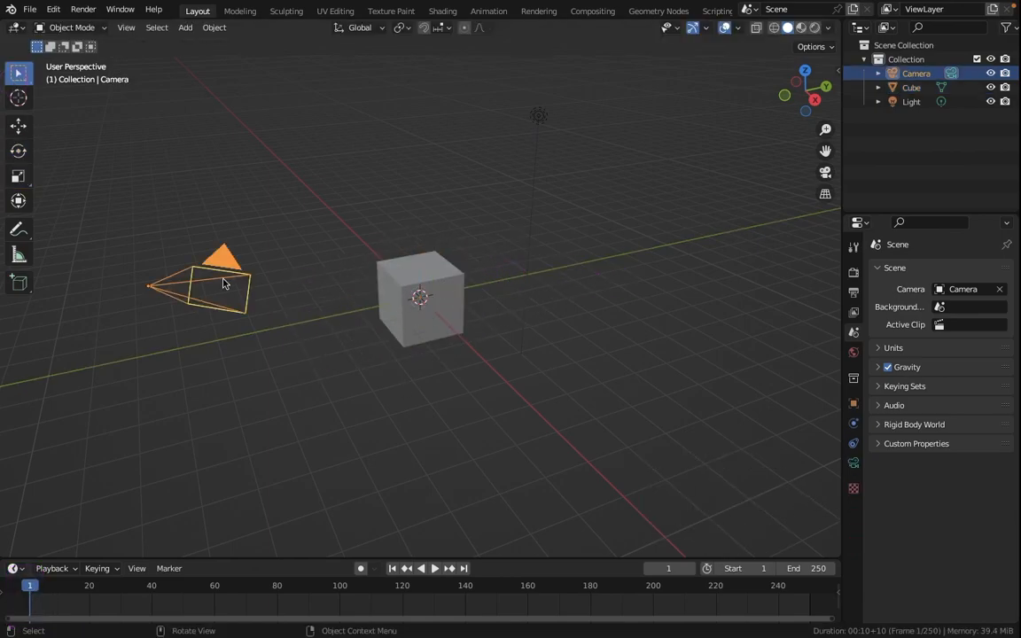
{"action": "key", "text": "r"}
{"action": "key", "text": "r"}
{"action": "right_click", "coordinate": [412, 376]}
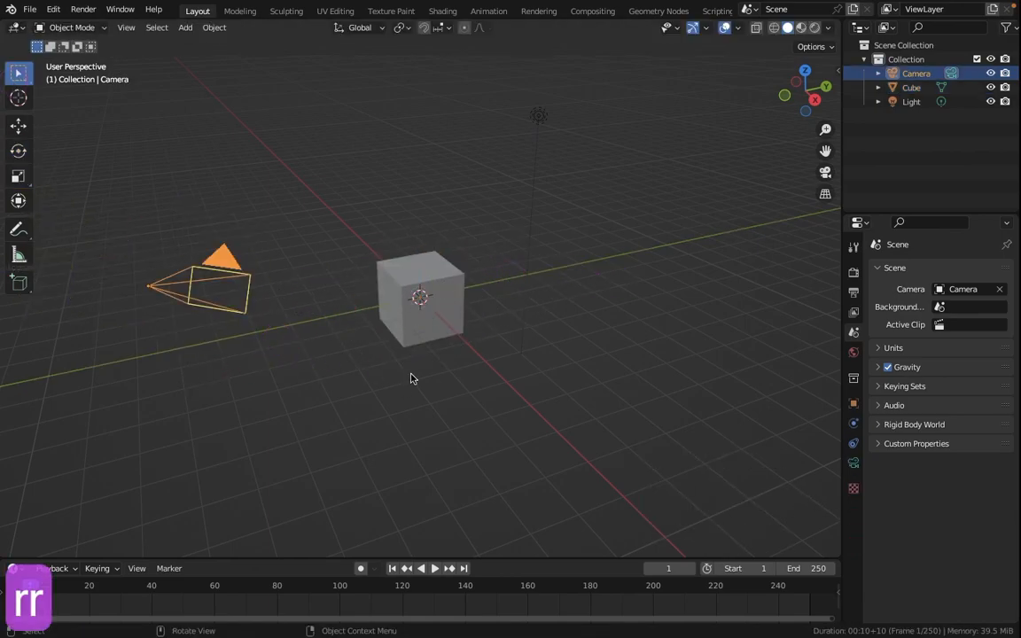
{"action": "key", "text": "g"}
{"action": "key", "text": "s"}
{"action": "left_click", "coordinate": [244, 332]}
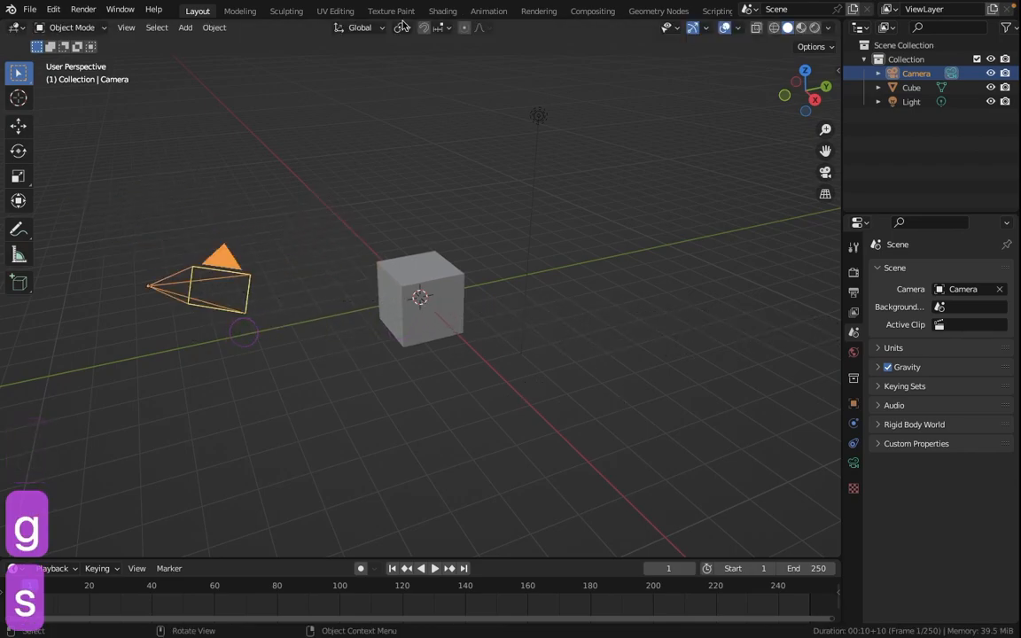
Step: Select the cube and display its Object properties with the Transform values
{"action": "left_click", "coordinate": [538, 116]}
{"action": "left_click", "coordinate": [185, 27]}
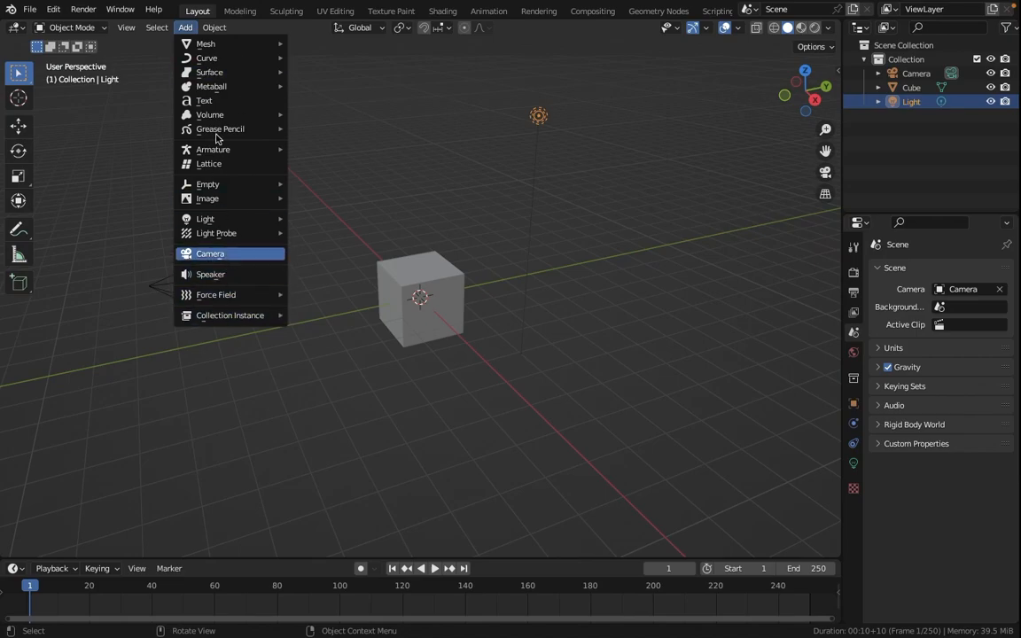
{"action": "left_click", "coordinate": [420, 297]}
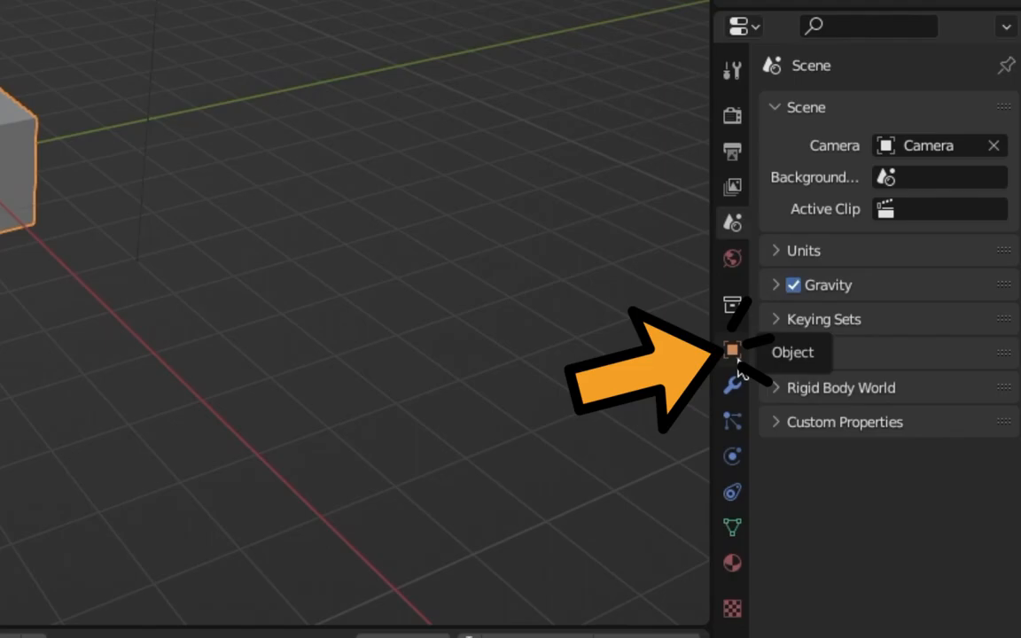
{"action": "left_click", "coordinate": [732, 351]}
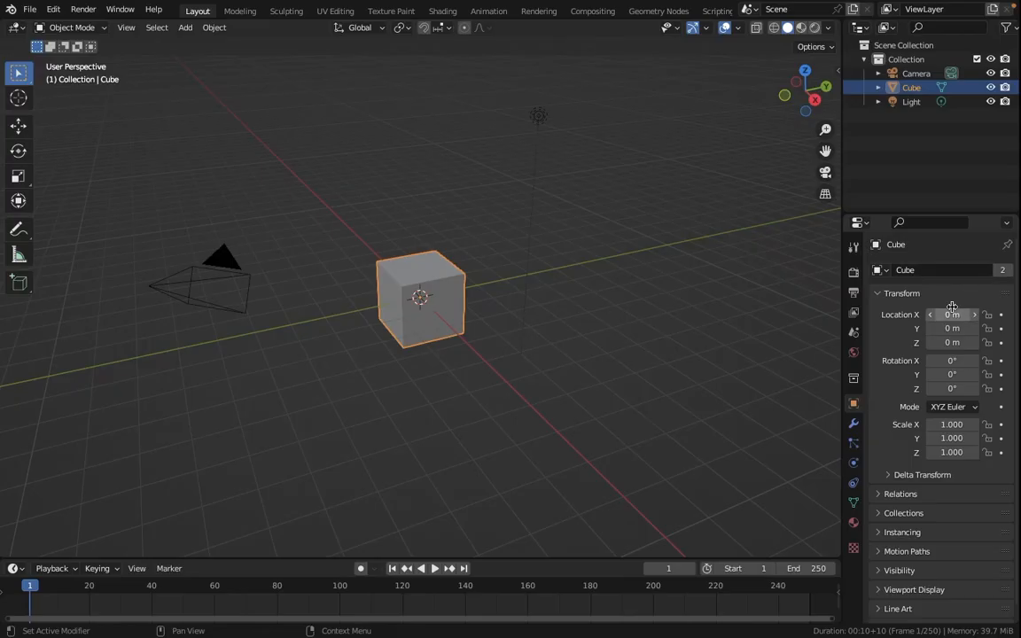
Step: Try moving, rotating and scaling the cube and adjusting its location values in the Transform properties, cancelling every change
{"action": "key", "text": "g"}
{"action": "key", "text": "r"}
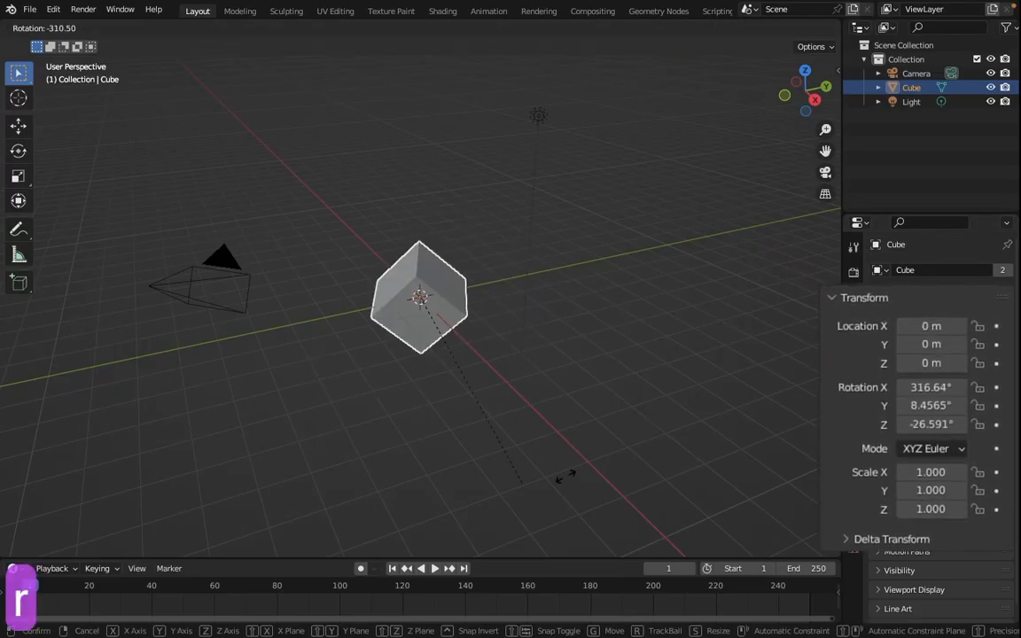
{"action": "right_click", "coordinate": [561, 383]}
{"action": "key", "text": "s"}
{"action": "right_click", "coordinate": [618, 403]}
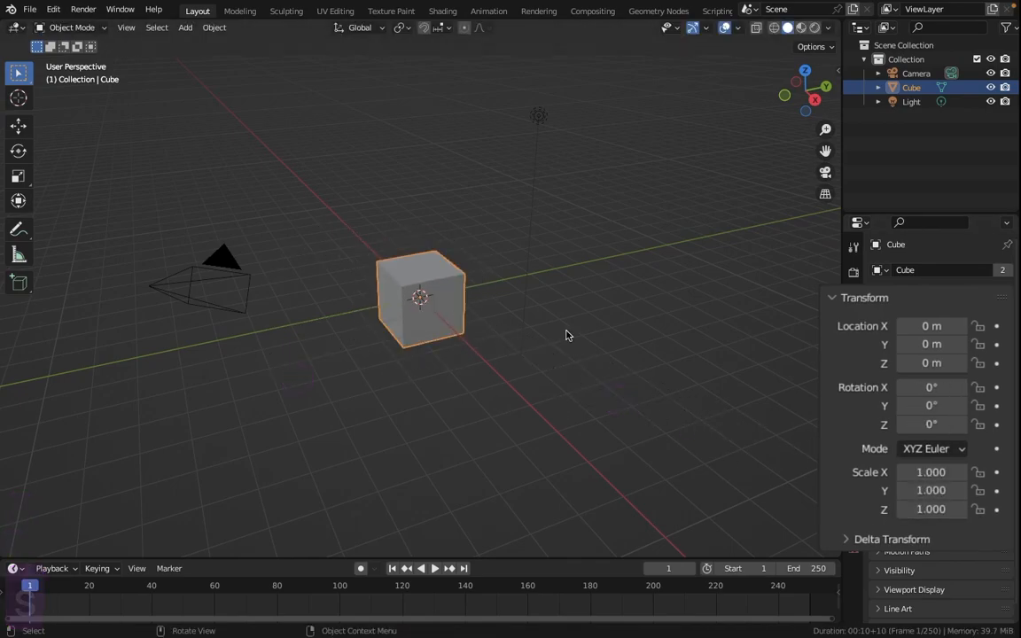
{"action": "left_click_drag", "start_coordinate": [950, 315], "coordinate": [333, 350]}
{"action": "right_click", "coordinate": [333, 350]}
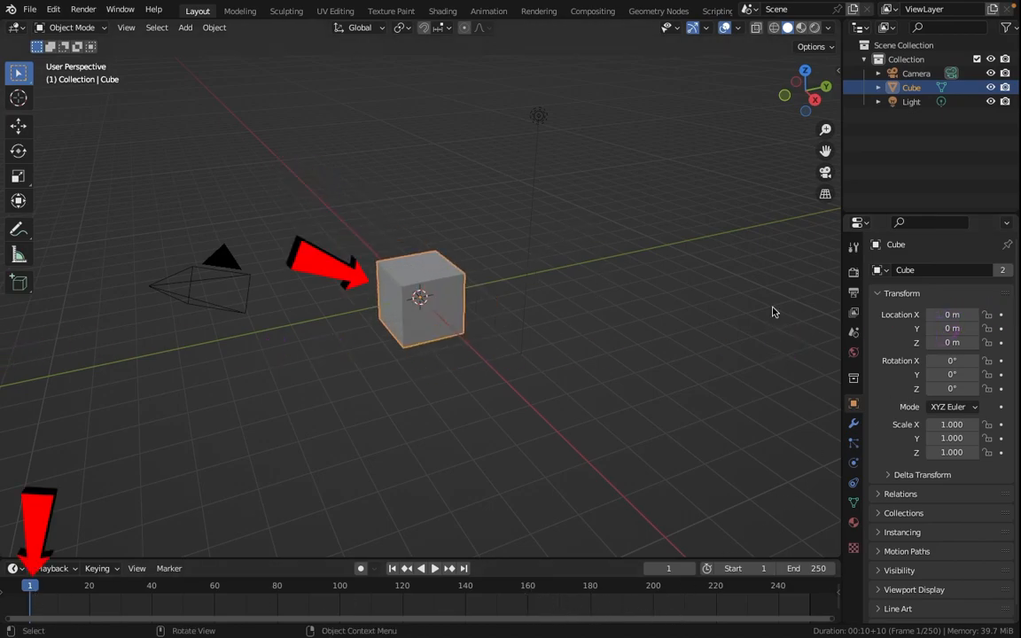
Step: At frame 121, try shifting the cube along the X axis, and reset its Location X to 0
{"action": "left_click", "coordinate": [404, 587]}
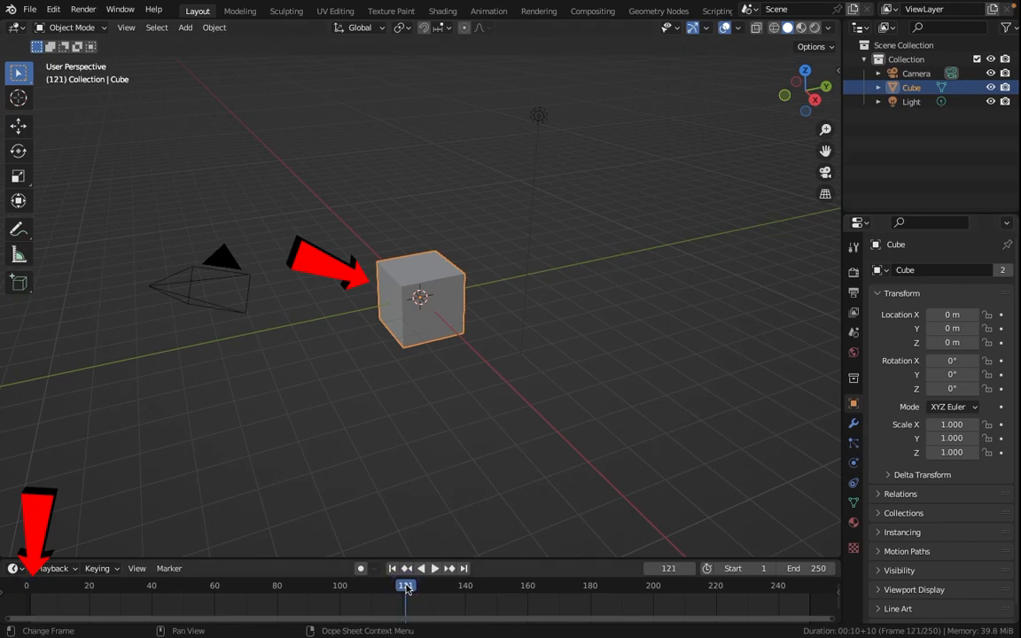
{"action": "mouse_move", "coordinate": [952, 314]}
{"action": "left_mouse_down"}
{"action": "mouse_move", "coordinate": [1010, 328]}
{"action": "mouse_move", "coordinate": [950, 316]}
{"action": "left_mouse_up"}
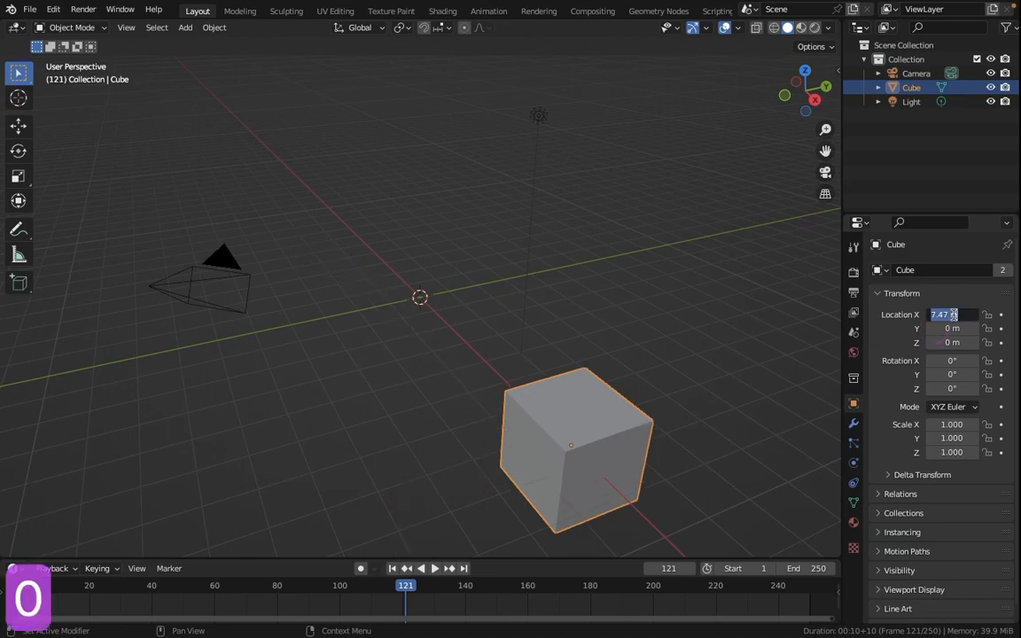
{"action": "type", "text": "0"}
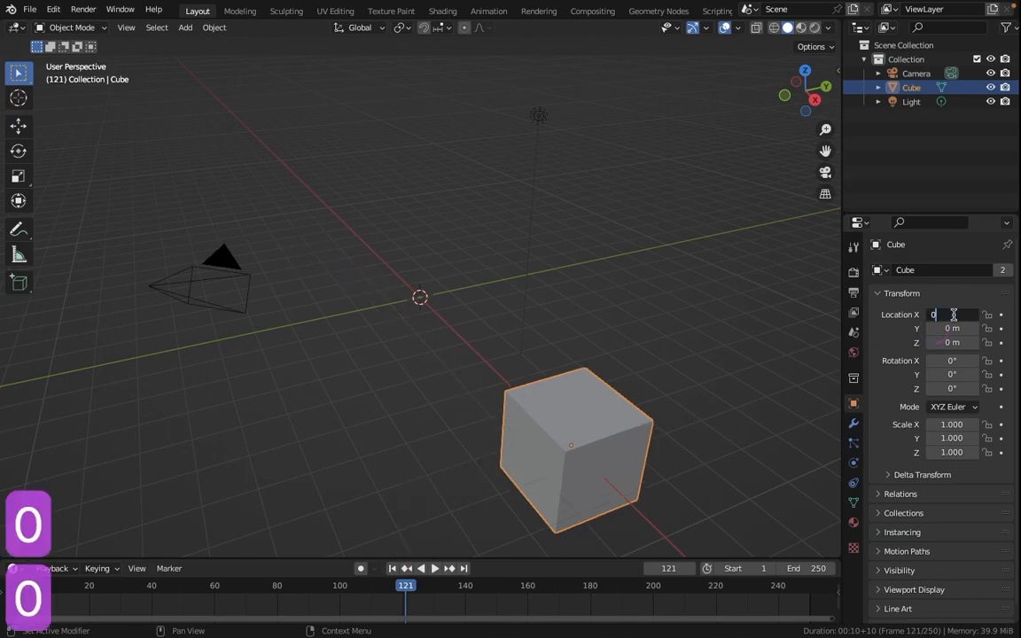
{"action": "key", "text": "Return"}
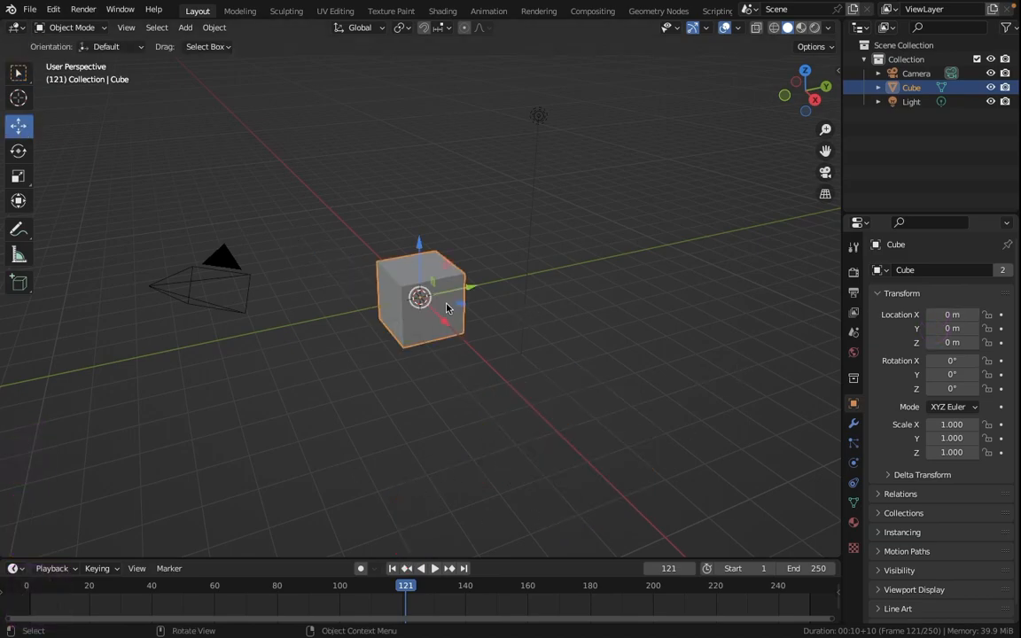
Step: Keyframe the cube's location at the origin on frame 1 and at about 12.111 m along Y on frame 80
{"action": "left_click", "coordinate": [392, 569]}
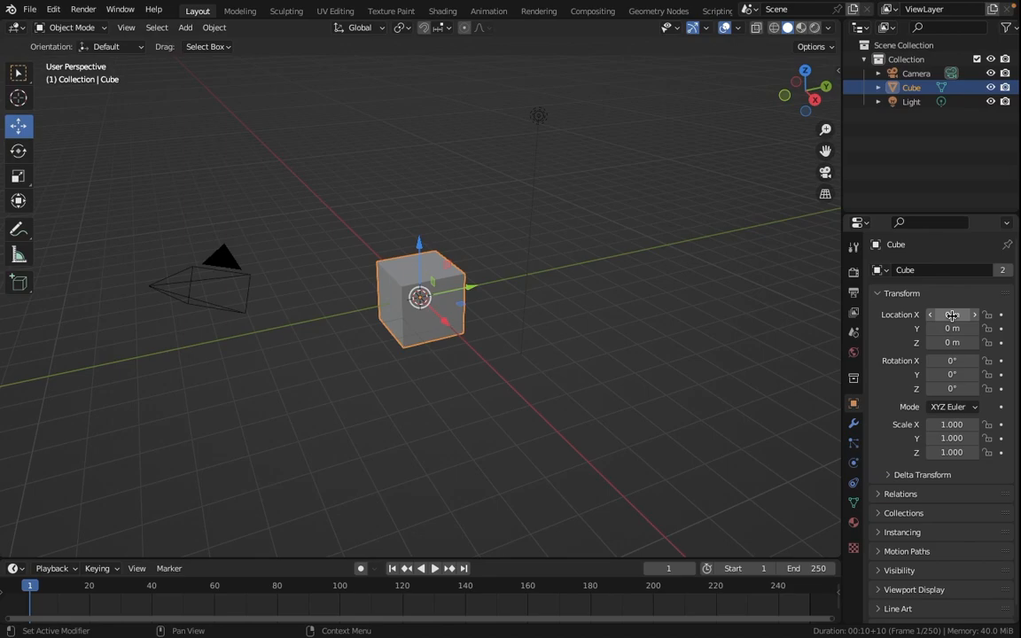
{"action": "key", "text": "i"}
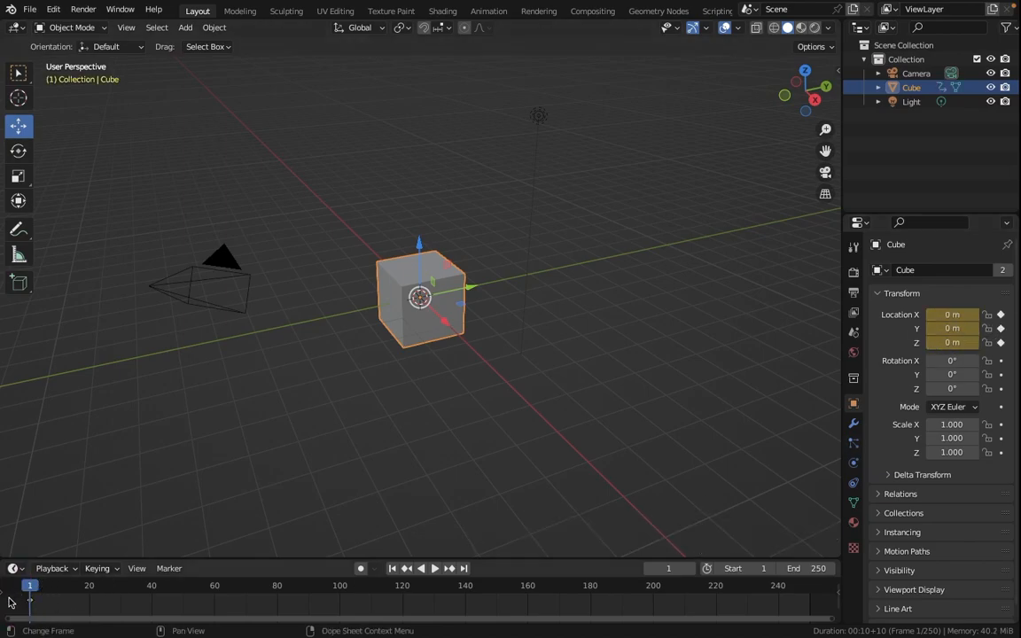
{"action": "left_click_drag", "start_coordinate": [124, 613], "coordinate": [278, 536]}
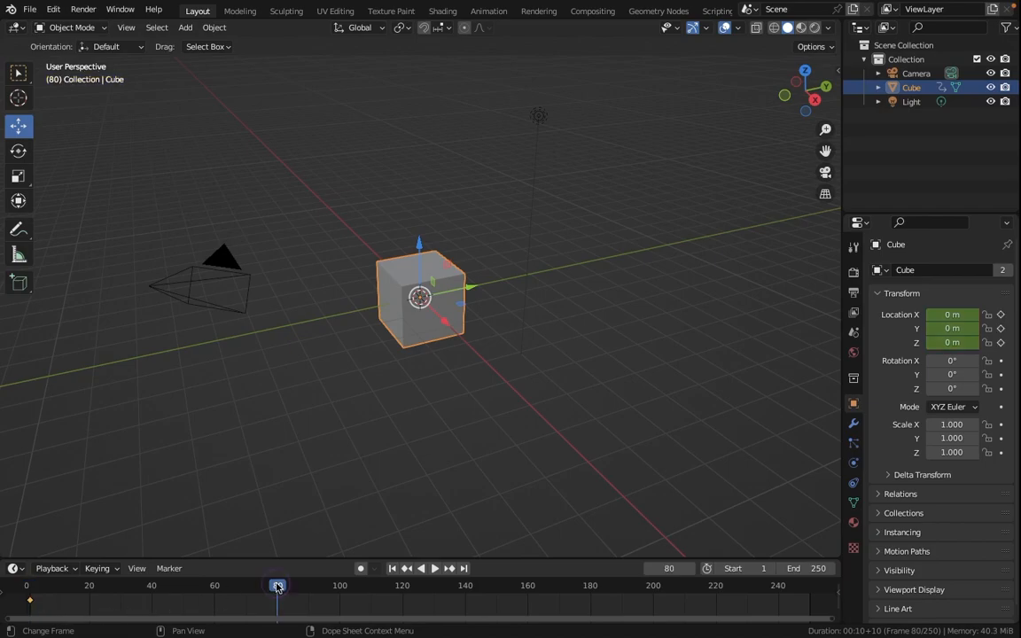
{"action": "left_click_drag", "start_coordinate": [474, 290], "coordinate": [793, 278]}
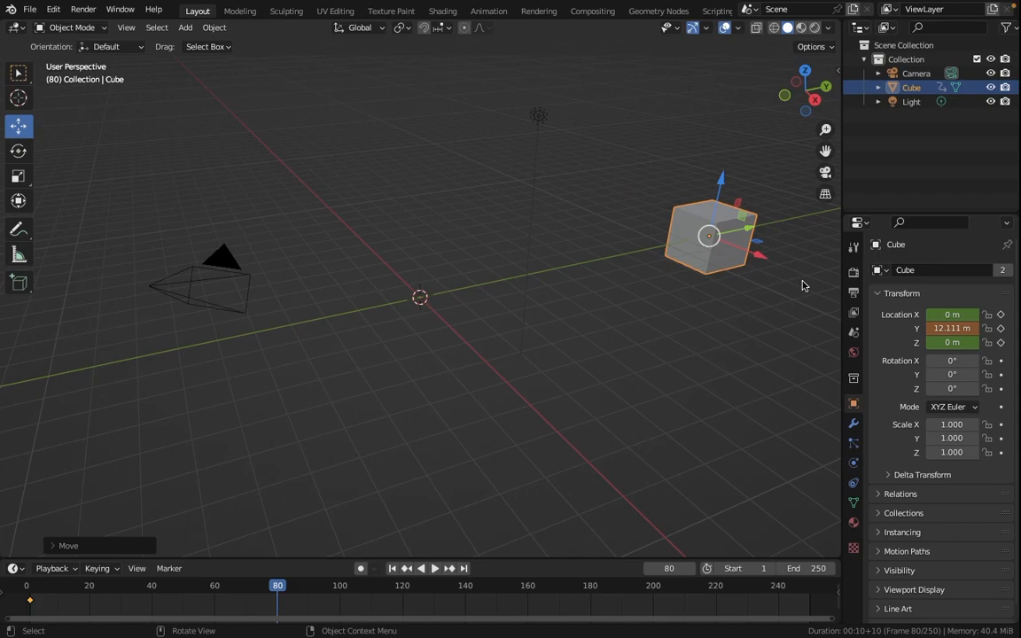
{"action": "key", "text": "i"}
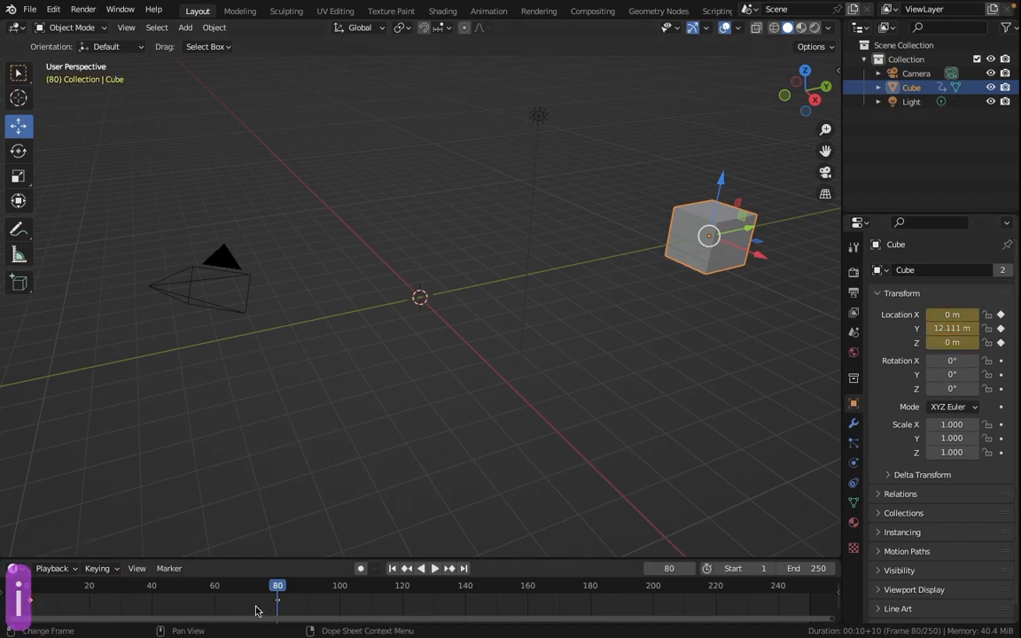
Step: Enlarge the timeline area and play back the cube's movement from the start, stopping past the second keyframe
{"action": "left_click_drag", "start_coordinate": [232, 560], "coordinate": [4, 437]}
{"action": "left_click_drag", "start_coordinate": [834, 442], "coordinate": [828, 442]}
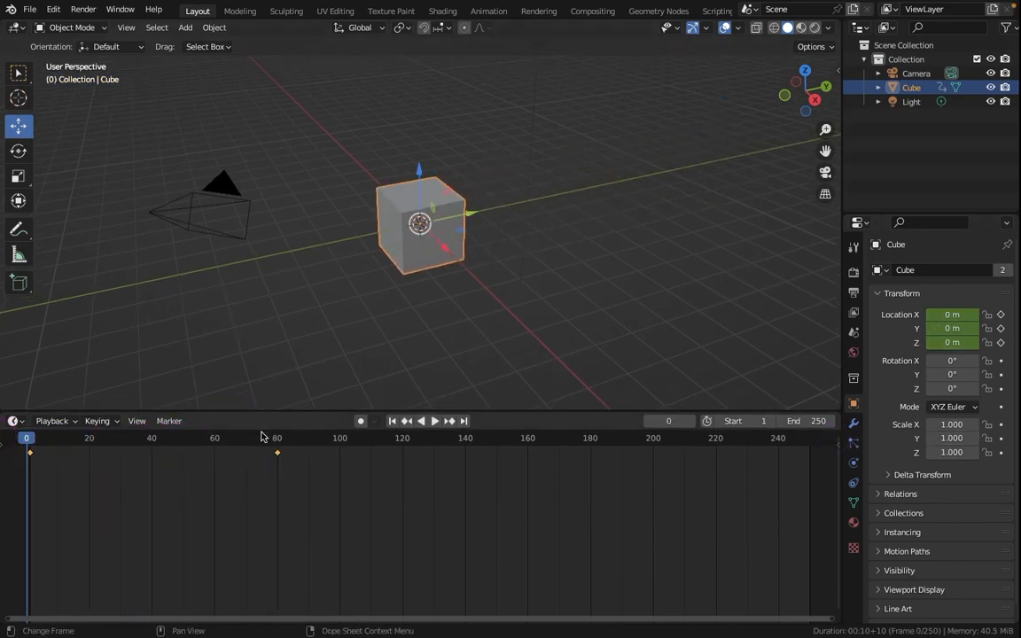
{"action": "left_click", "coordinate": [435, 422]}
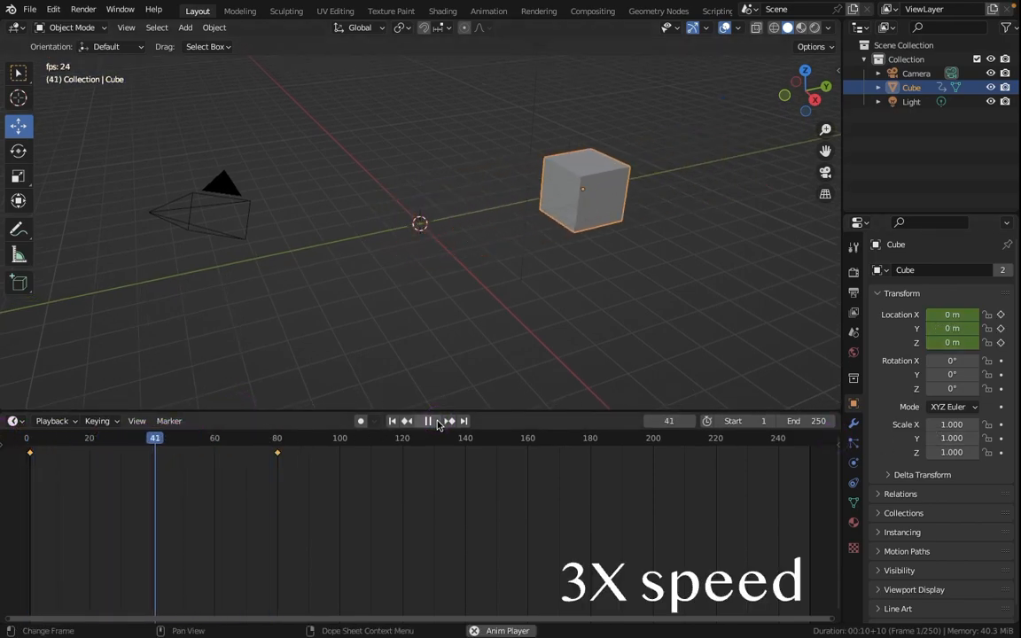
{"action": "key", "text": "space"}
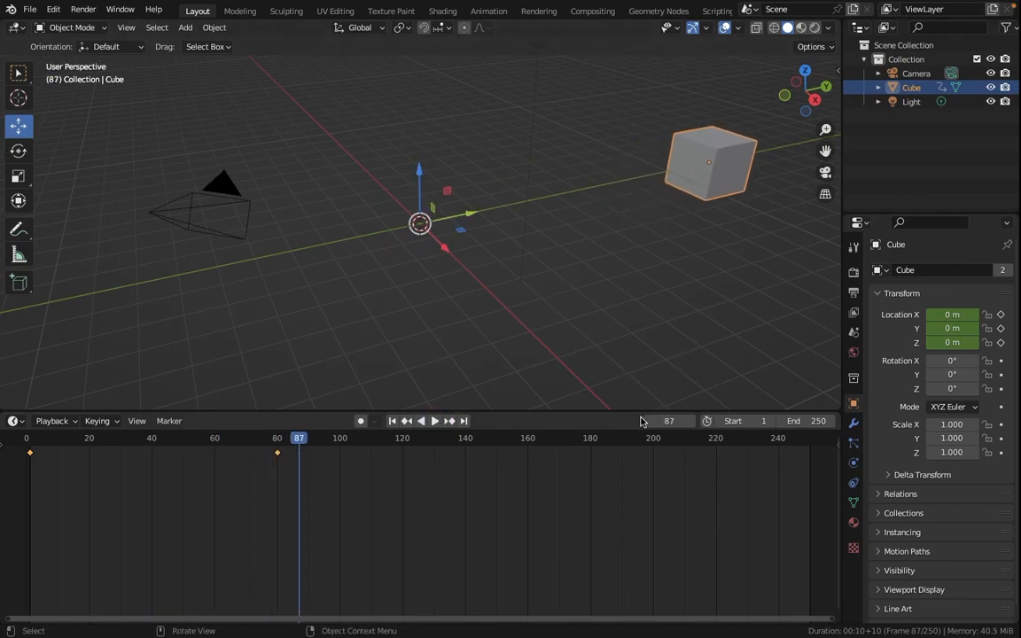
Step: Keep Timeline as the animation area's editor type and review its playback options
{"action": "left_click", "coordinate": [16, 422]}
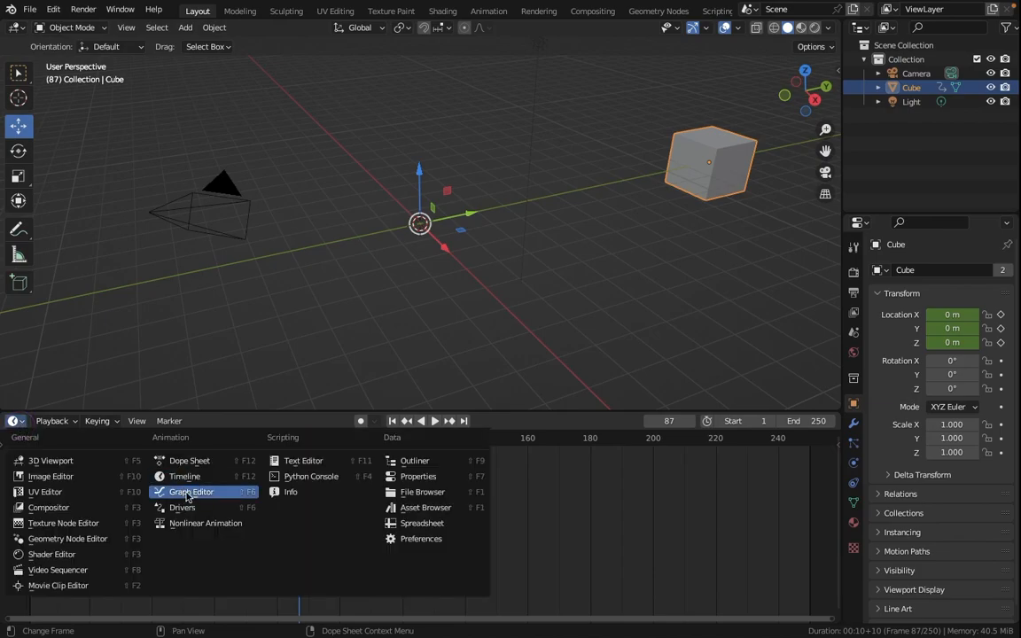
{"action": "left_click", "coordinate": [185, 476]}
{"action": "left_click", "coordinate": [53, 422]}
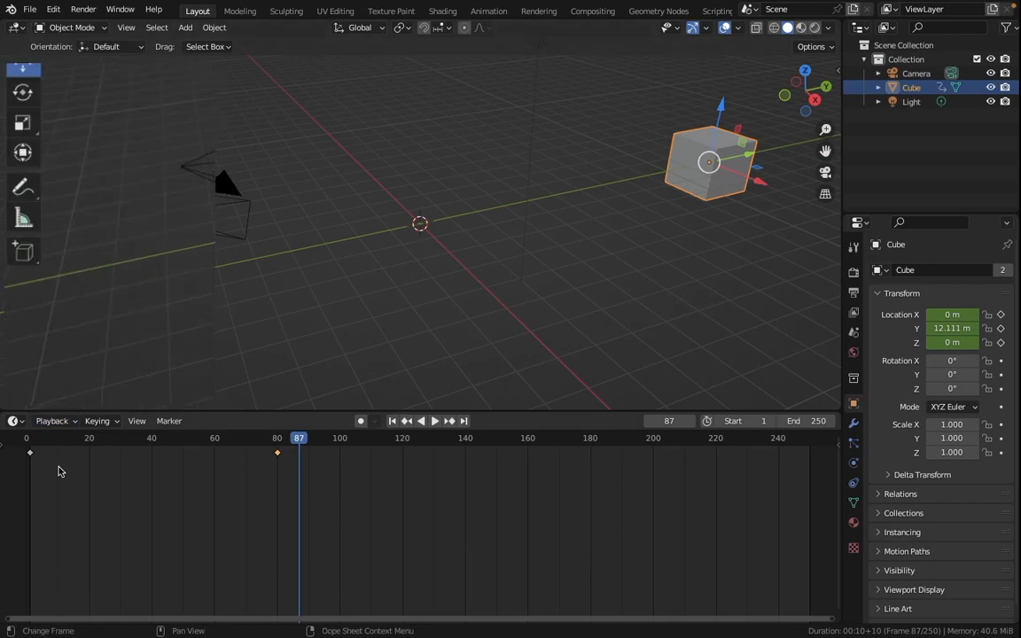
{"action": "left_click", "coordinate": [55, 421]}
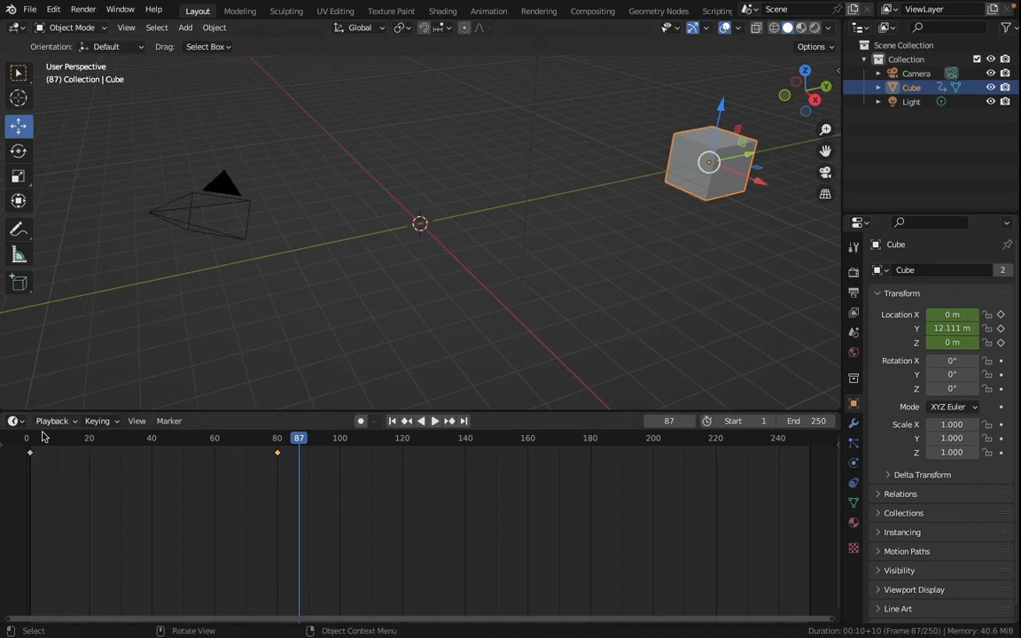
Step: Play back the cube's movement from the start of the timeline
{"action": "key", "text": "Down"}
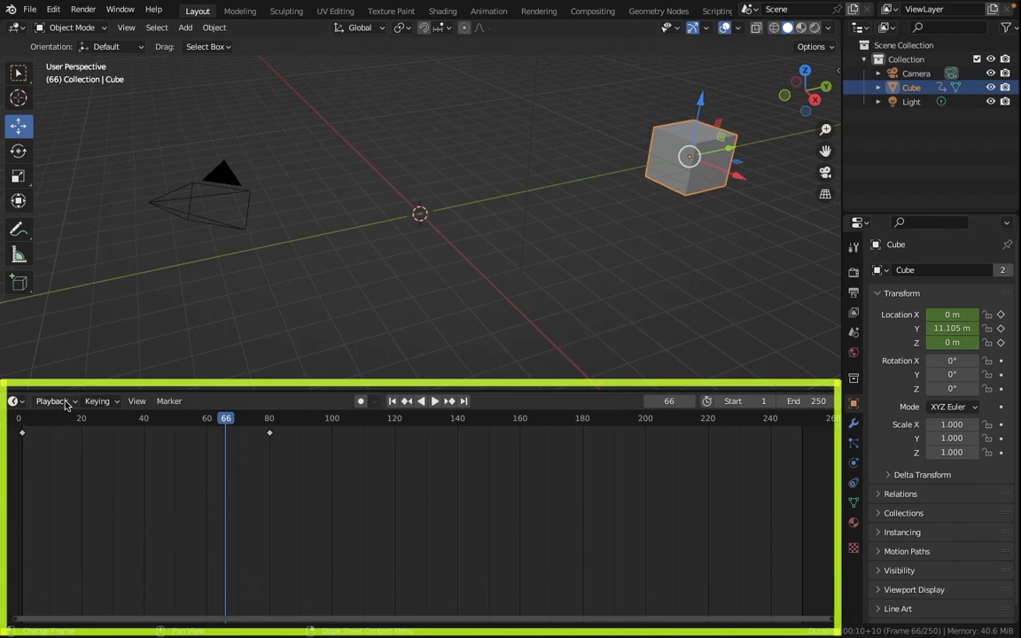
{"action": "left_click", "coordinate": [136, 402]}
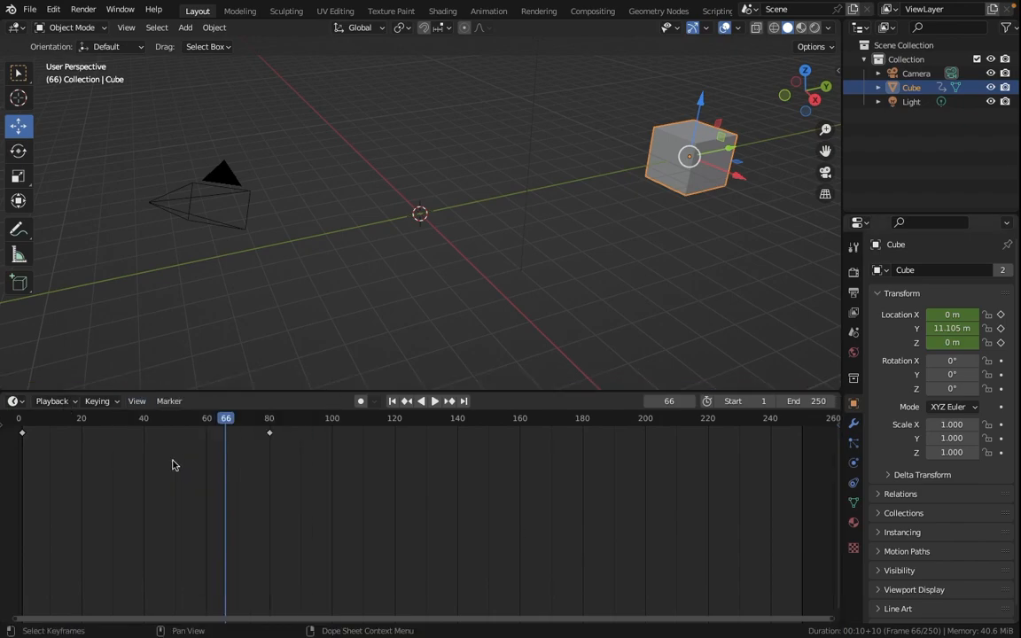
{"action": "scroll", "coordinate": [23, 432], "scroll_direction": "up", "scroll_amount": 3}
{"action": "middle_click_drag", "start_coordinate": [22, 432], "coordinate": [97, 439]}
{"action": "left_click", "coordinate": [35, 422]}
{"action": "key", "text": "space"}
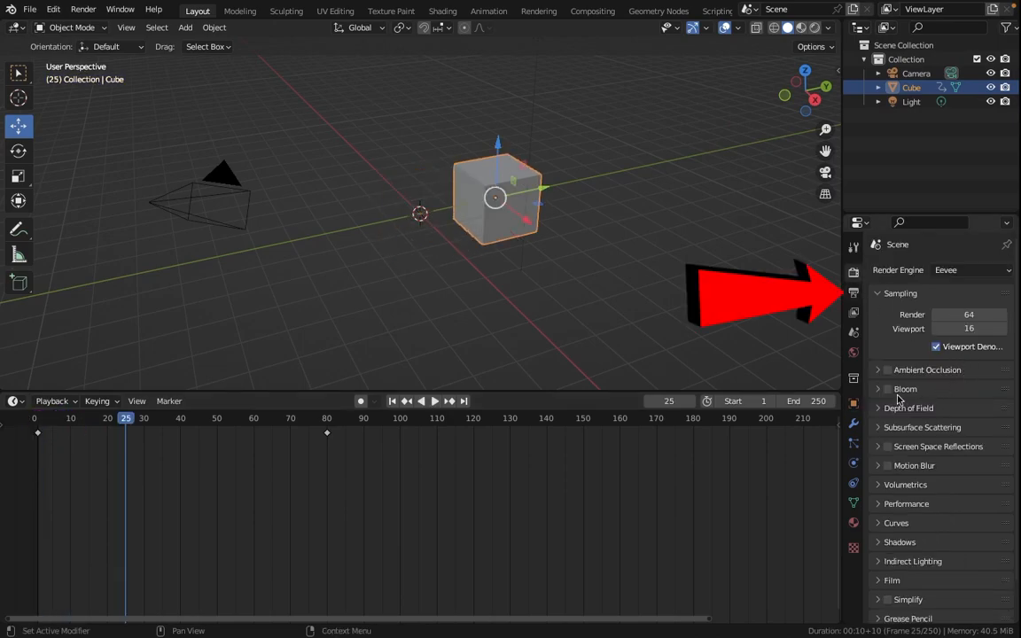
Step: Show the scene's output properties, and move the current frame to 24 and on to 48
{"action": "left_click", "coordinate": [853, 292]}
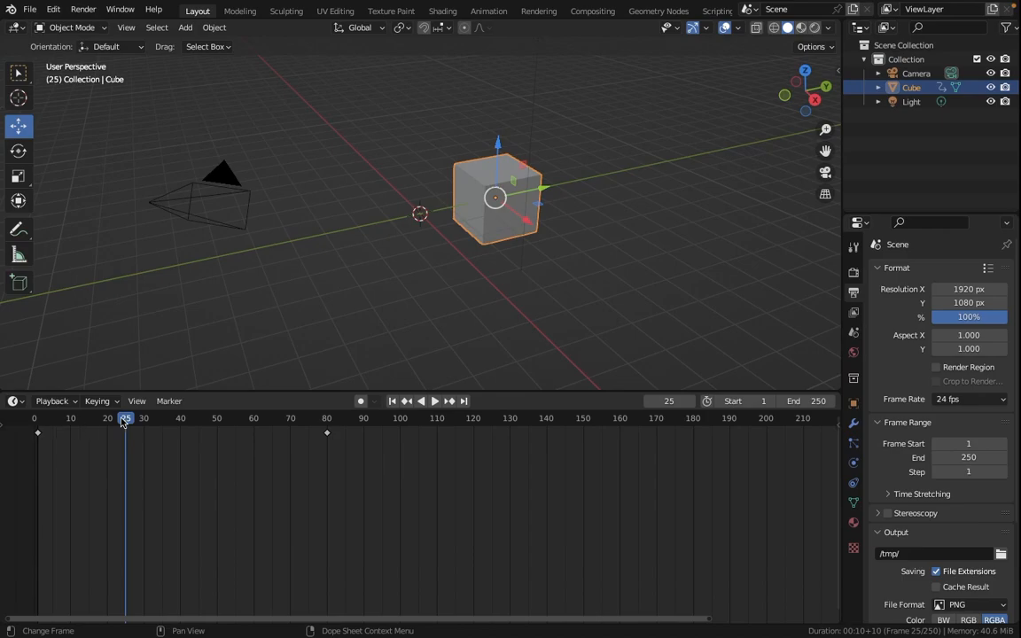
{"action": "key", "text": "Left"}
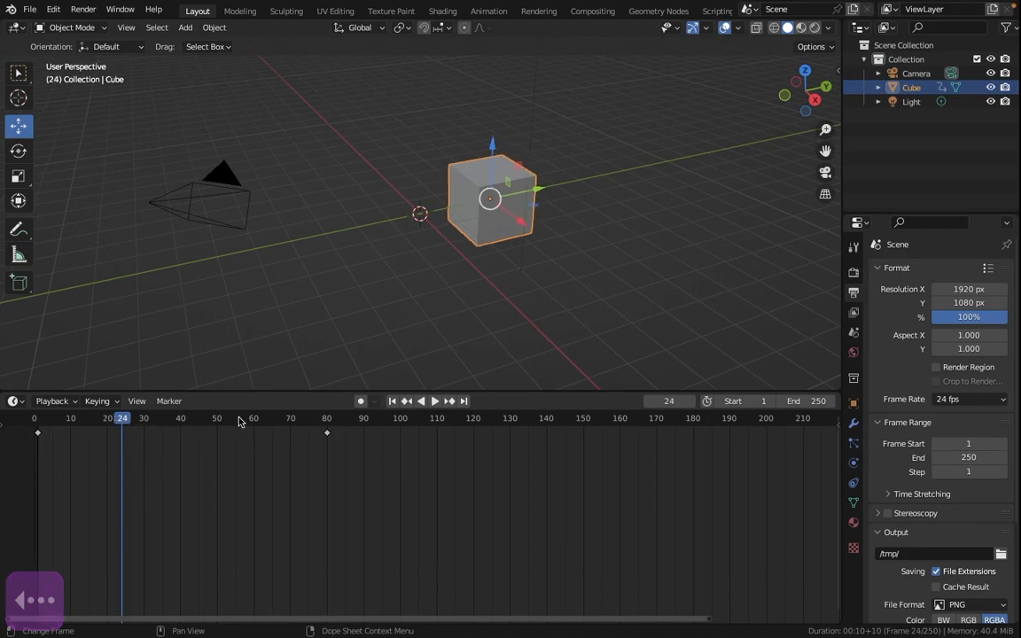
{"action": "left_click", "coordinate": [202, 427]}
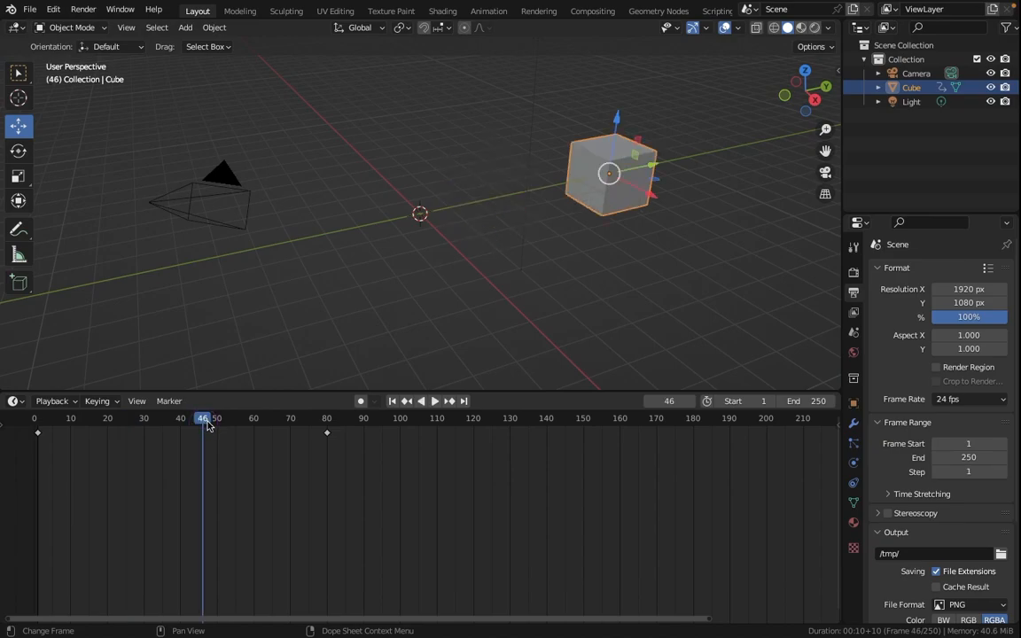
{"action": "left_click", "coordinate": [210, 426]}
Step: Try a frame rate of 30 fps for the scene, and restore it to 24 fps
{"action": "left_click", "coordinate": [968, 399]}
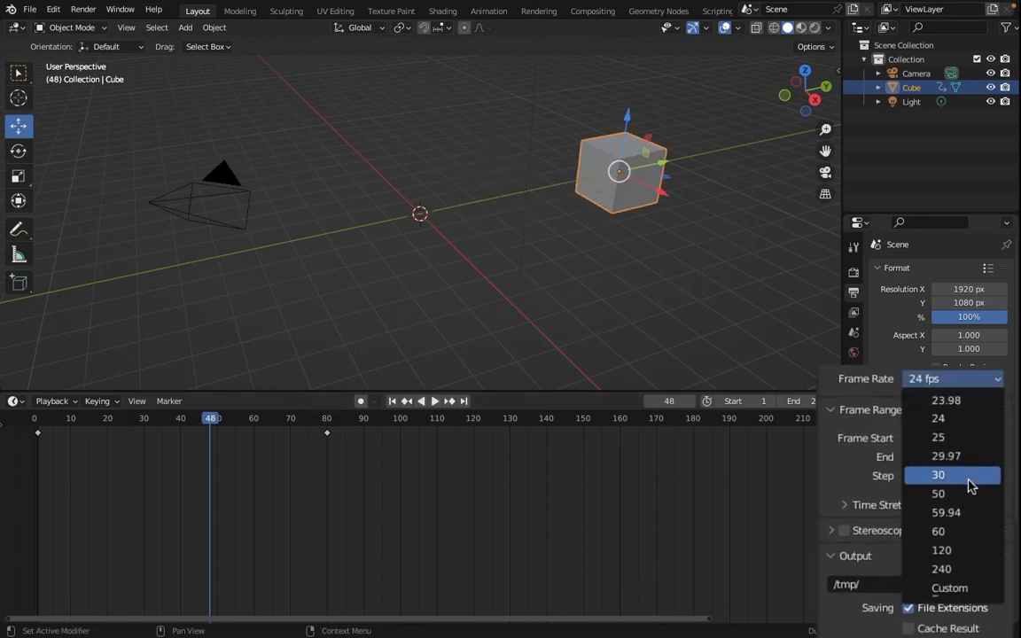
{"action": "left_click", "coordinate": [969, 483]}
{"action": "left_click", "coordinate": [967, 379]}
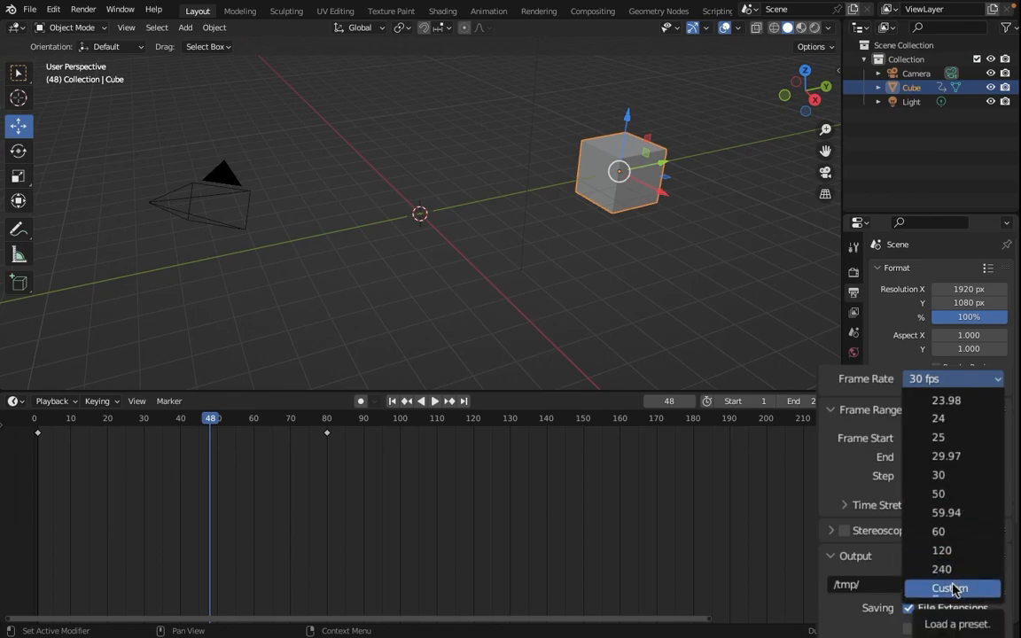
{"action": "left_click", "coordinate": [948, 380]}
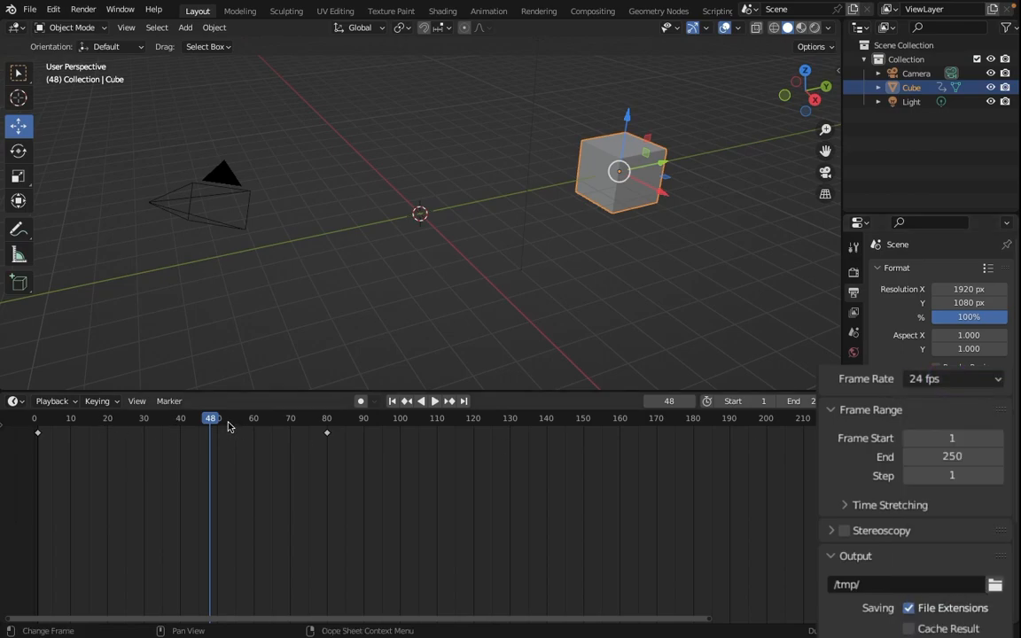
Step: Display the timeline in seconds and move the playhead to 00:01+01
{"action": "left_click", "coordinate": [139, 400]}
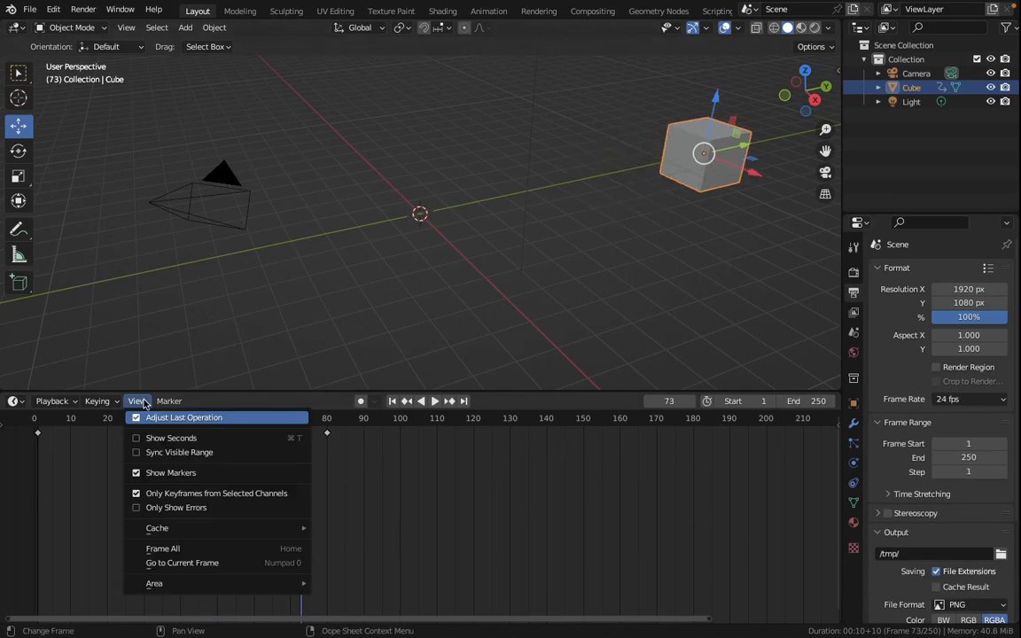
{"action": "left_click", "coordinate": [171, 437]}
{"action": "left_click_drag", "start_coordinate": [302, 427], "coordinate": [140, 430]}
{"action": "scroll", "coordinate": [171, 438], "scroll_direction": "up", "scroll_amount": 10}
{"action": "middle_click_drag", "start_coordinate": [171, 438], "coordinate": [481, 474]}
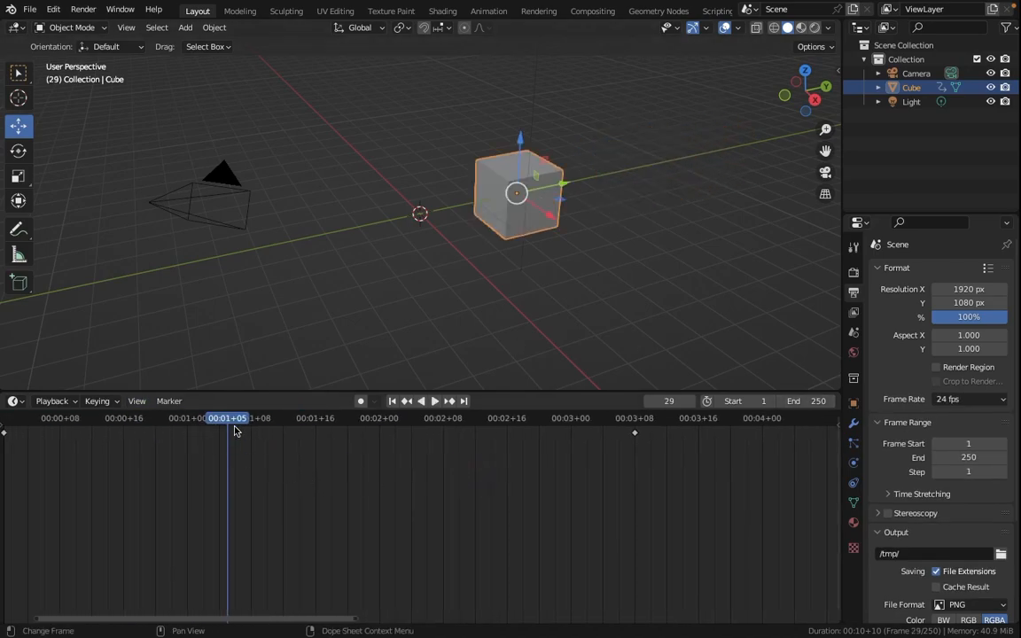
{"action": "left_click_drag", "start_coordinate": [227, 422], "coordinate": [195, 426]}
{"action": "left_click", "coordinate": [195, 426]}
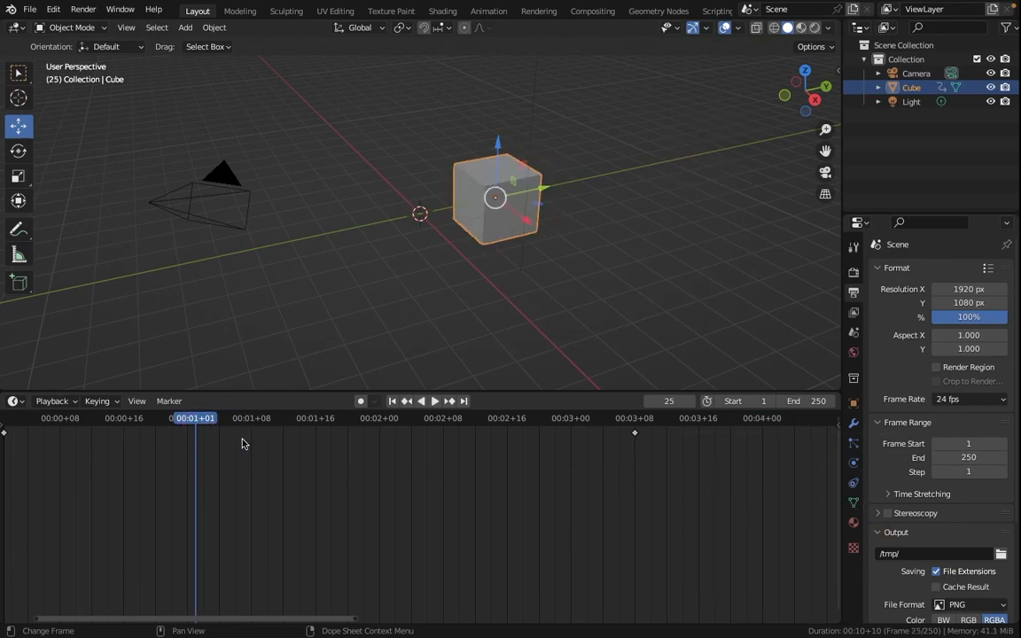
Step: Toggle the timeline's seconds display, and leave it showing frame numbers
{"action": "key", "text": "super+t"}
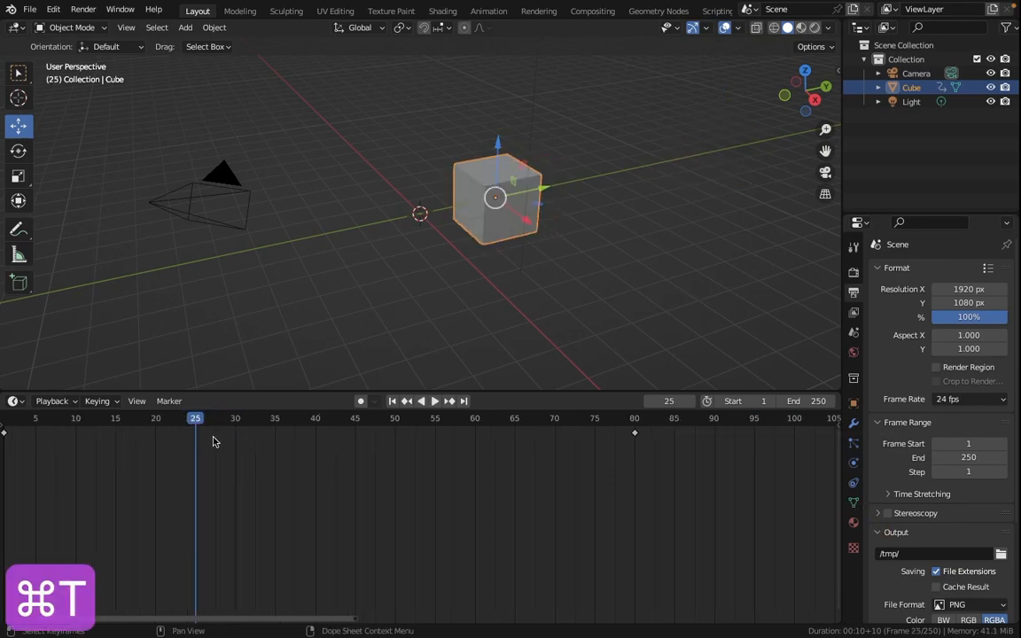
{"action": "key", "text": "super+t"}
{"action": "left_click", "coordinate": [136, 401]}
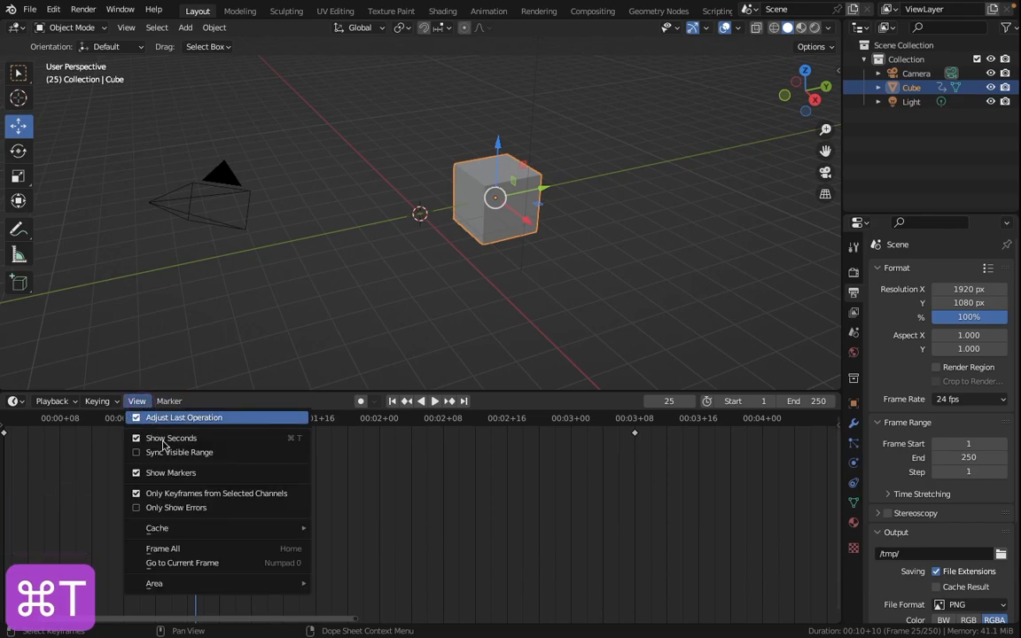
{"action": "left_click", "coordinate": [158, 437]}
Step: Center the timeline on the current frame, and recenter it after moving far away from the playhead
{"action": "mouse_move", "coordinate": [171, 578]}
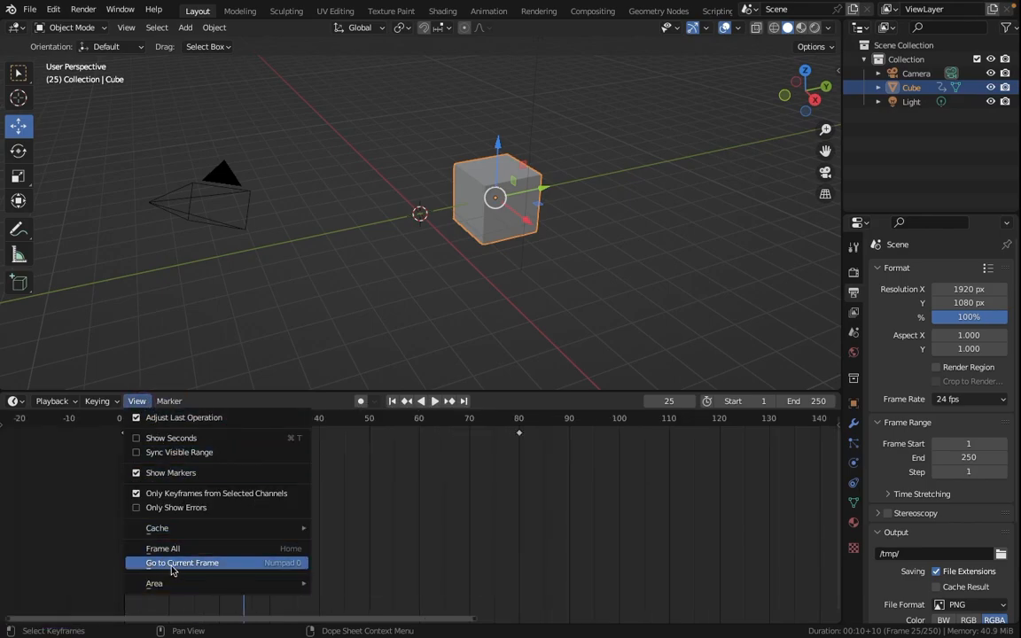
{"action": "left_click", "coordinate": [172, 563]}
{"action": "middle_click_drag", "start_coordinate": [9, 449], "coordinate": [308, 494]}
{"action": "scroll", "coordinate": [305, 494], "scroll_direction": "down", "scroll_amount": 8}
{"action": "scroll", "coordinate": [347, 469], "scroll_direction": "down", "scroll_amount": 18}
{"action": "middle_click_drag", "start_coordinate": [365, 475], "coordinate": [62, 430]}
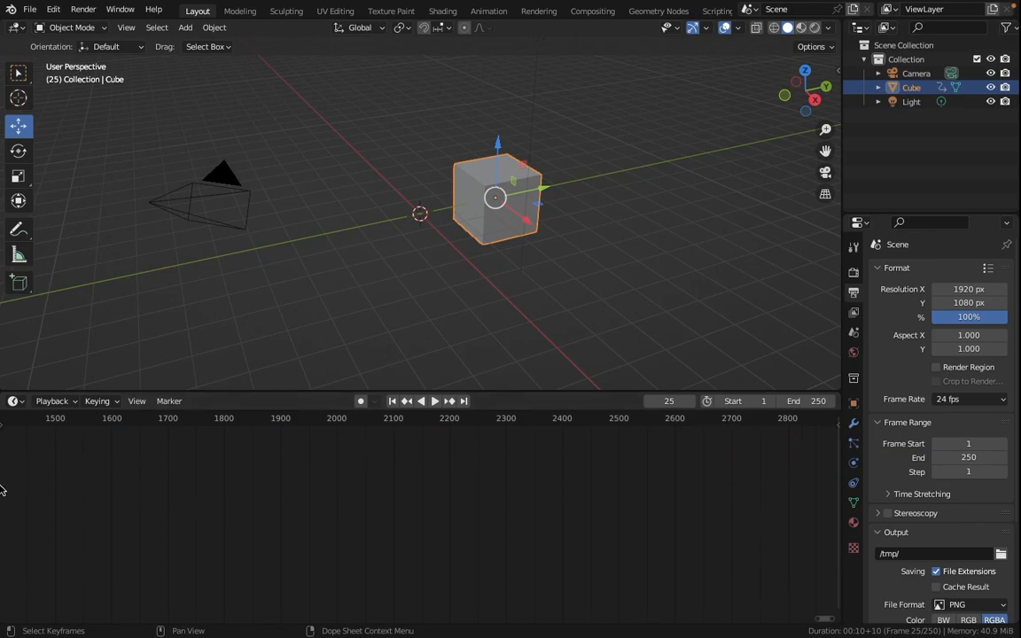
{"action": "key", "text": "Home"}
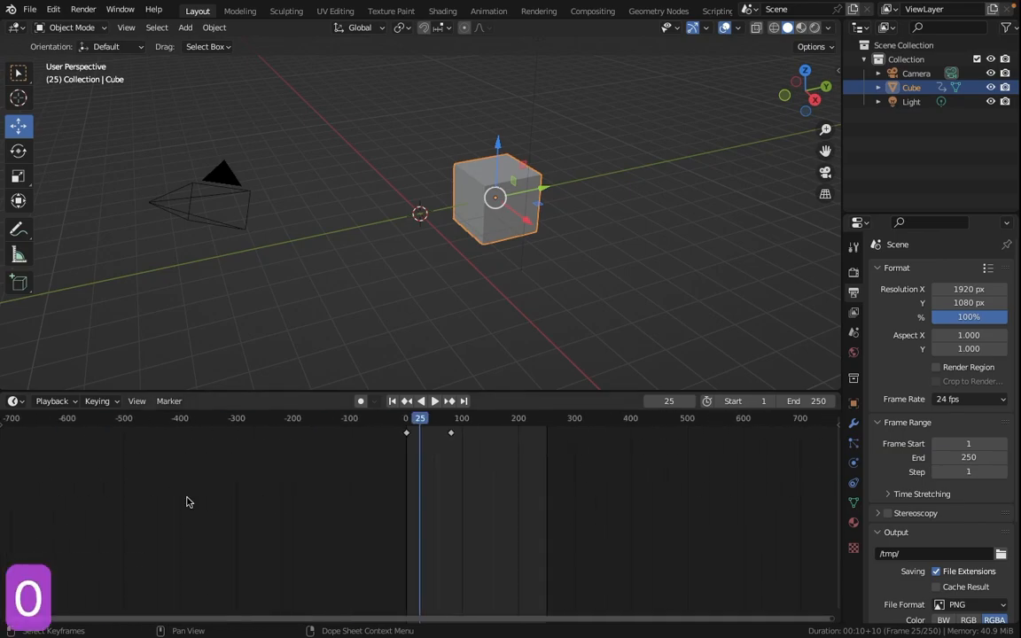
Step: Add a marker to the timeline at frame 25
{"action": "left_click", "coordinate": [149, 401]}
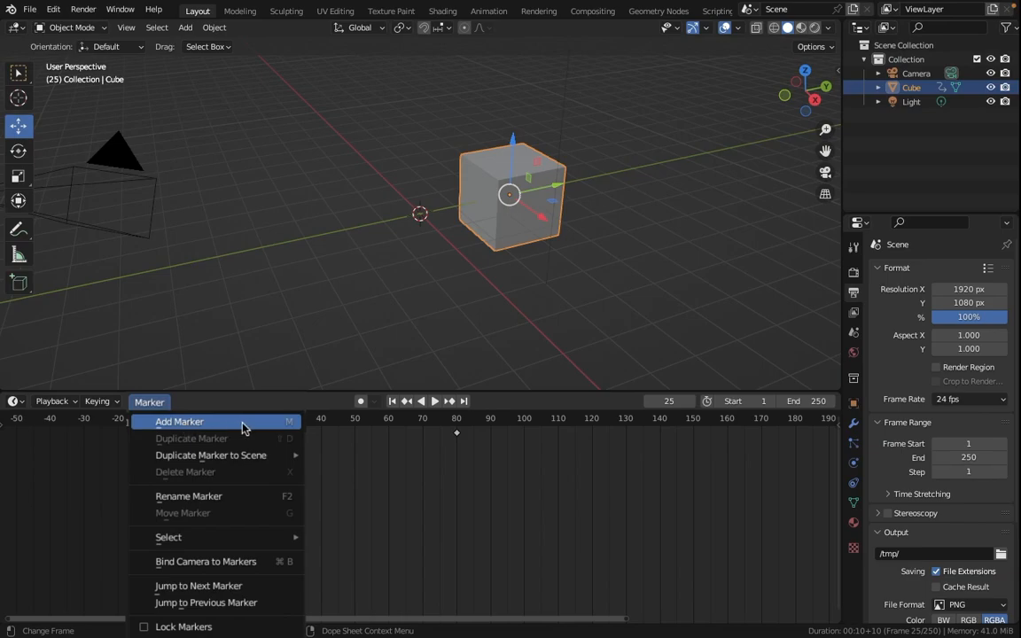
{"action": "left_click", "coordinate": [168, 401]}
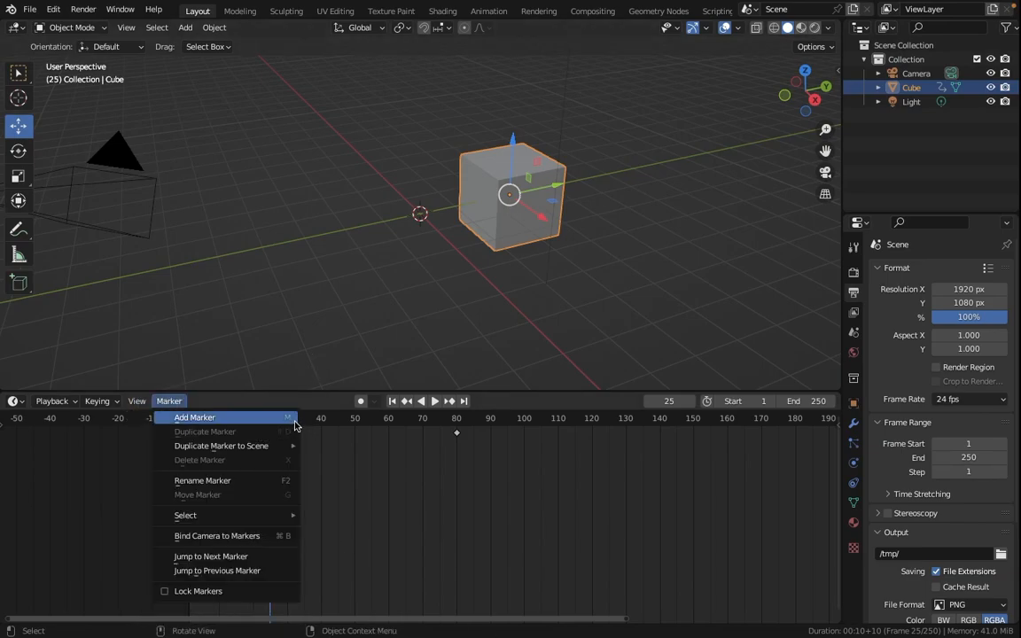
{"action": "left_click", "coordinate": [295, 417]}
{"action": "key", "text": "m"}
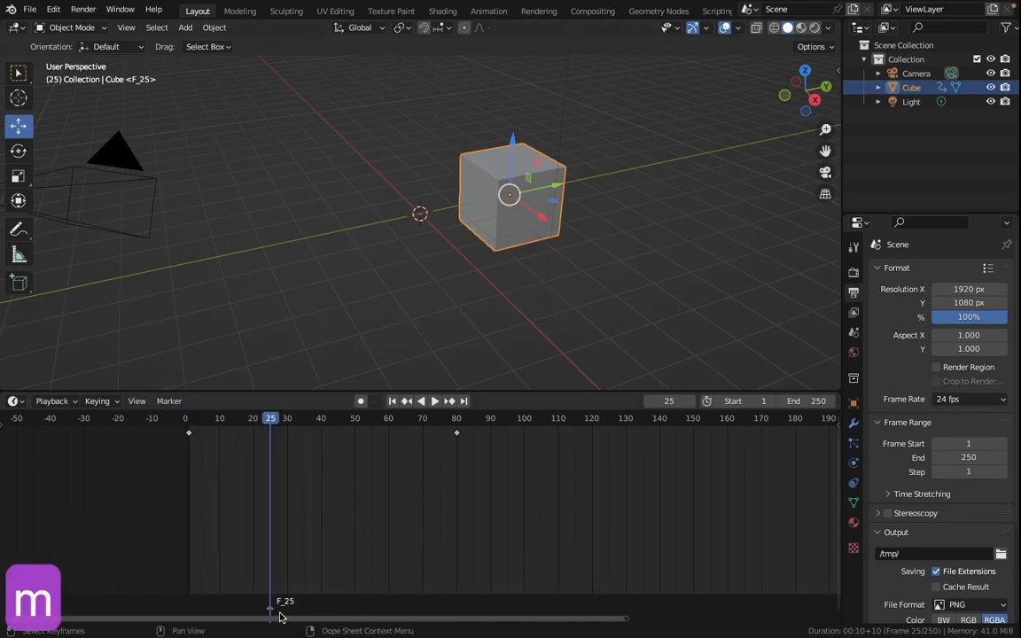
Step: Rename the frame 25 marker to "test", and add a second marker named "Camera" at frame 47
{"action": "left_click", "coordinate": [215, 417]}
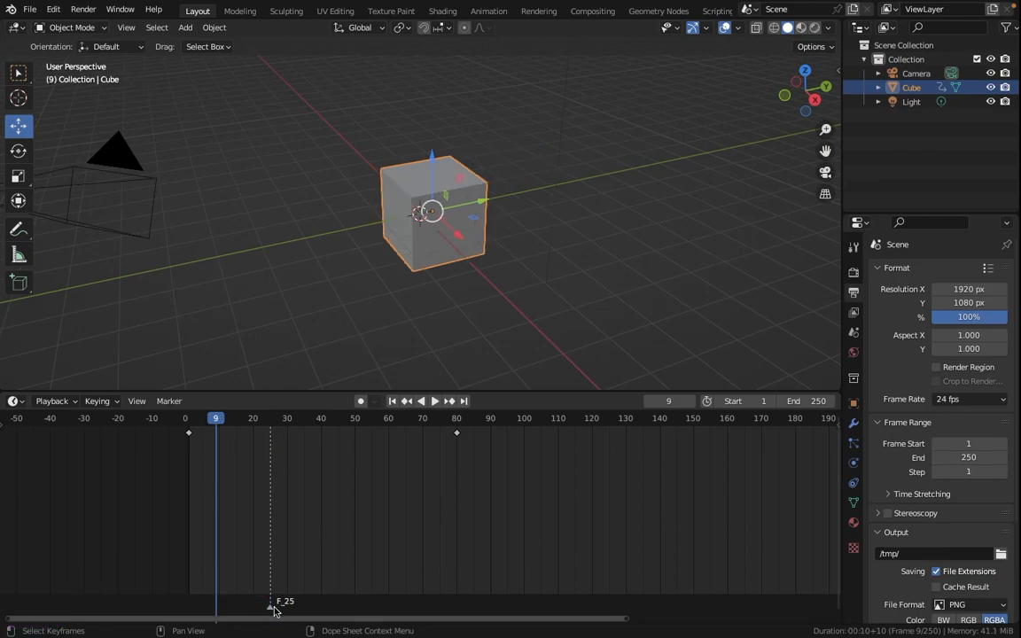
{"action": "key", "text": "F2"}
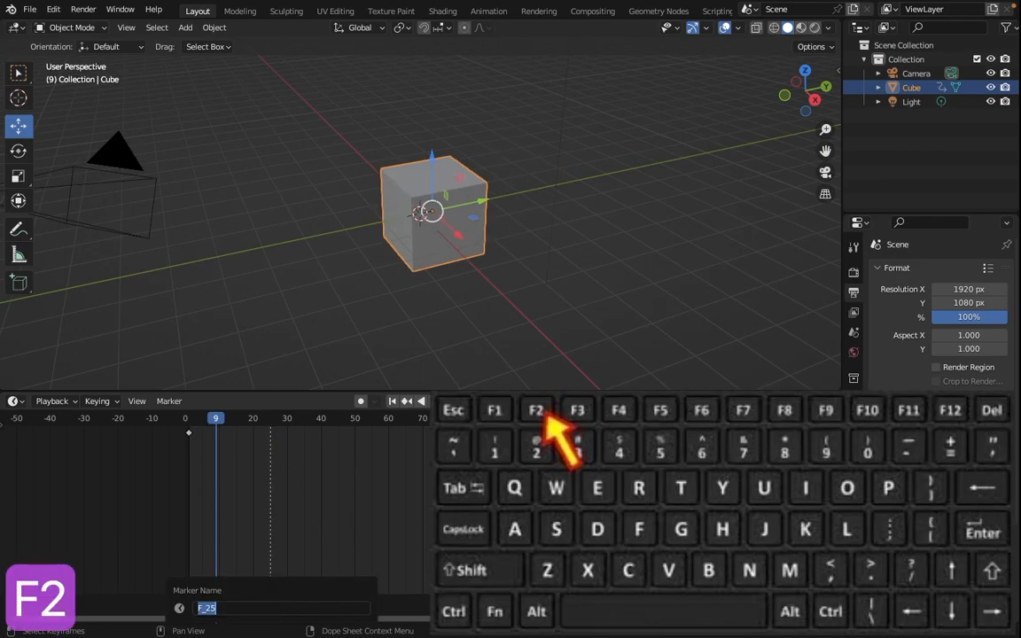
{"action": "type", "text": "test"}
{"action": "key", "text": "Return"}
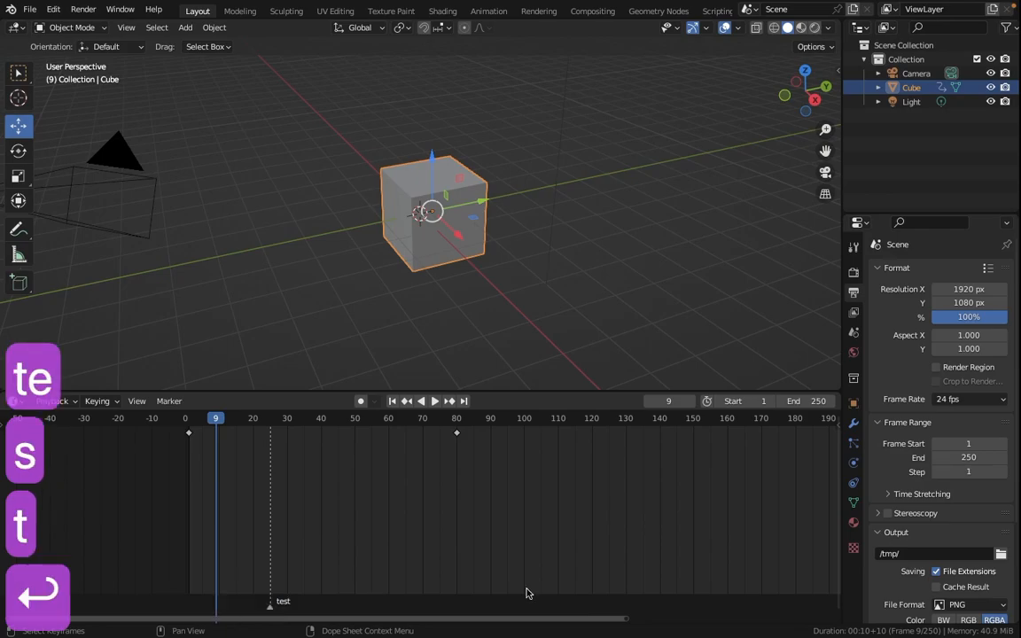
{"action": "left_click", "coordinate": [403, 425]}
{"action": "key", "text": "m"}
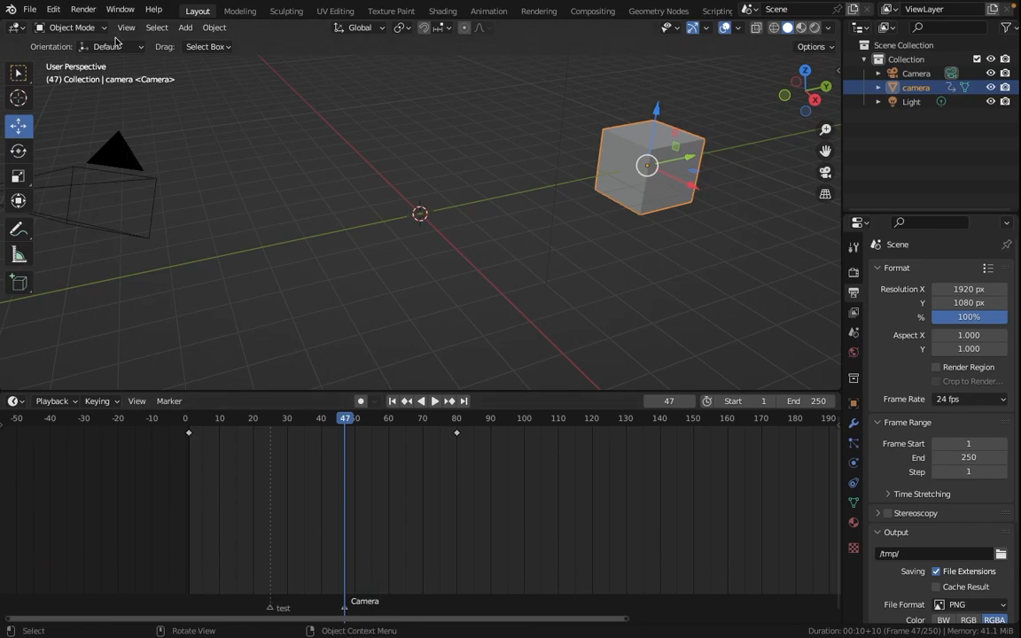
Step: Duplicate the camera, place the copy near the cube, and rotate it freely with the trackball rotation
{"action": "left_click", "coordinate": [147, 172]}
{"action": "scroll", "coordinate": [149, 170], "scroll_direction": "down", "scroll_amount": 5}
{"action": "scroll", "coordinate": [365, 230], "scroll_direction": "up", "scroll_amount": 2}
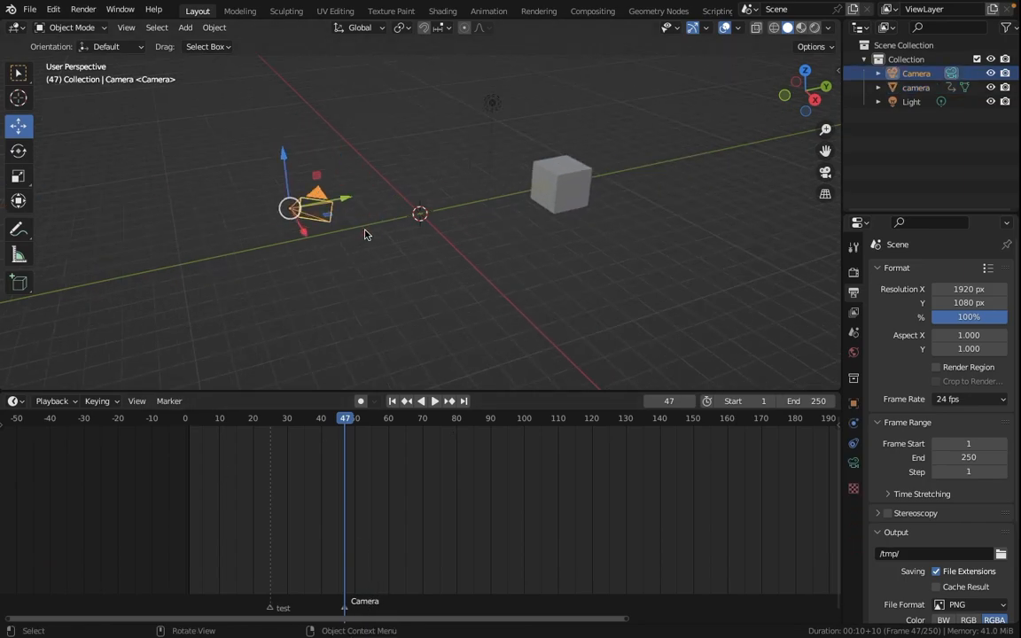
{"action": "key", "text": "shift+d"}
{"action": "left_click", "coordinate": [612, 273]}
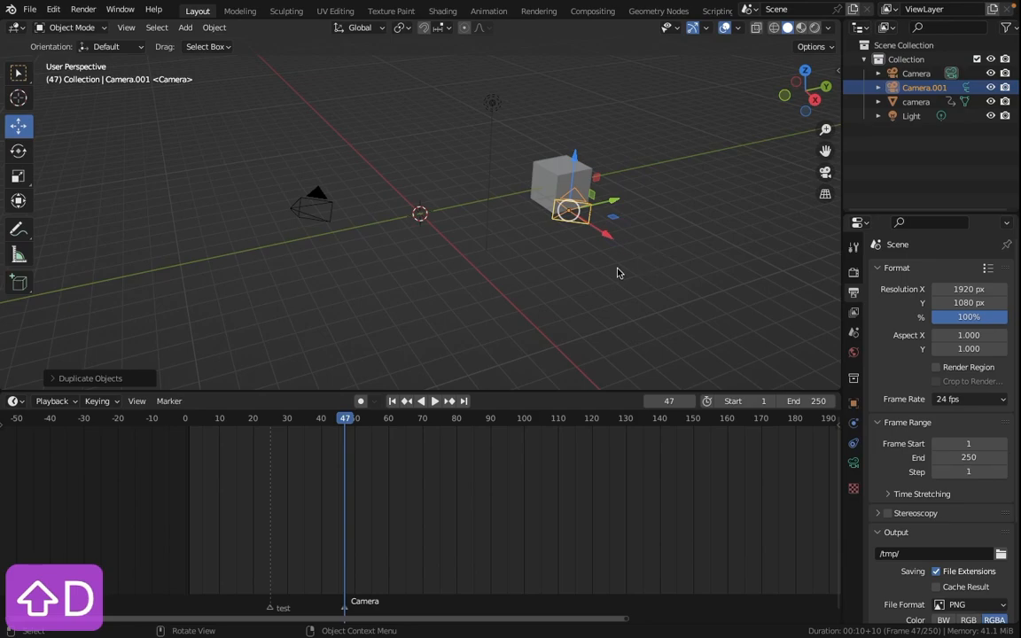
{"action": "key", "text": "r"}
{"action": "key", "text": "r"}
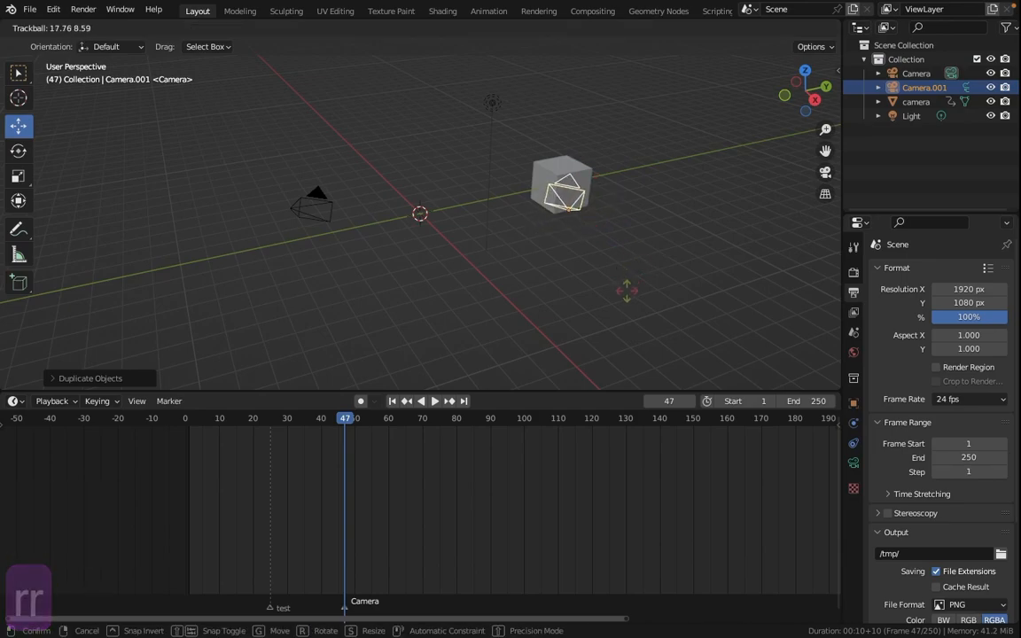
{"action": "left_click", "coordinate": [626, 289]}
Step: Look at the scene through the camera view, and move the "test" marker to frame 2
{"action": "key", "text": "ctrl+KP_0"}
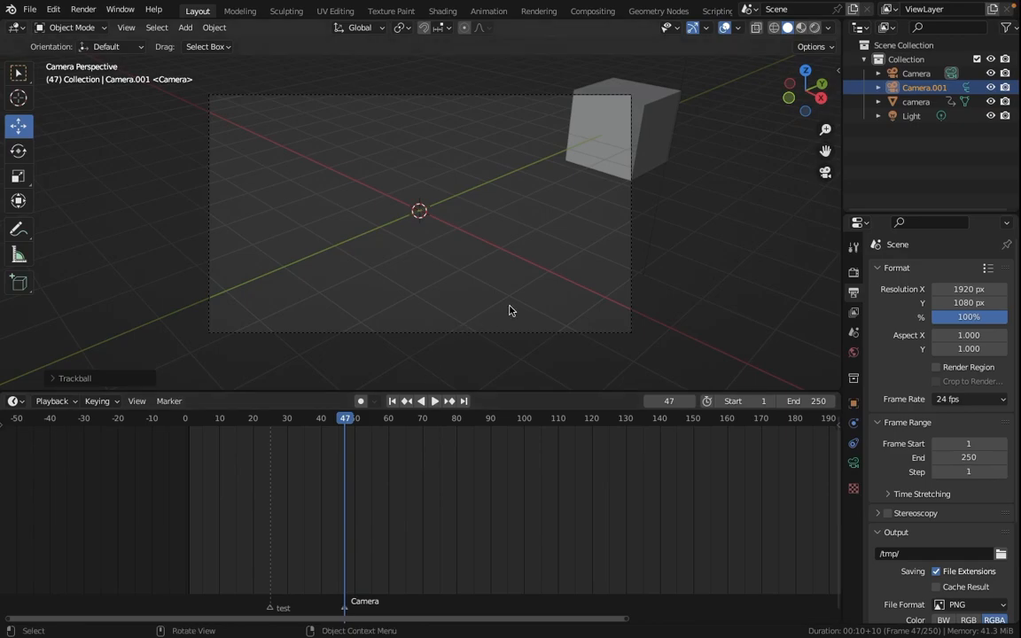
{"action": "middle_click_drag", "start_coordinate": [570, 175], "coordinate": [485, 155]}
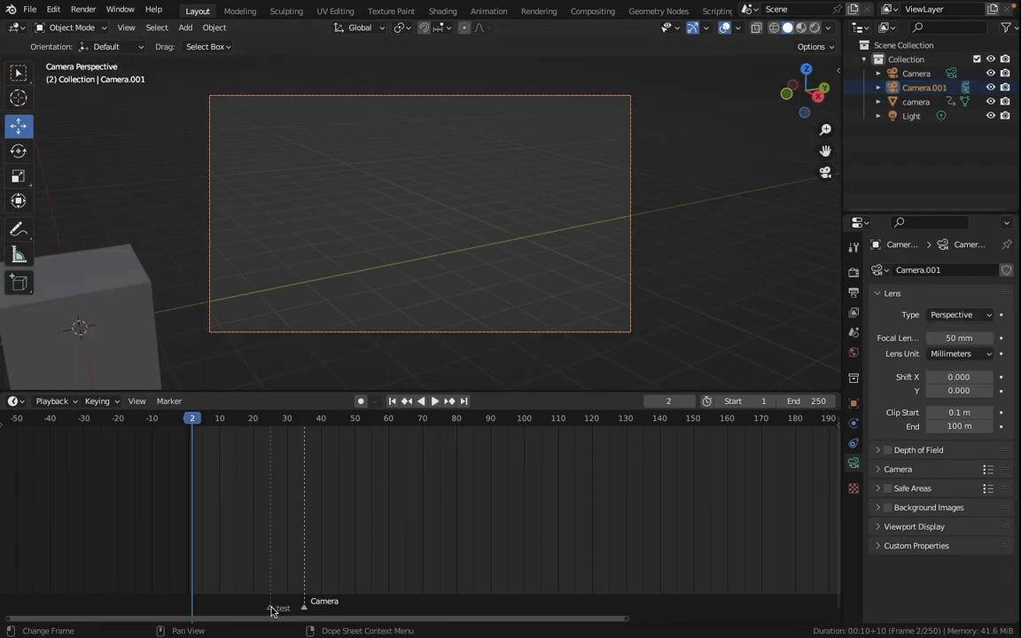
{"action": "mouse_move", "coordinate": [271, 609]}
{"action": "left_mouse_down"}
{"action": "mouse_move", "coordinate": [182, 606]}
{"action": "mouse_move", "coordinate": [191, 606]}
{"action": "left_mouse_up"}
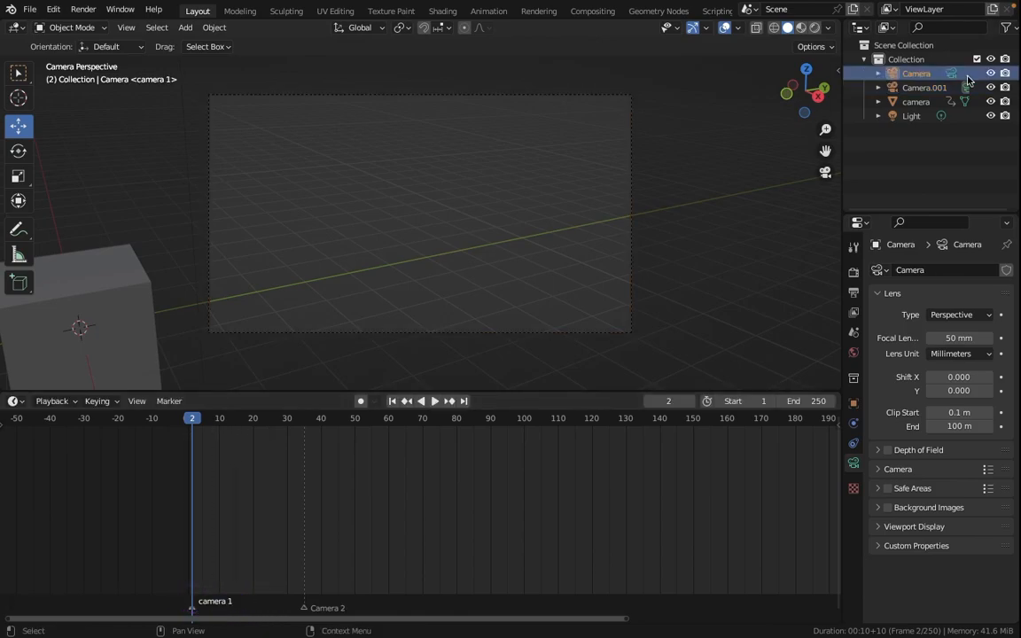
Step: Make Camera the active scene camera and bind it to the "camera 1" marker at frame 2
{"action": "left_click", "coordinate": [954, 76]}
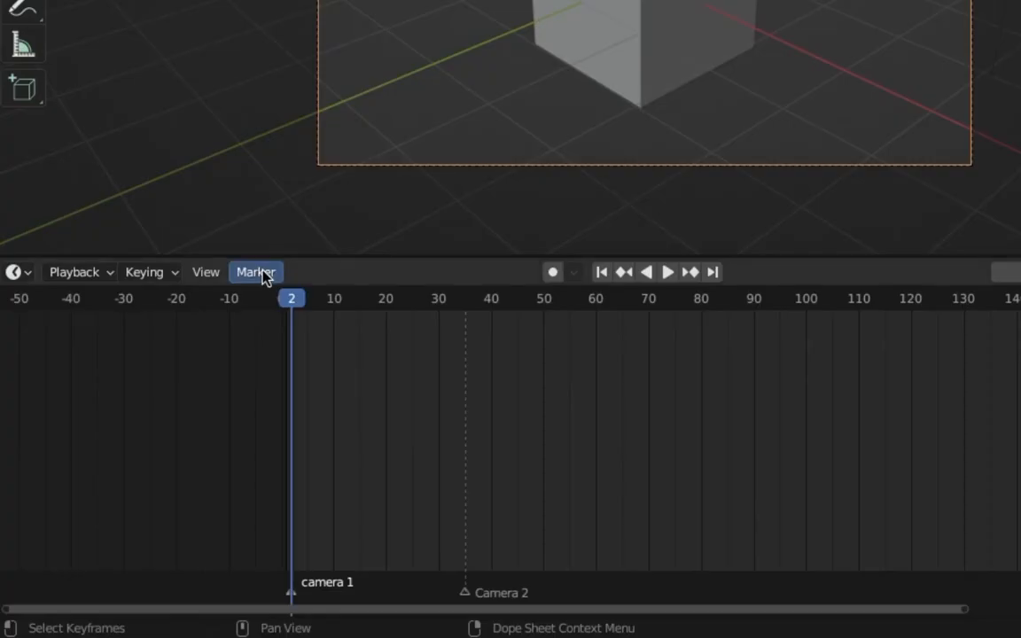
{"action": "left_click", "coordinate": [174, 402]}
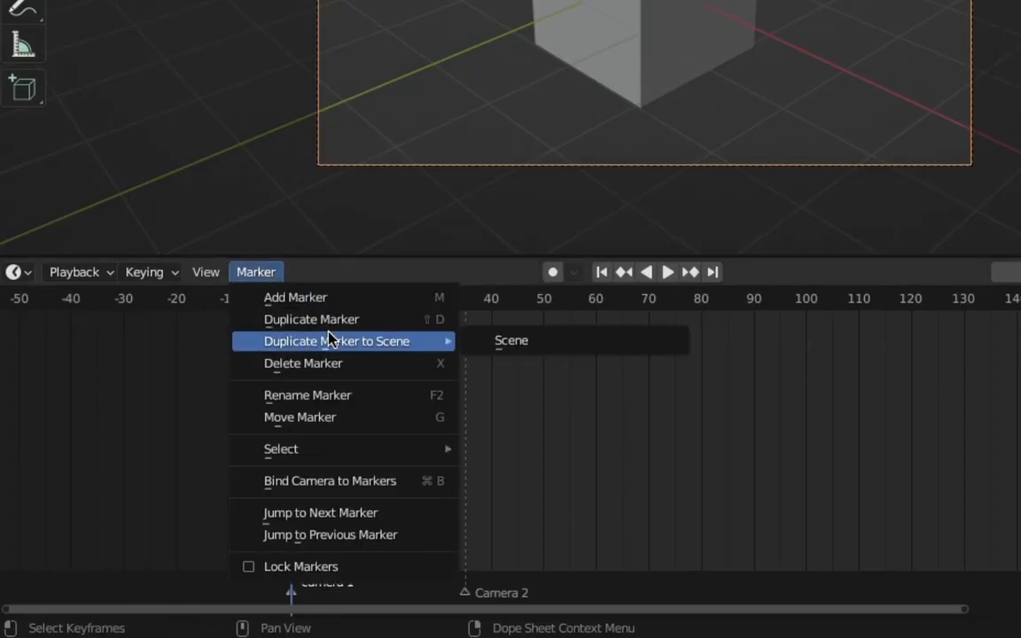
{"action": "left_click", "coordinate": [403, 484]}
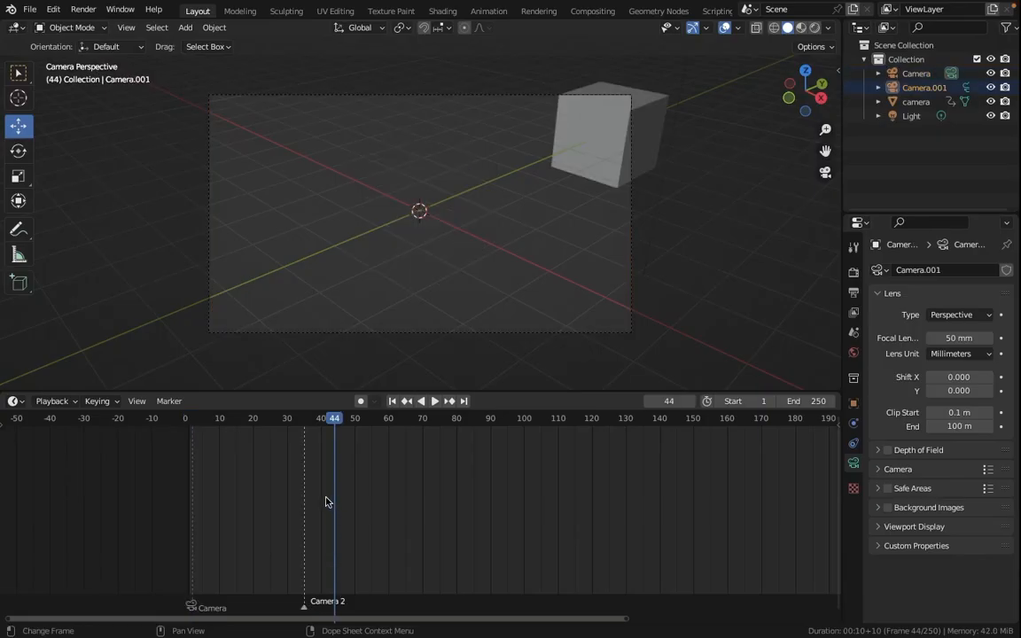
Step: Make Camera.001 the active scene camera and bind it to the "Camera 2" marker at frame 35
{"action": "left_click", "coordinate": [303, 417]}
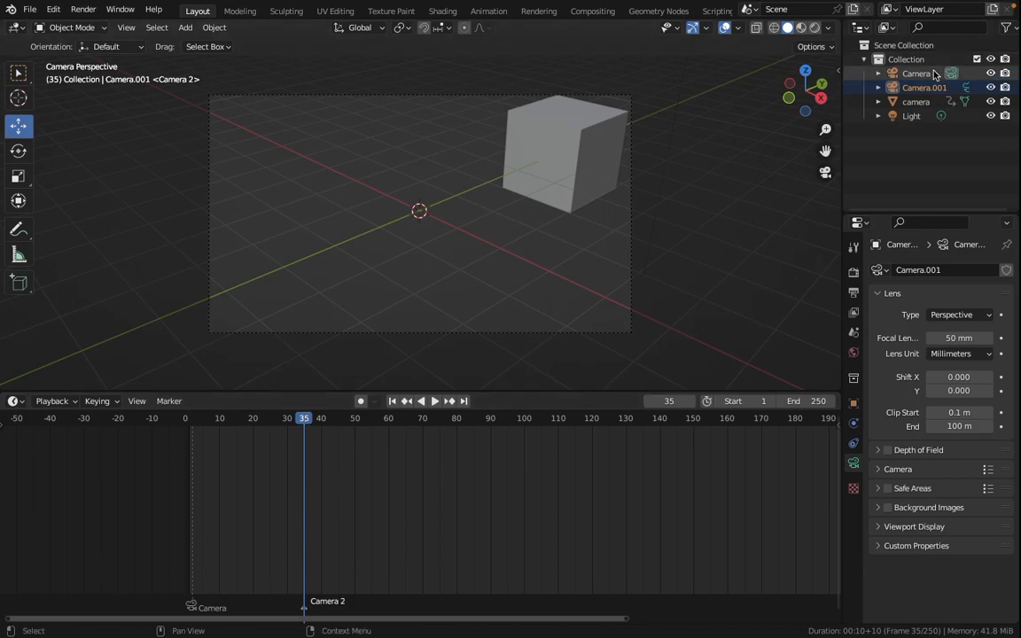
{"action": "left_click", "coordinate": [966, 88]}
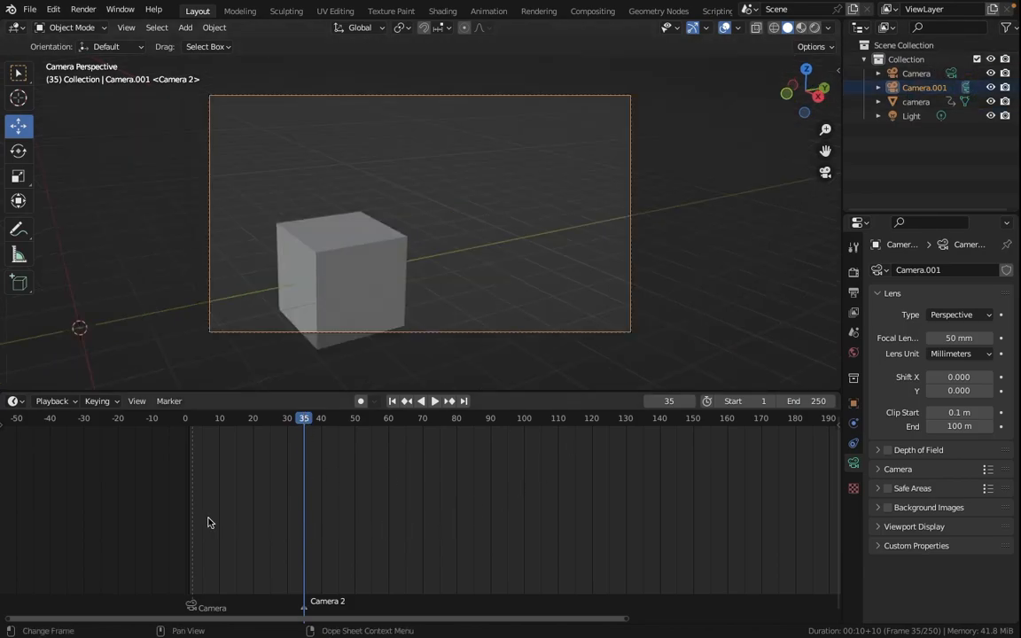
{"action": "key", "text": "super+b"}
Step: Play the animation to check the camera switch, and move the Camera.001 marker to frame 57
{"action": "key", "text": "shift+Left"}
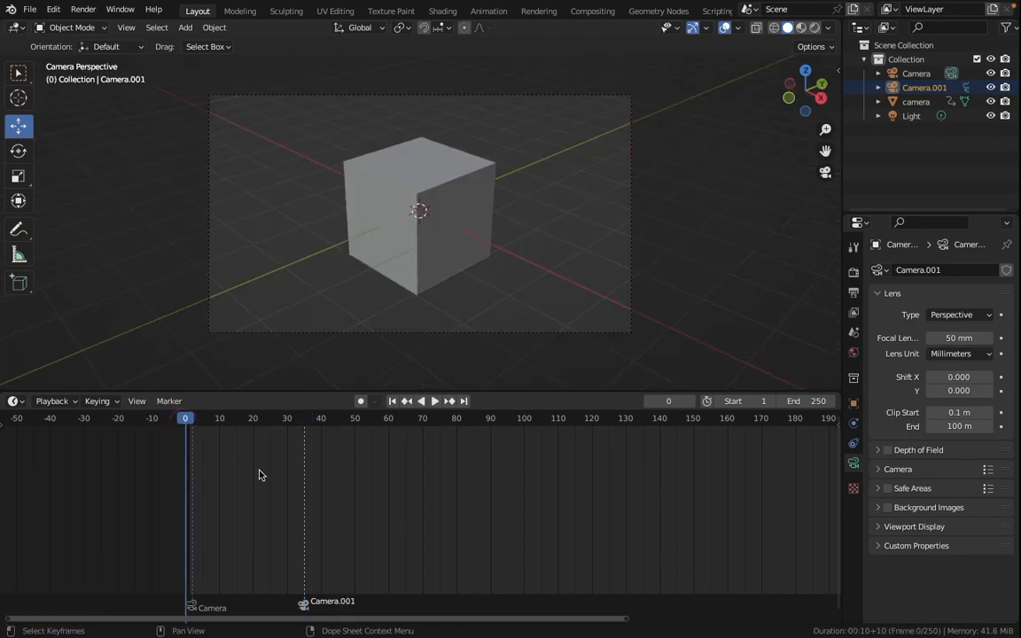
{"action": "key", "text": "space"}
{"action": "key", "text": "space"}
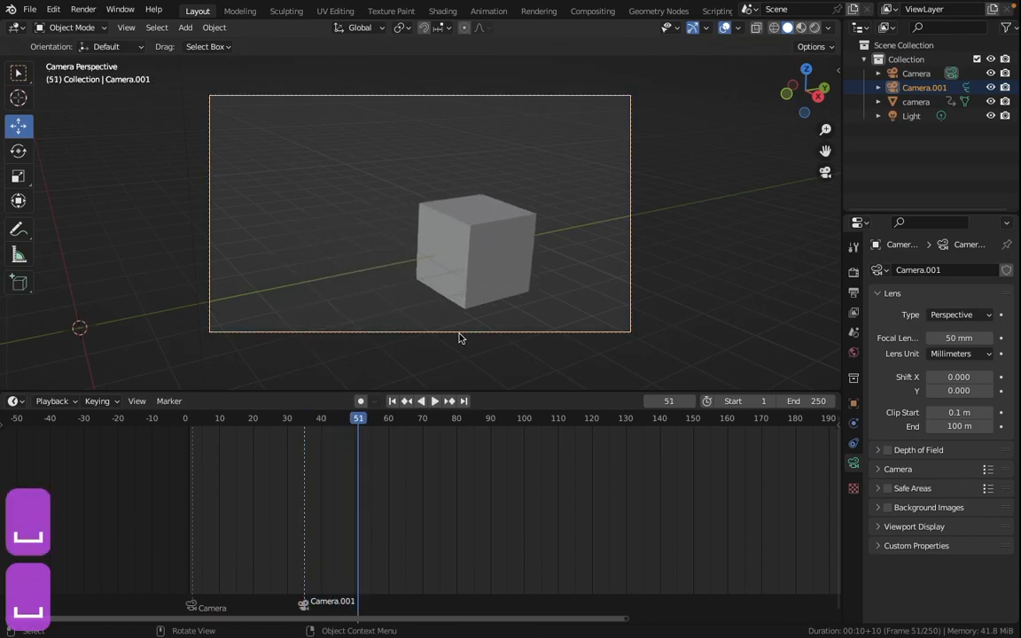
{"action": "mouse_move", "coordinate": [304, 607]}
{"action": "left_mouse_down"}
{"action": "mouse_move", "coordinate": [427, 603]}
{"action": "mouse_move", "coordinate": [378, 602]}
{"action": "left_mouse_up"}
{"action": "key", "text": "space"}
{"action": "key", "text": "space"}
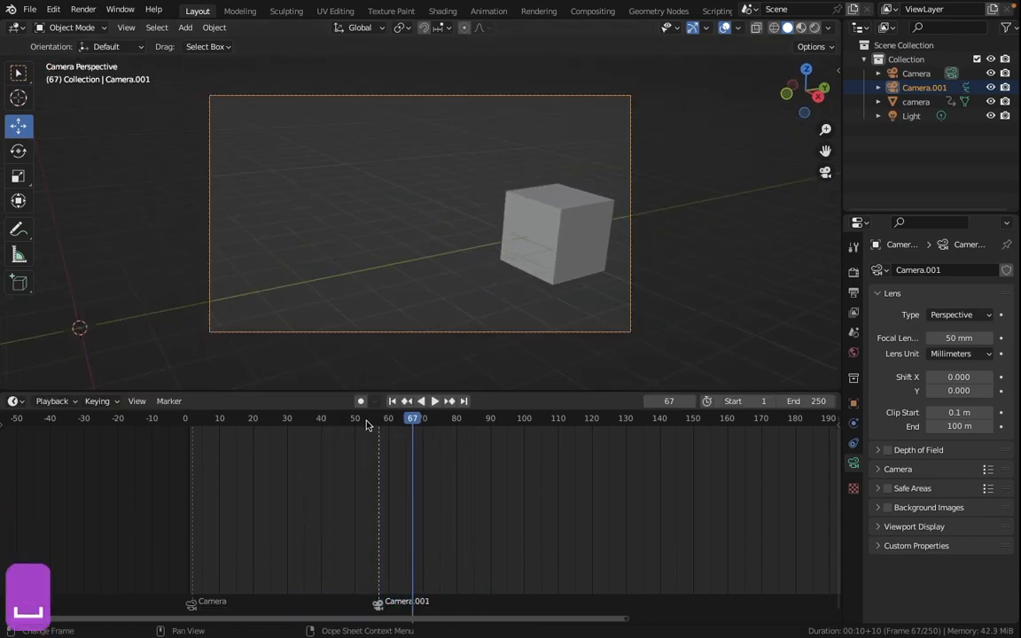
Step: Turn on auto keying, add a UV sphere at frame 1, and move it along Y to about -3.42 m
{"action": "left_click", "coordinate": [361, 402]}
{"action": "middle_click_drag", "start_coordinate": [156, 380], "coordinate": [235, 227]}
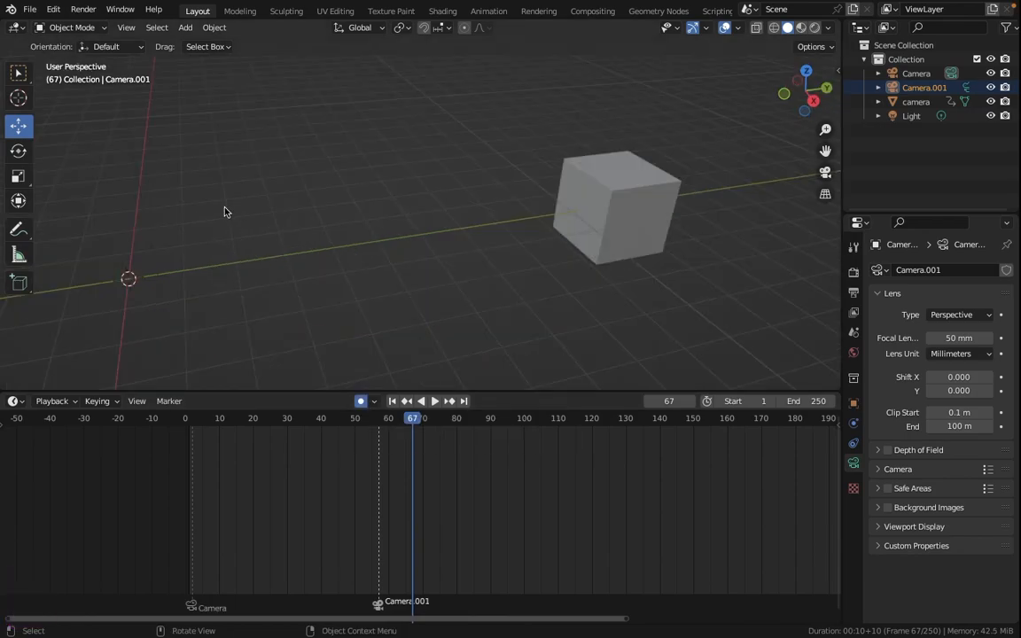
{"action": "left_click", "coordinate": [185, 28]}
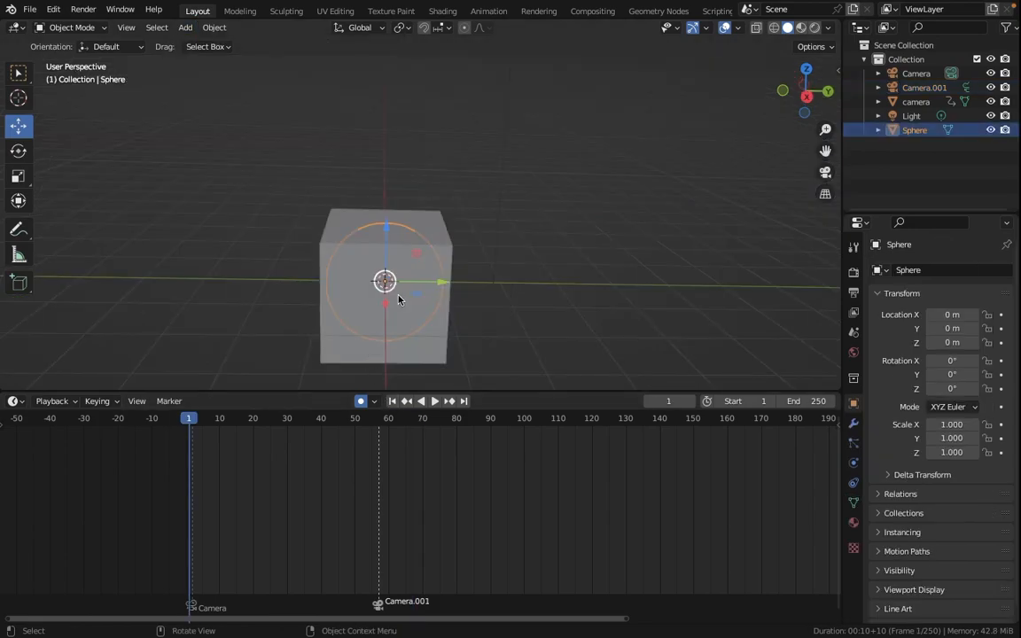
{"action": "left_click_drag", "start_coordinate": [438, 285], "coordinate": [232, 281]}
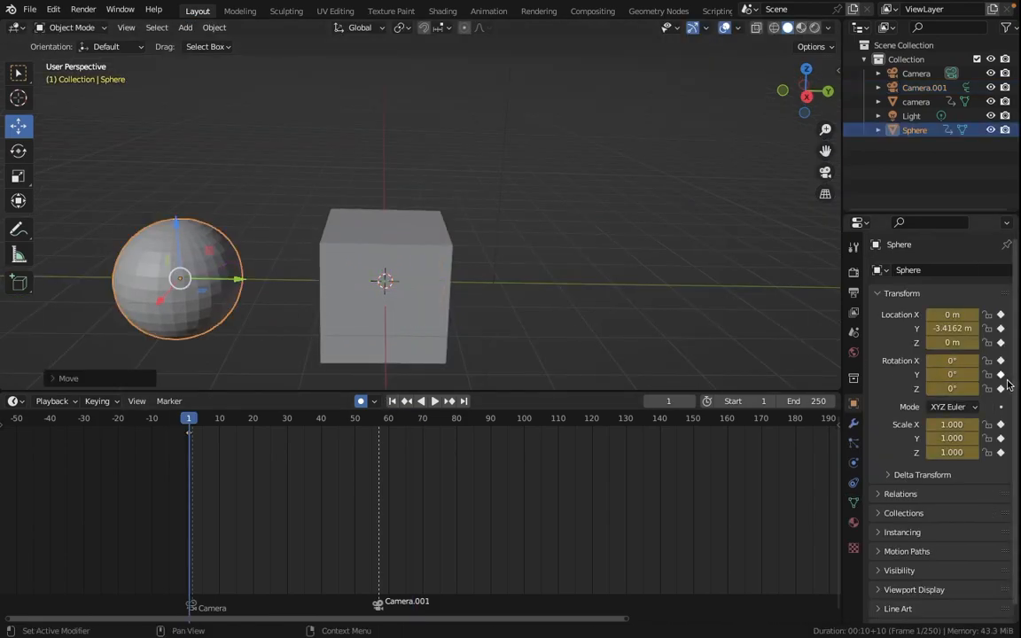
Step: Auto-keyframe the sphere's height by moving it to about Z 3.35 m at frame 39 and Z 0.86 m at frame 69
{"action": "left_click", "coordinate": [320, 419]}
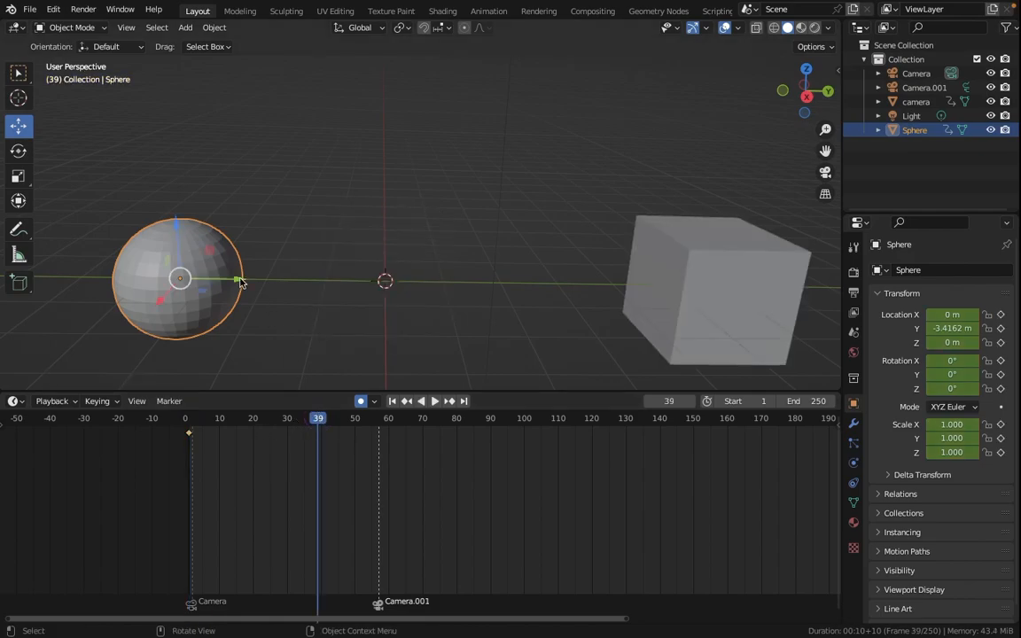
{"action": "scroll", "coordinate": [188, 231], "scroll_direction": "down", "scroll_amount": 4}
{"action": "left_click_drag", "start_coordinate": [304, 219], "coordinate": [312, 170]}
{"action": "key", "text": "space"}
{"action": "key", "text": "space"}
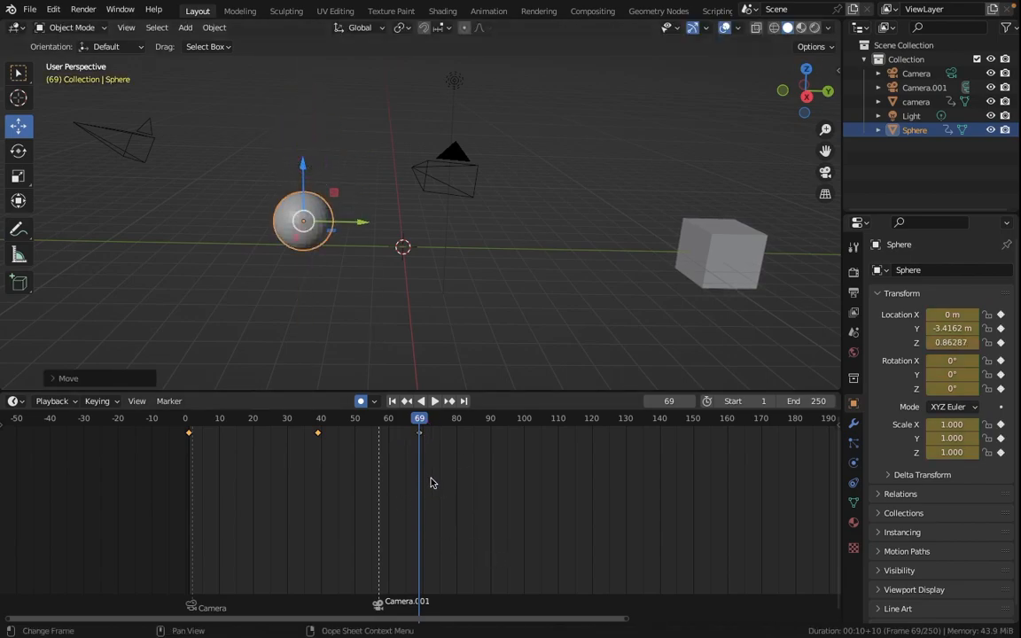
Step: Play the sphere's animation from the start frame
{"action": "left_click", "coordinate": [390, 401]}
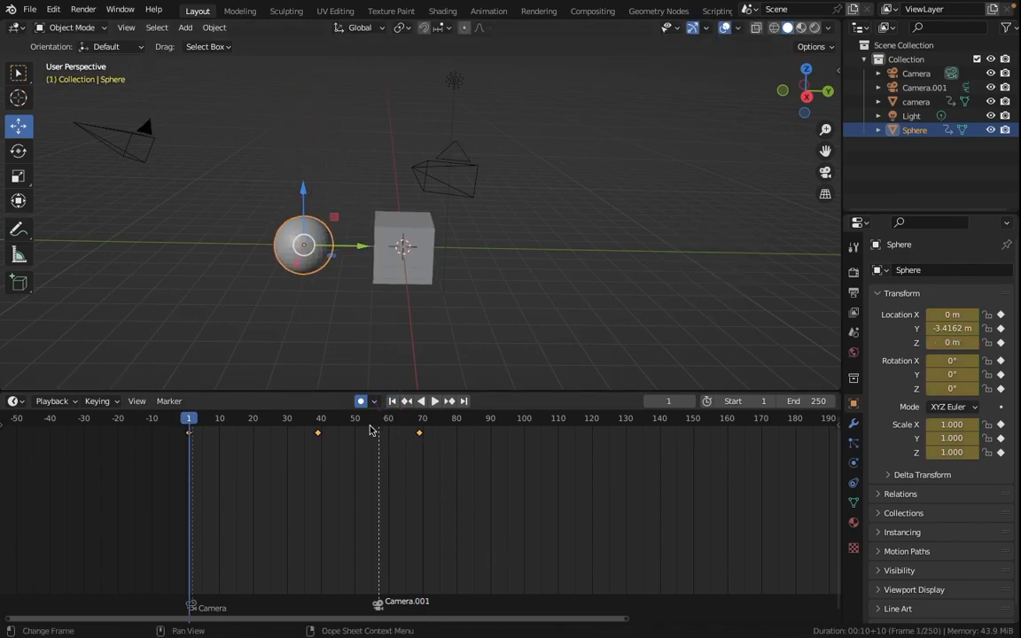
{"action": "key", "text": "space"}
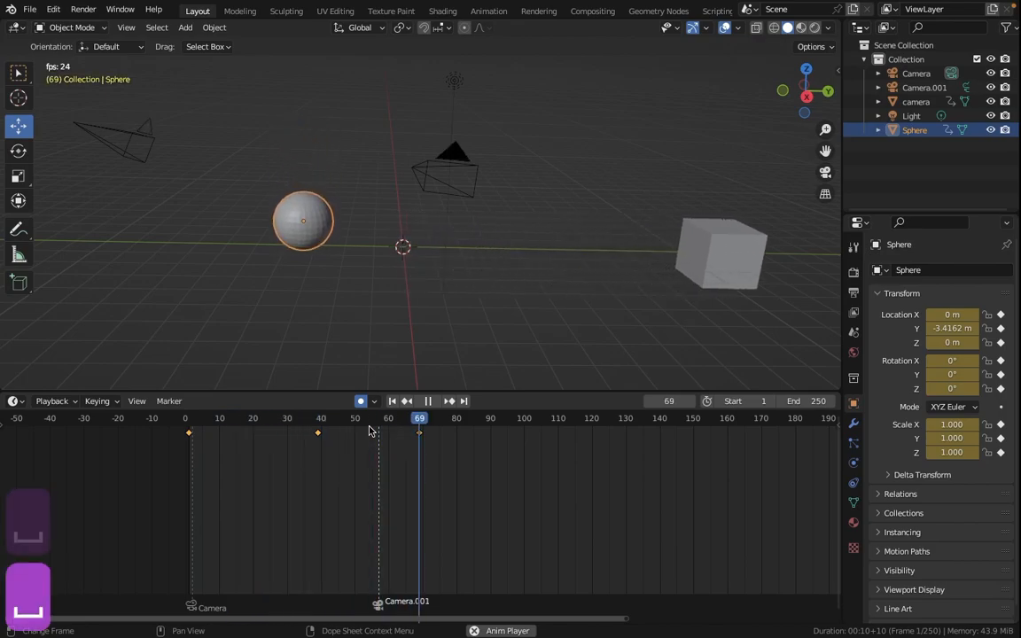
{"action": "key", "text": "space"}
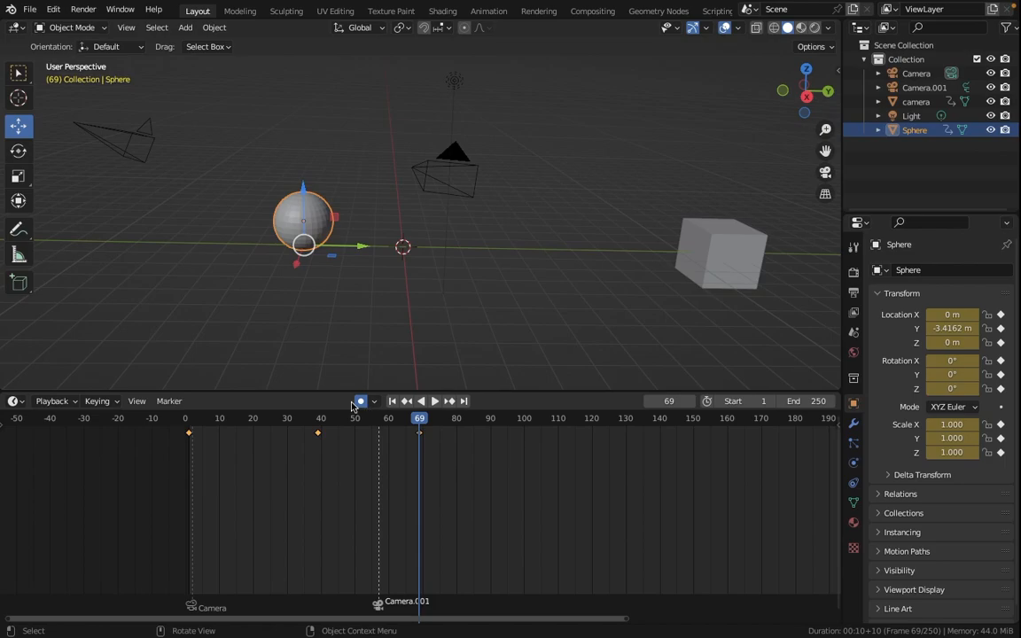
Step: Auto-keyframe the light by moving it above the cube at frame 69 and back near the second camera at frame 114
{"action": "left_click", "coordinate": [454, 82]}
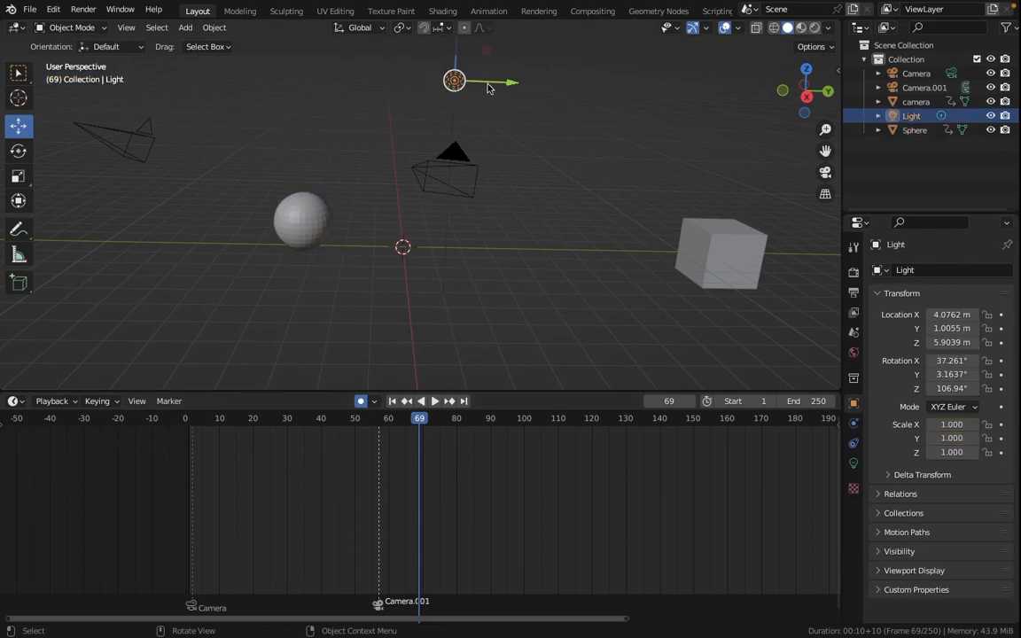
{"action": "key", "text": "g"}
{"action": "left_click", "coordinate": [678, 130]}
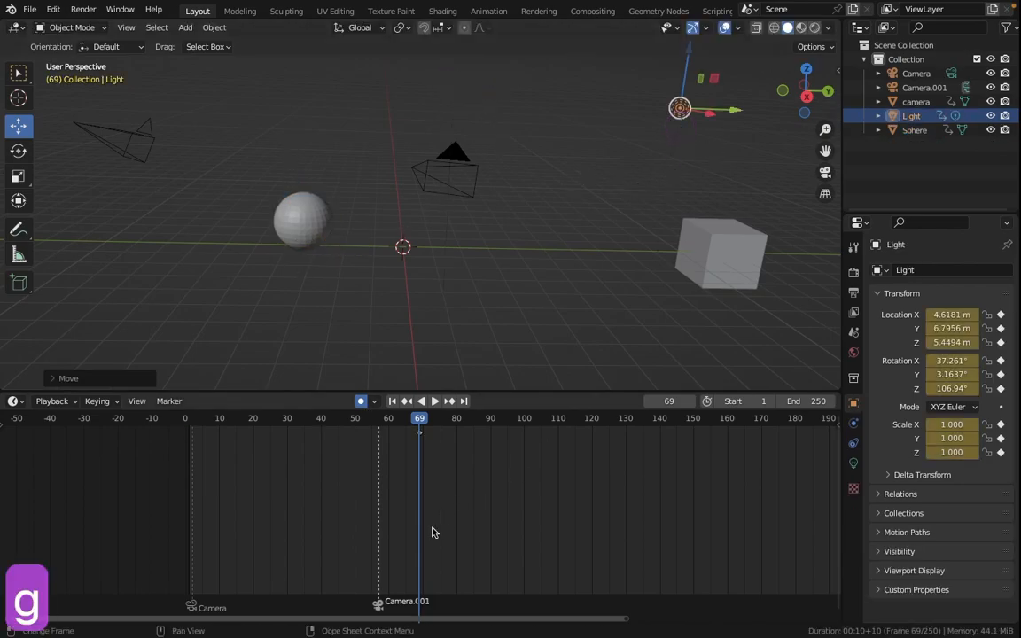
{"action": "left_click", "coordinate": [572, 430]}
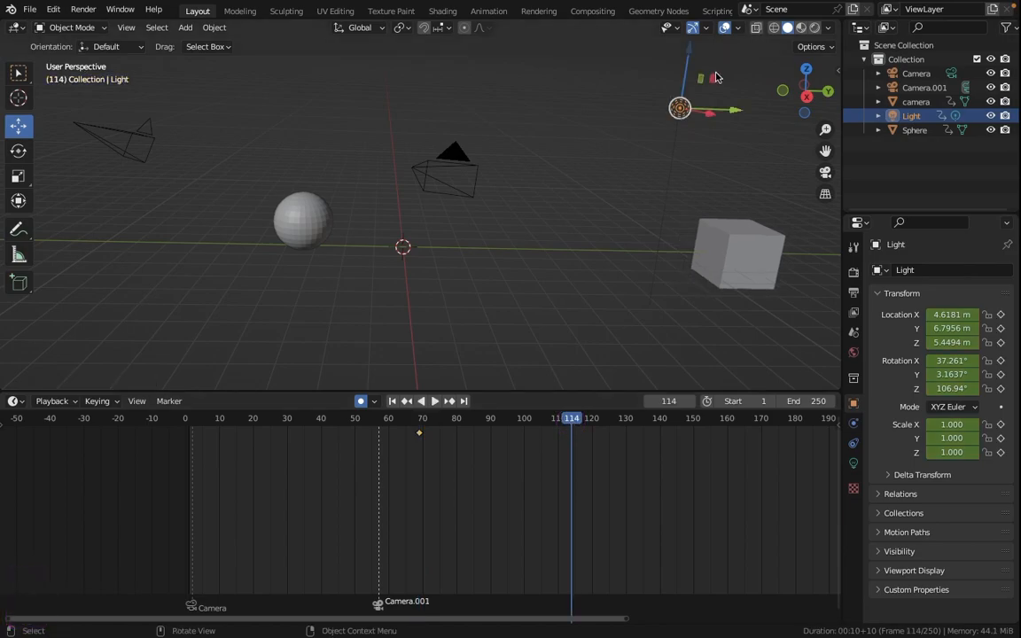
{"action": "key", "text": "g"}
{"action": "left_click", "coordinate": [371, 143]}
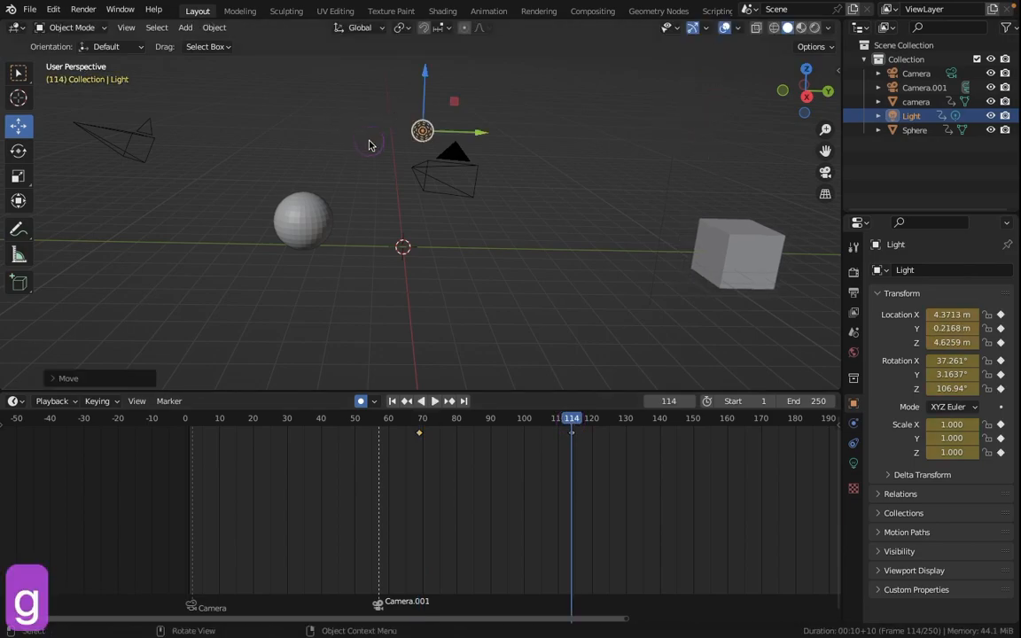
Step: Turn off auto keying and remove the light's keyframes
{"action": "left_click_drag", "start_coordinate": [576, 419], "coordinate": [597, 446]}
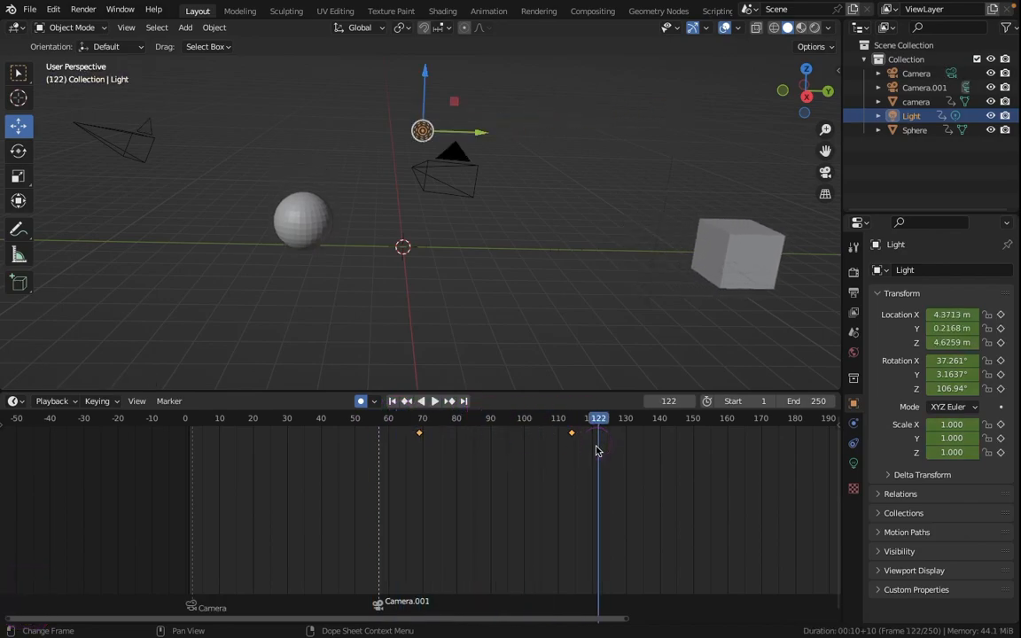
{"action": "key", "text": "super+z"}
{"action": "key", "text": "x"}
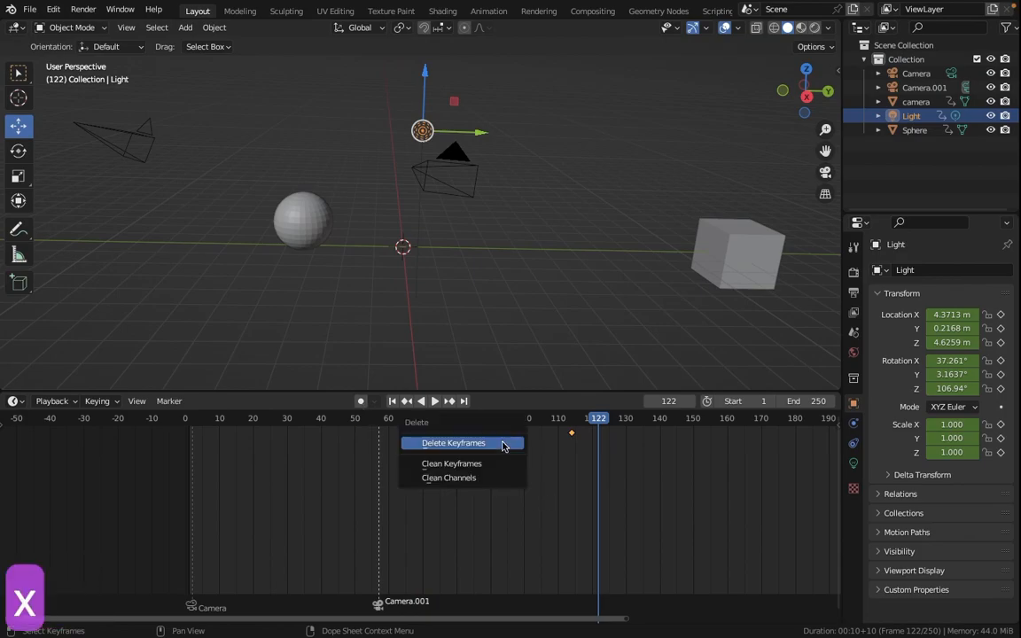
{"action": "left_click", "coordinate": [502, 443]}
{"action": "key", "text": "super+z"}
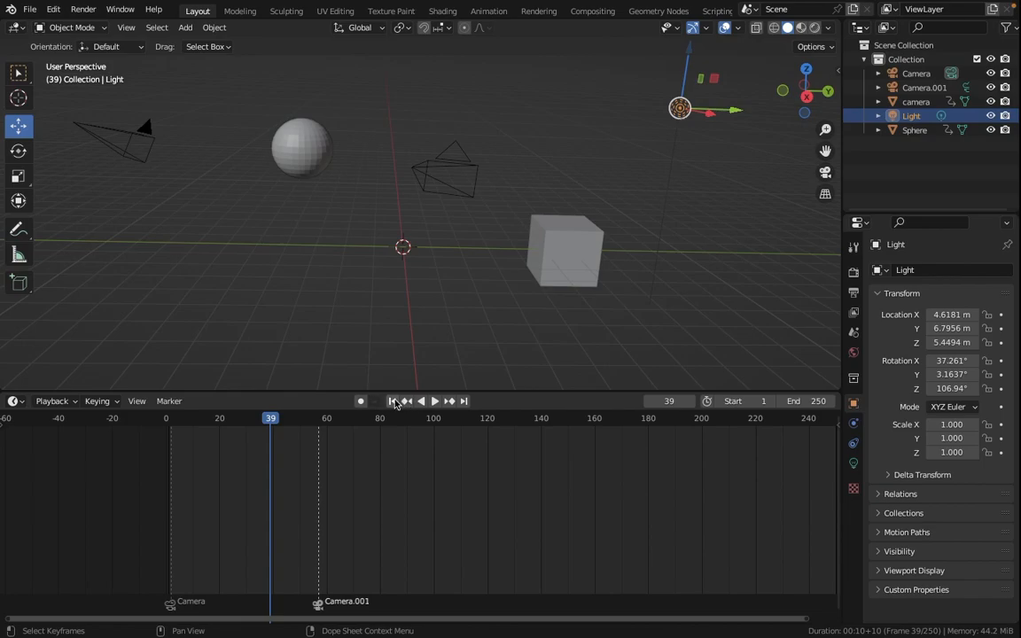
Step: Jump between the start and end frames and the sphere's keyframes, and scrub the current frame to 97
{"action": "left_click", "coordinate": [392, 402]}
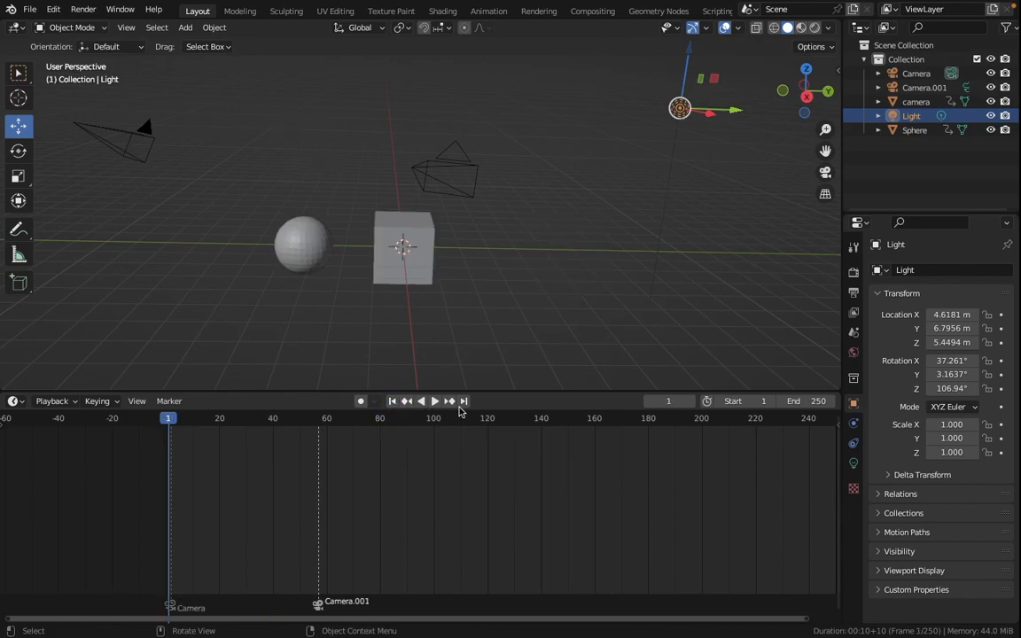
{"action": "left_click", "coordinate": [463, 401]}
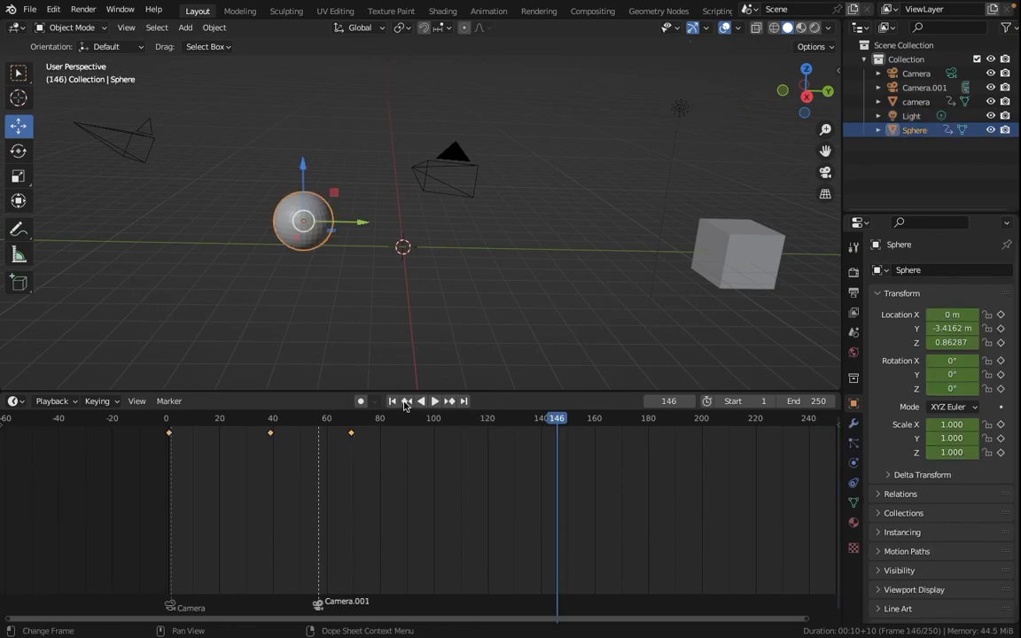
{"action": "left_click", "coordinate": [406, 401]}
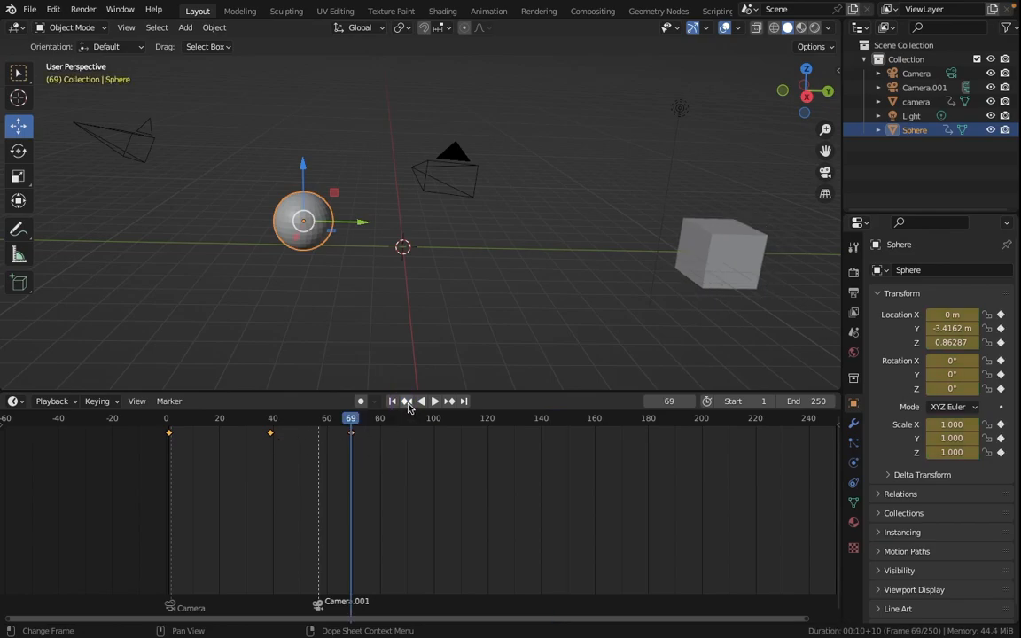
{"action": "left_click", "coordinate": [406, 401]}
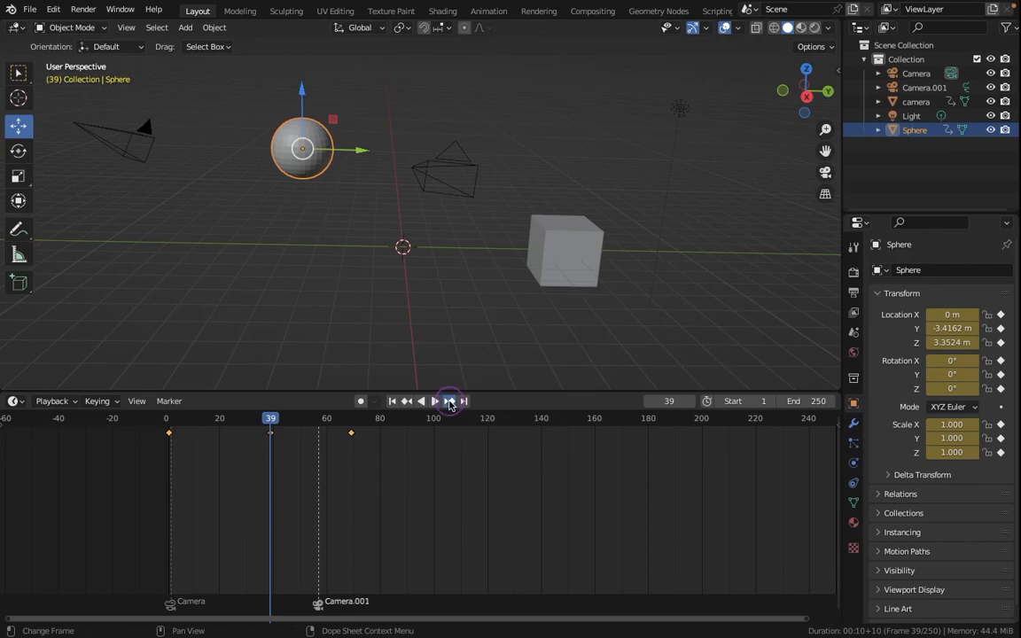
{"action": "left_click", "coordinate": [449, 402]}
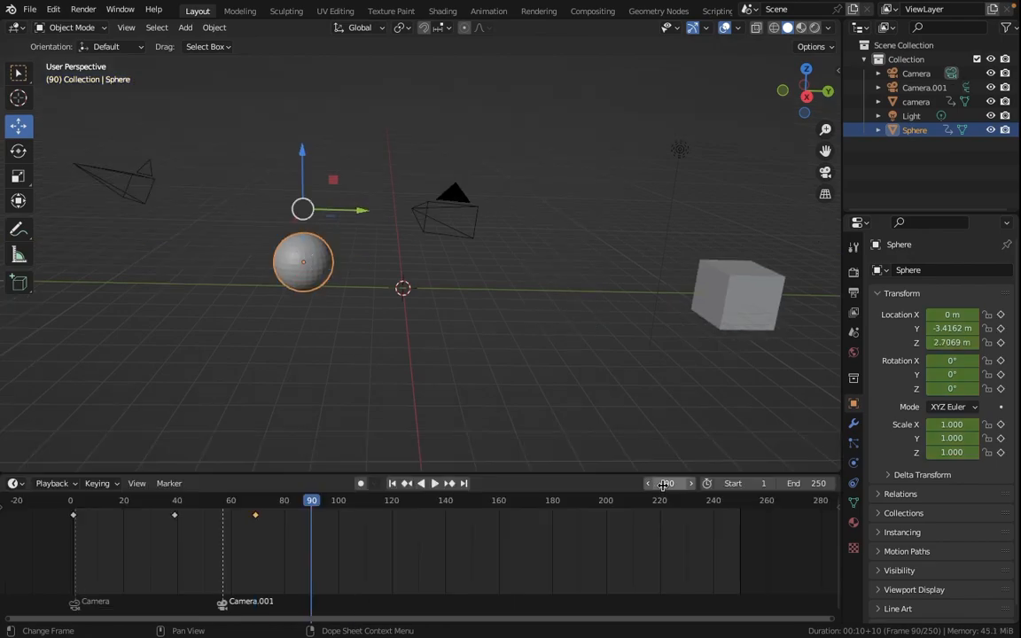
{"action": "left_click_drag", "start_coordinate": [663, 485], "coordinate": [715, 481]}
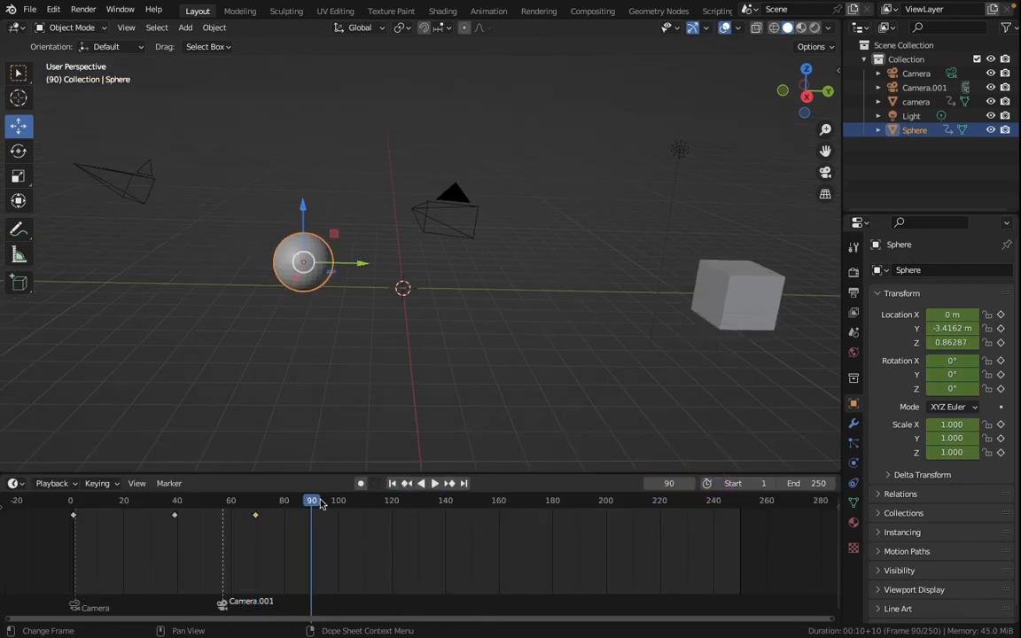
{"action": "mouse_move", "coordinate": [318, 502]}
{"action": "left_mouse_down"}
{"action": "mouse_move", "coordinate": [264, 506]}
{"action": "mouse_move", "coordinate": [330, 505]}
{"action": "left_mouse_up"}
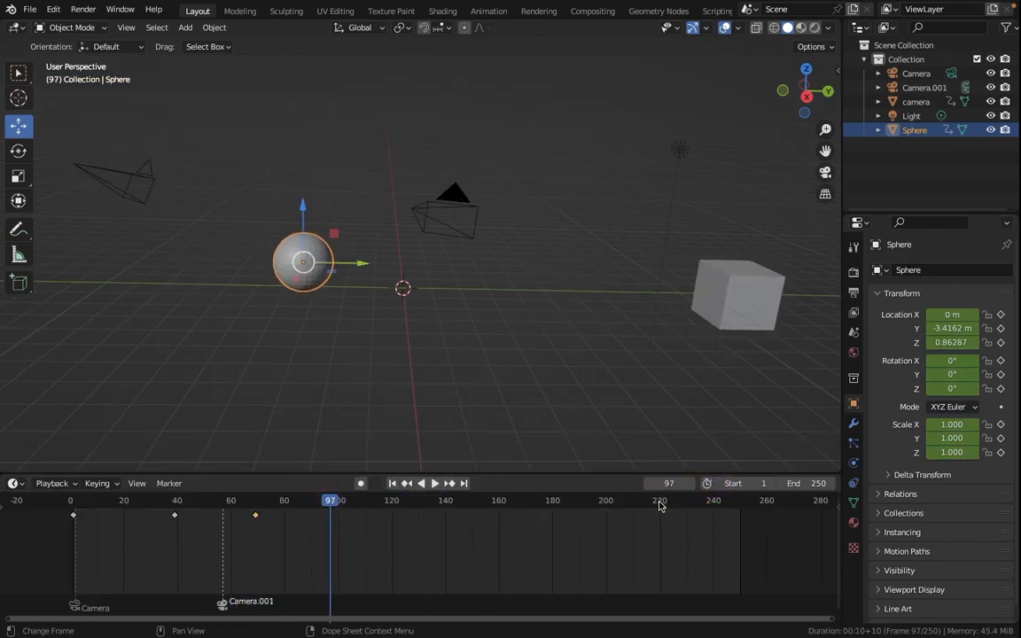
Step: Set the animation's start frame to 40
{"action": "mouse_move", "coordinate": [732, 483]}
{"action": "left_mouse_down"}
{"action": "mouse_move", "coordinate": [722, 483]}
{"action": "mouse_move", "coordinate": [751, 483]}
{"action": "mouse_move", "coordinate": [737, 483]}
{"action": "left_mouse_up"}
{"action": "left_click", "coordinate": [743, 483]}
{"action": "type", "text": "40"}
{"action": "key", "text": "Return"}
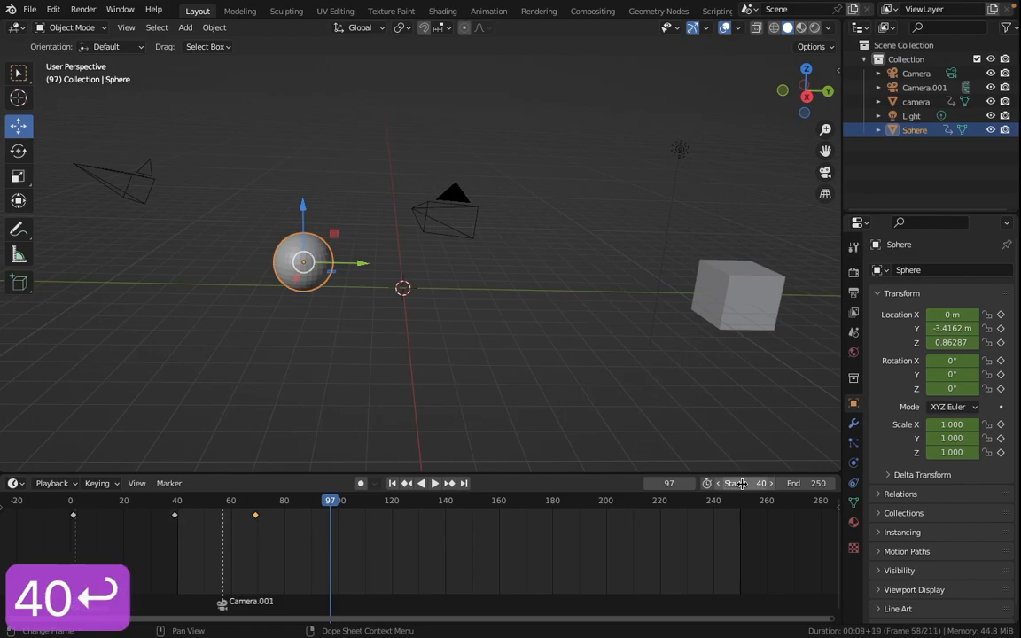
Step: Set the animation's end frame to 69, matching the sphere's last keyframe, and its start frame to 1
{"action": "left_click", "coordinate": [255, 502]}
{"action": "left_click", "coordinate": [813, 483]}
{"action": "type", "text": "69"}
{"action": "key", "text": "Return"}
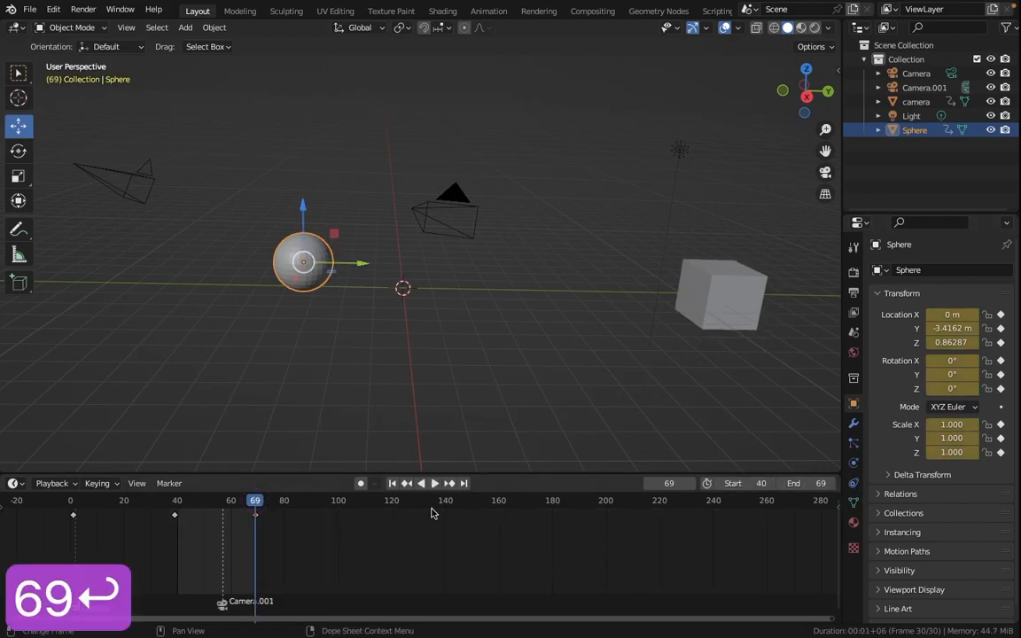
{"action": "left_click", "coordinate": [752, 484]}
{"action": "type", "text": "1"}
{"action": "key", "text": "Return"}
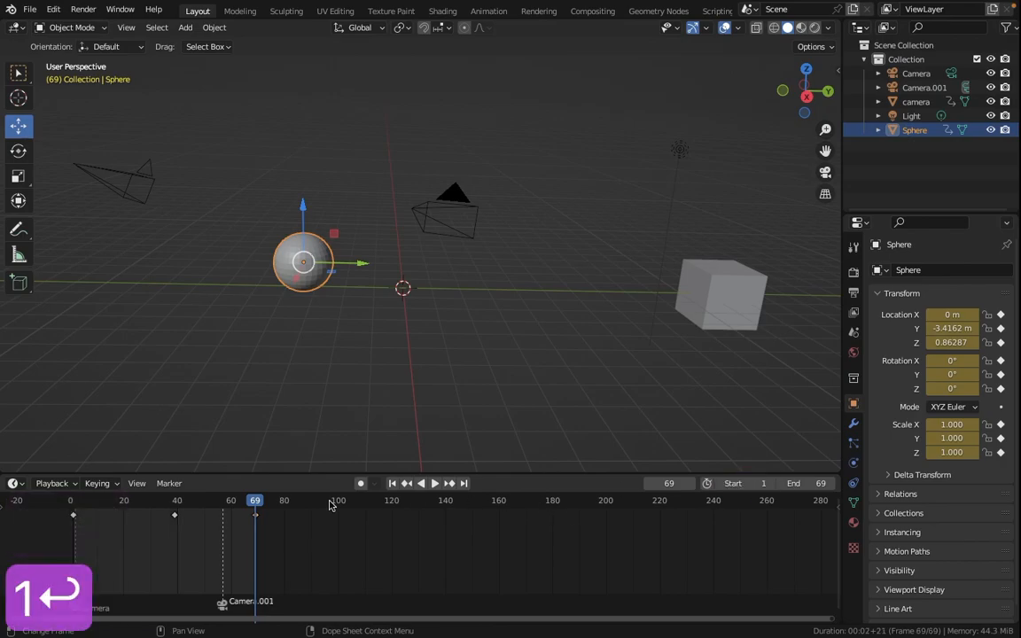
Step: Toggle the 3D viewport's toolbar, and expand the Summary channels down to the sphere's Object Transforms in an enlarged Timeline
{"action": "middle_click_drag", "start_coordinate": [264, 535], "coordinate": [474, 519]}
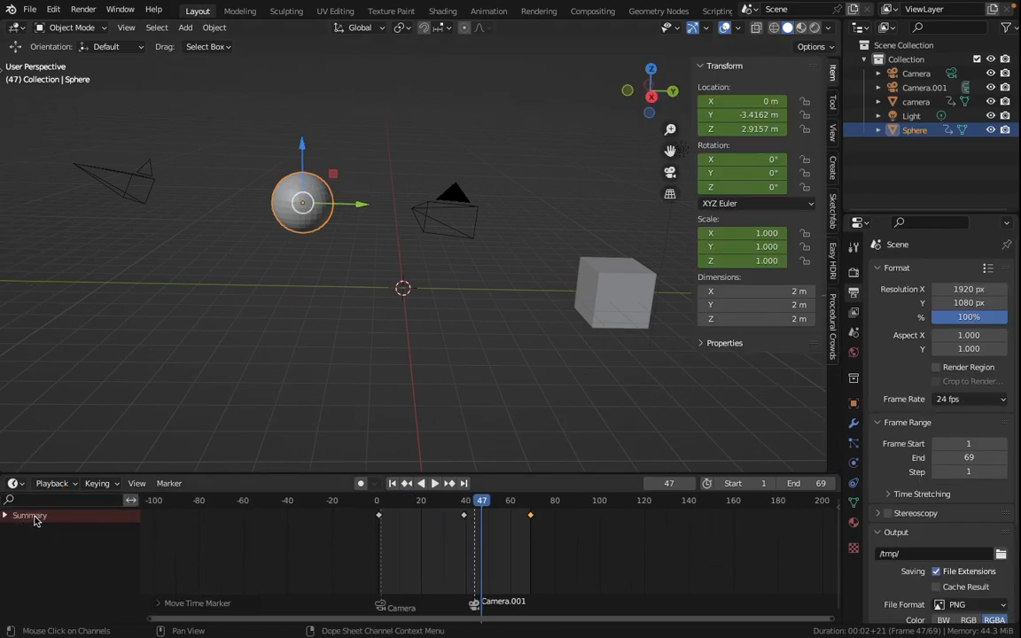
{"action": "key", "text": "t"}
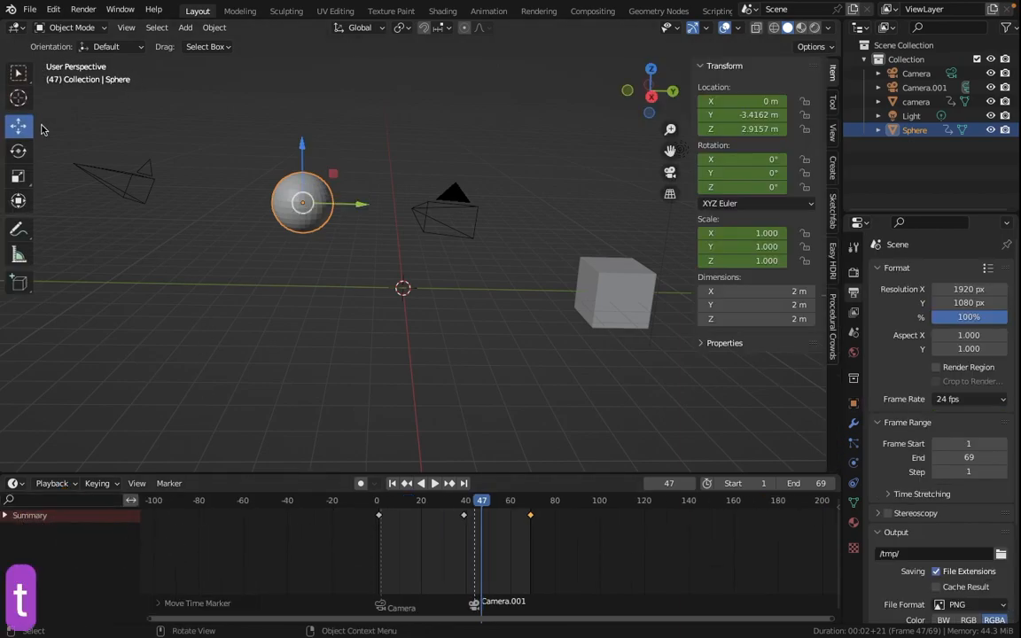
{"action": "key", "text": "t"}
{"action": "key", "text": "t"}
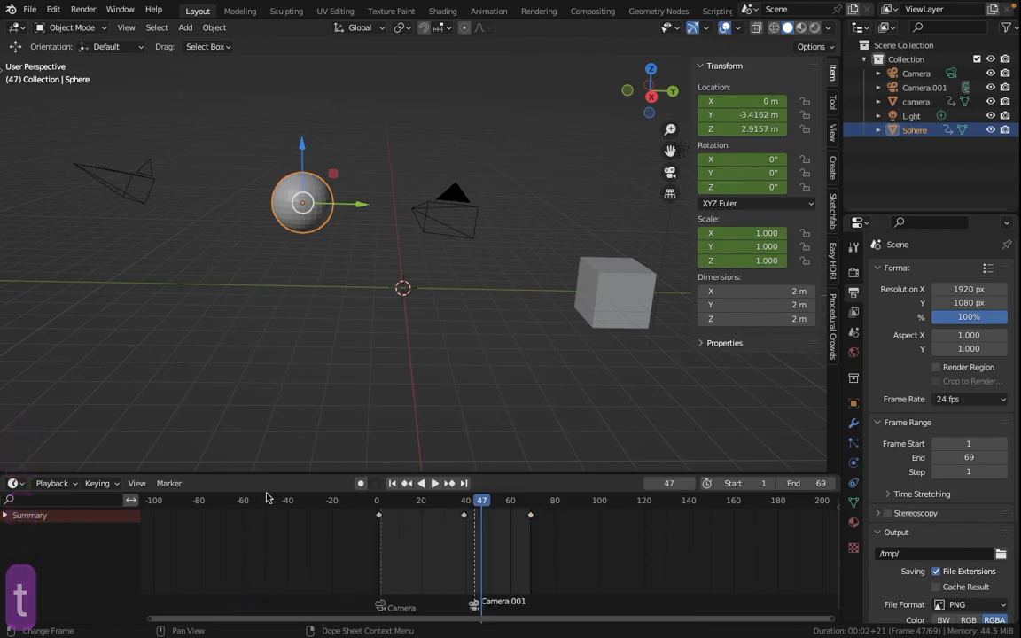
{"action": "left_click_drag", "start_coordinate": [257, 474], "coordinate": [285, 342]}
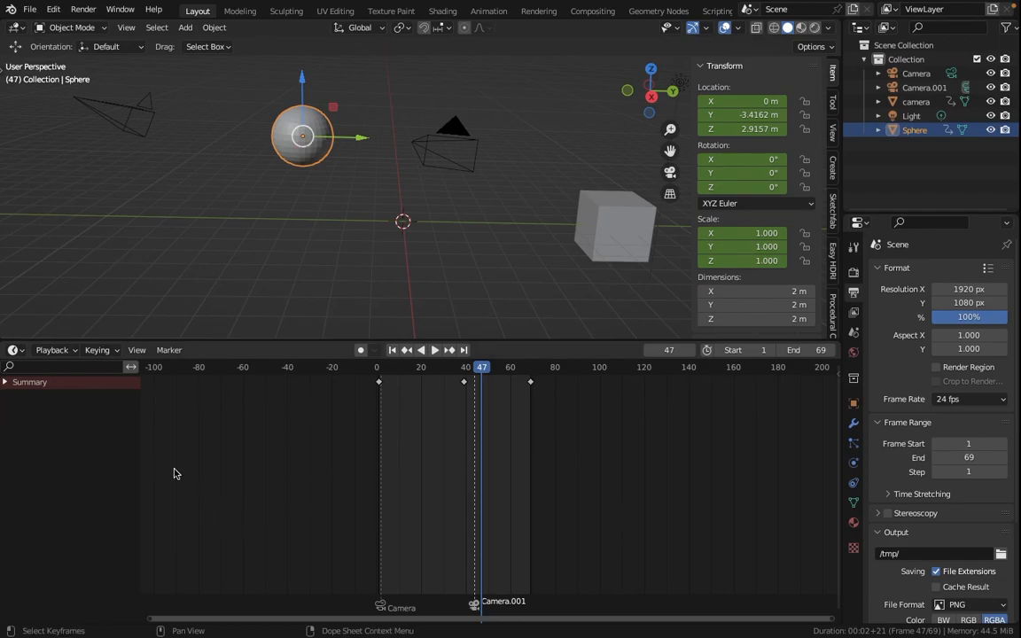
{"action": "left_click", "coordinate": [5, 382]}
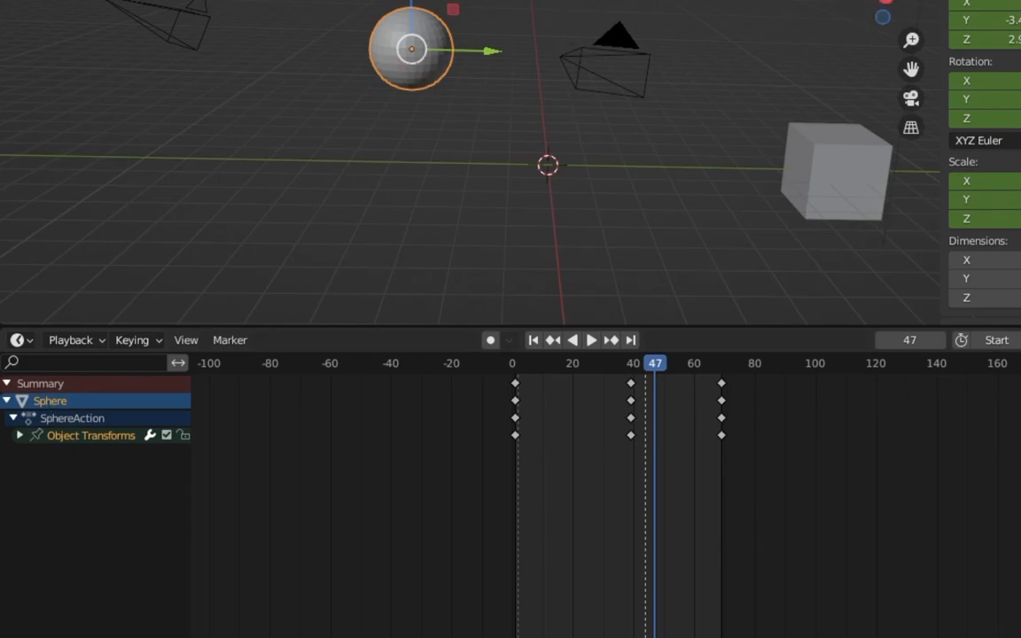
Step: Select the cube, expand its Object Transforms channels in the Timeline, and select its X Location channel
{"action": "left_click", "coordinate": [838, 159]}
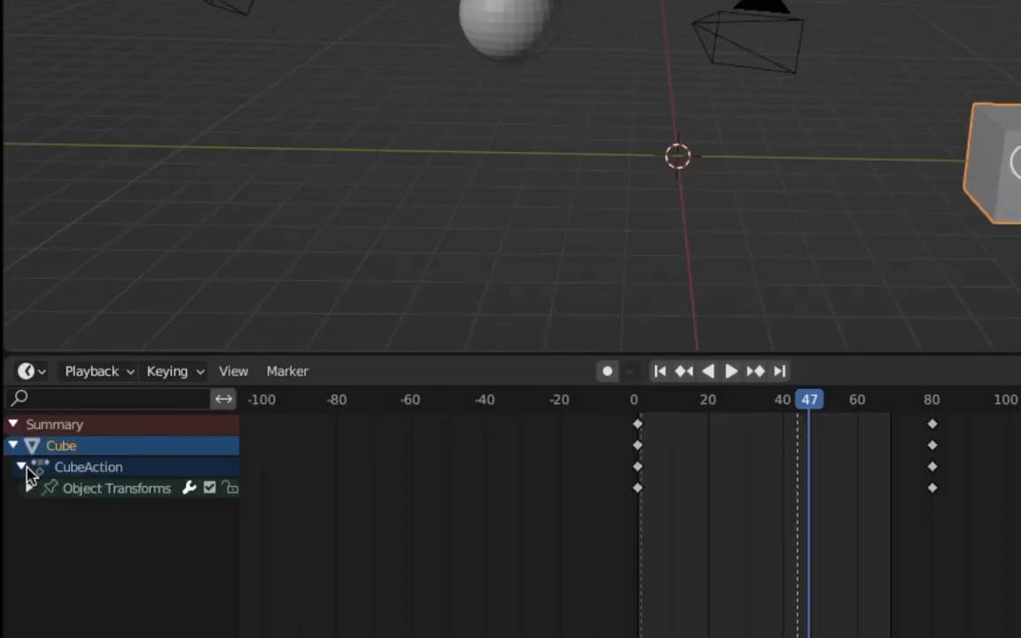
{"action": "left_click", "coordinate": [21, 466]}
{"action": "left_click", "coordinate": [20, 467]}
{"action": "left_click", "coordinate": [30, 489]}
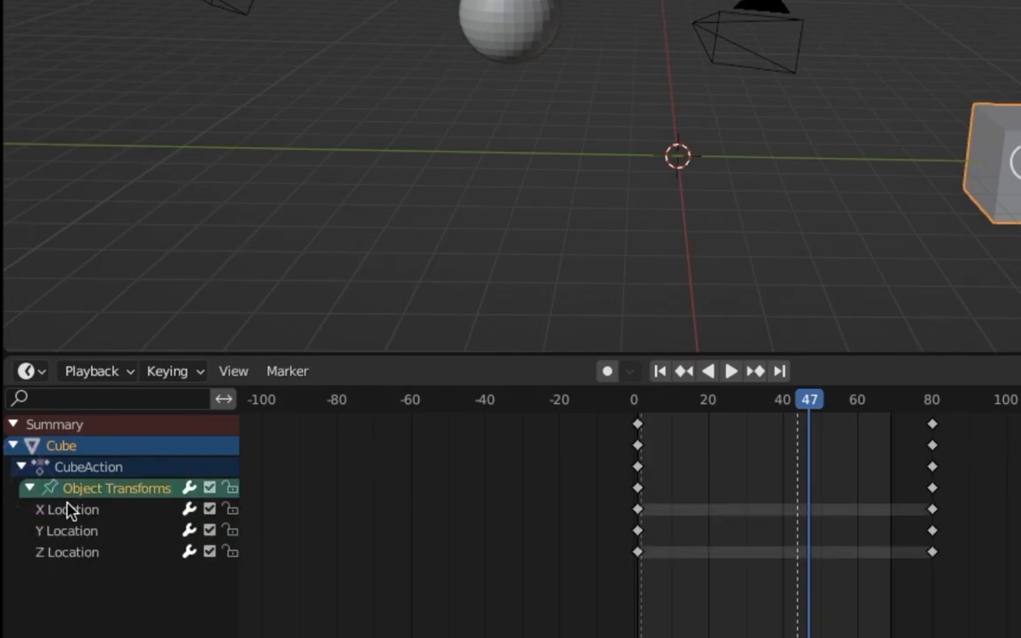
{"action": "left_click", "coordinate": [70, 509]}
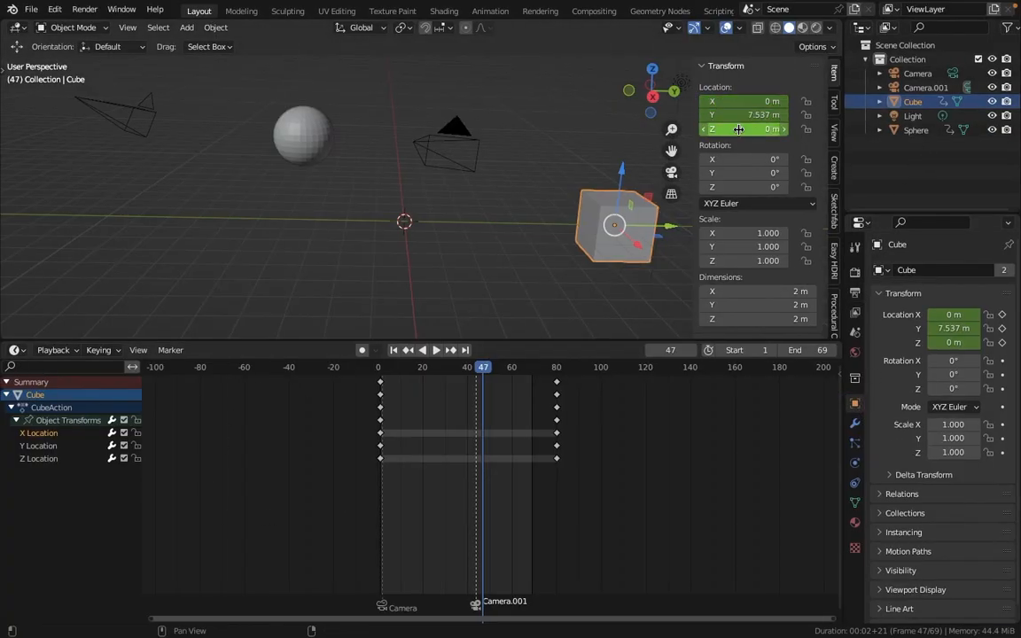
Step: Try to move the cube's first Z Location keyframe to about frame 17
{"action": "double_click", "coordinate": [49, 433]}
{"action": "left_click", "coordinate": [380, 458]}
{"action": "key", "text": "g"}
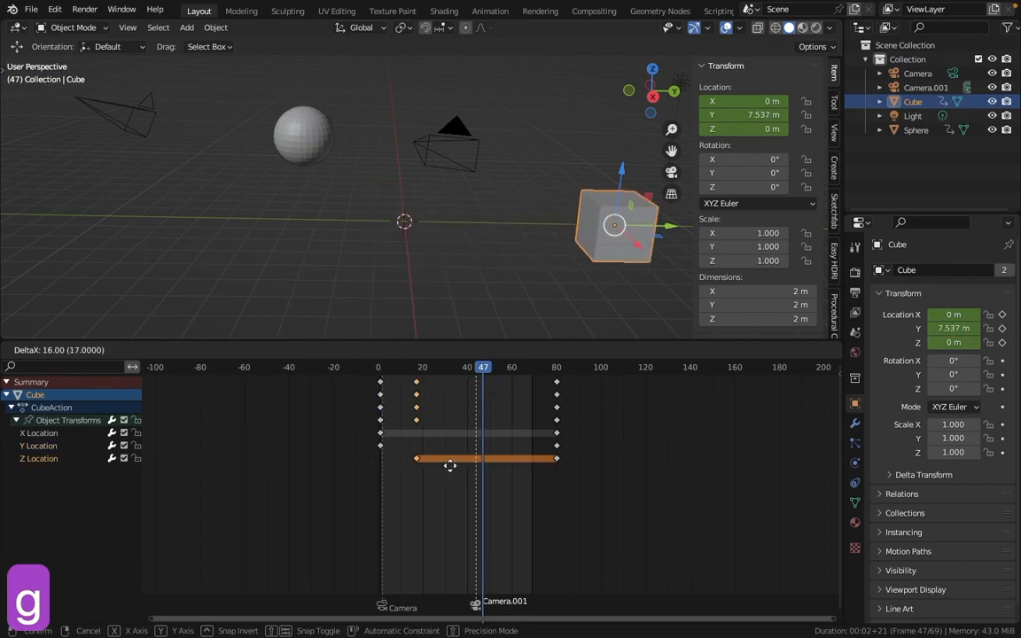
{"action": "key", "text": "Escape"}
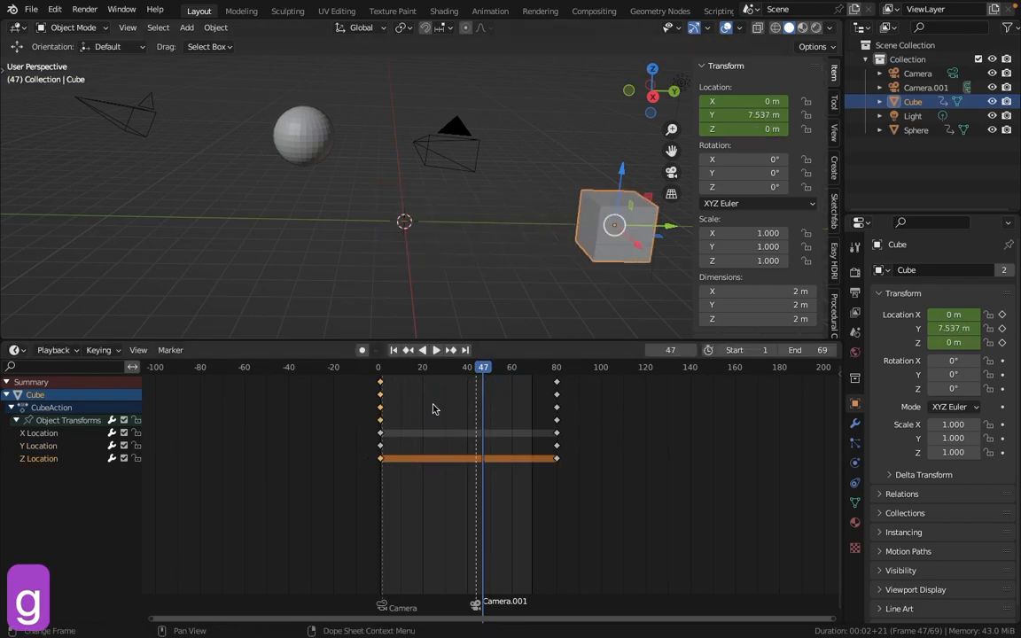
Step: Scrub to frame 58 and clear all keyframes from the cube's Z and X Location separately, keeping only Y Location animated
{"action": "left_click", "coordinate": [383, 371]}
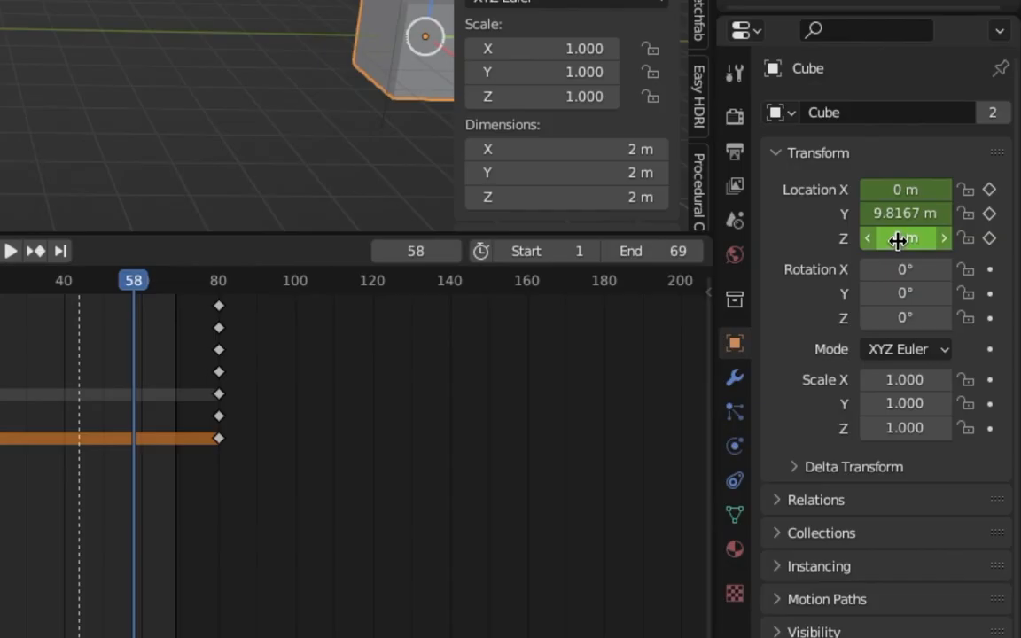
{"action": "right_click", "coordinate": [947, 341]}
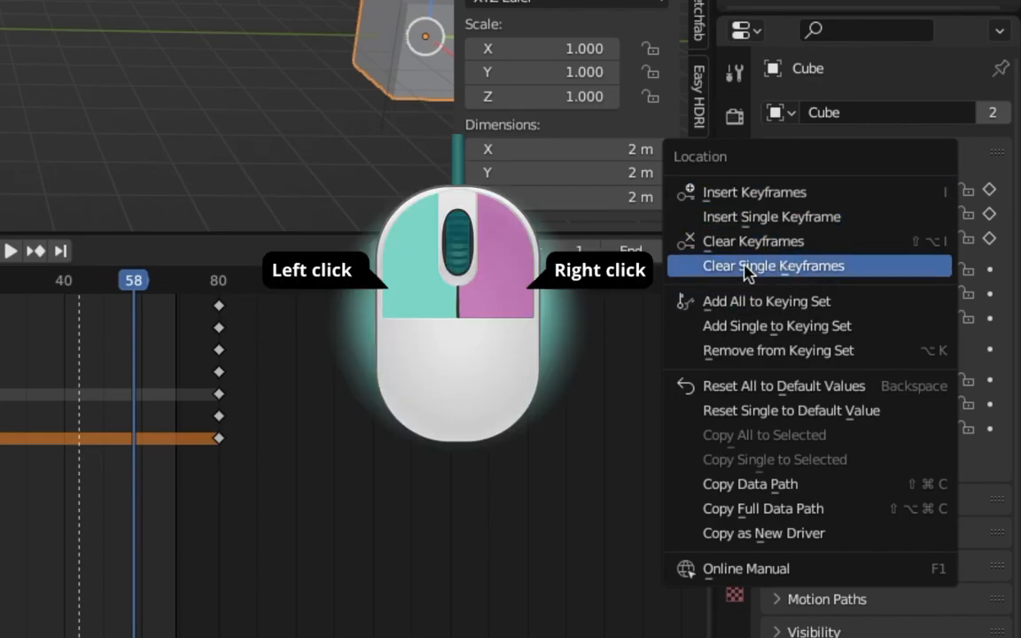
{"action": "left_click", "coordinate": [792, 275]}
{"action": "right_click", "coordinate": [915, 190]}
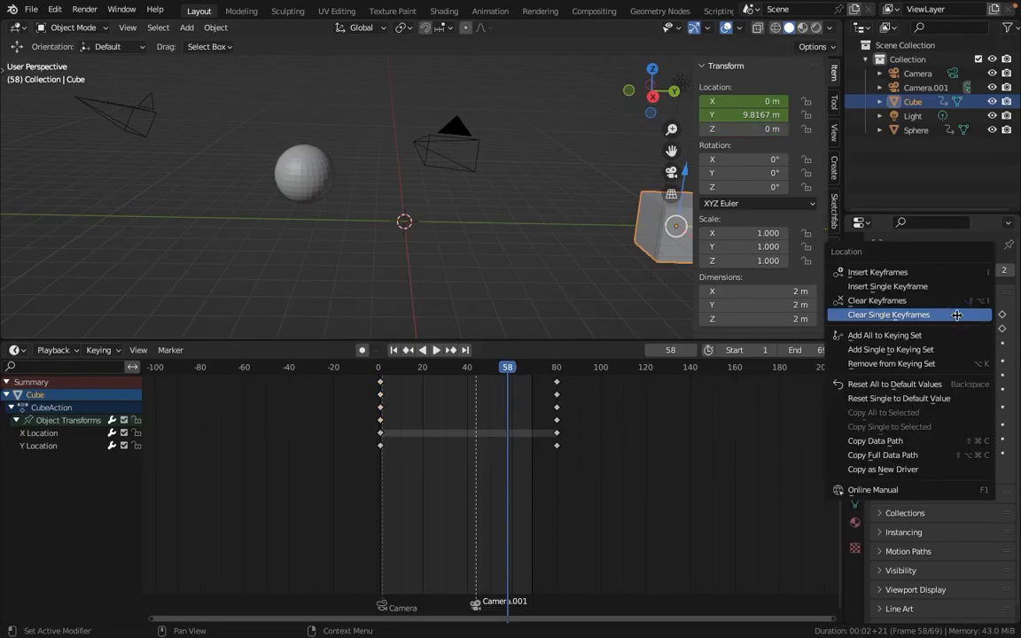
{"action": "left_click", "coordinate": [922, 315]}
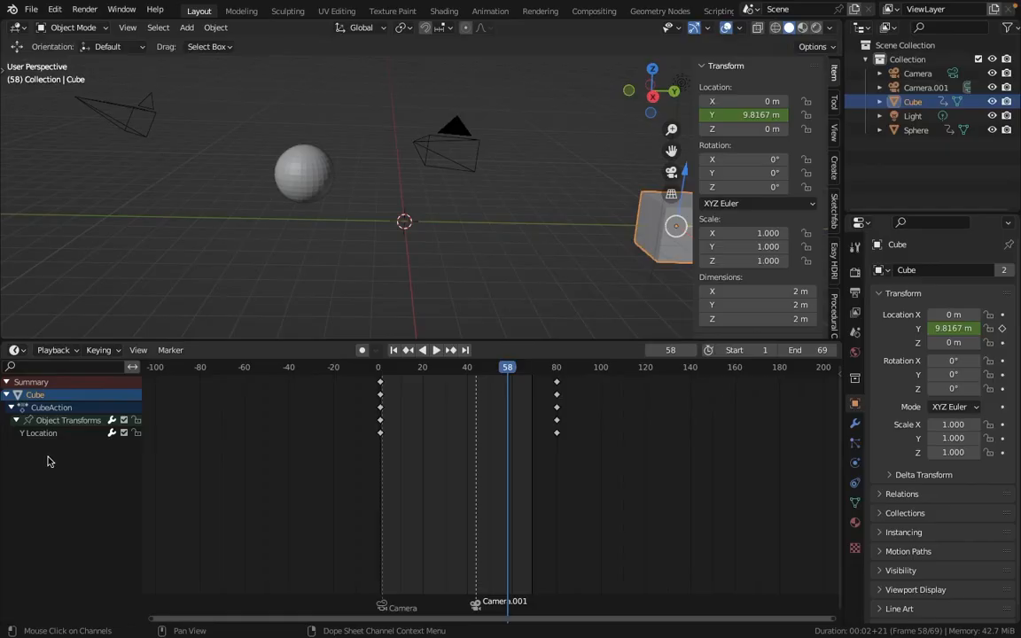
Step: Select the cube's Y Location channel, set the animation's end frame to 80, and scrub to frame 73
{"action": "left_click", "coordinate": [40, 433]}
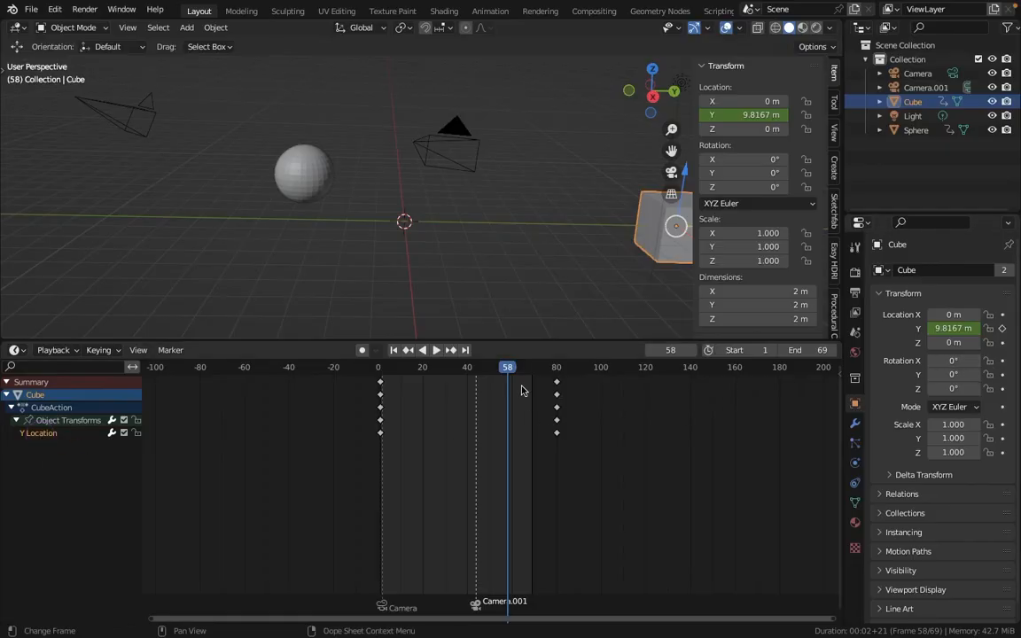
{"action": "left_click_drag", "start_coordinate": [467, 367], "coordinate": [540, 367]}
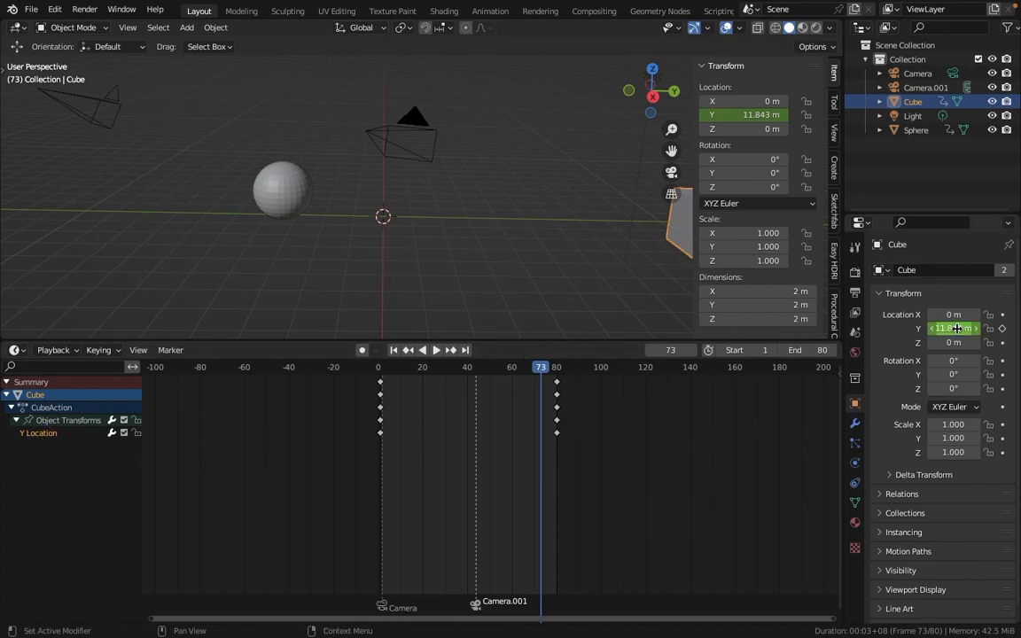
Step: Compare the channels of the sphere and the cube, and expand the sphere's Object Transforms into its individual channels
{"action": "left_click", "coordinate": [301, 176]}
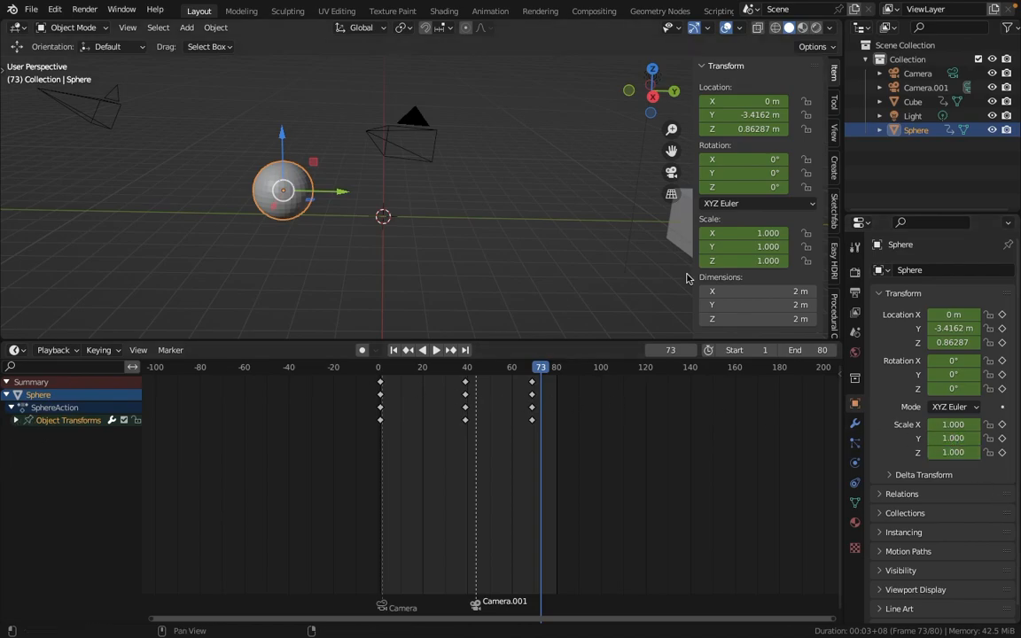
{"action": "left_click", "coordinate": [670, 237]}
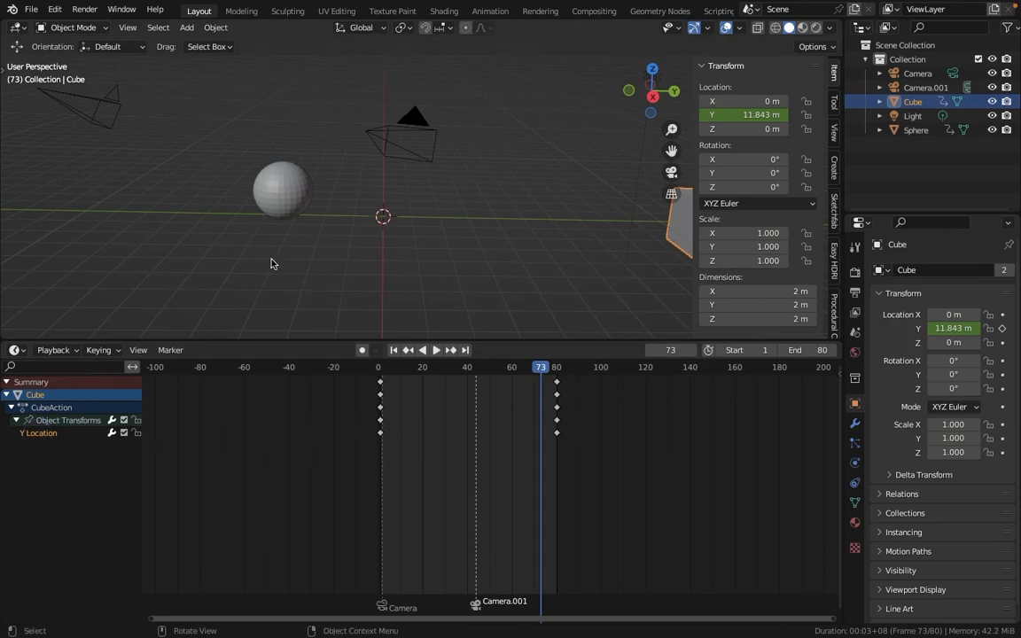
{"action": "left_click", "coordinate": [275, 198]}
{"action": "left_click", "coordinate": [18, 421]}
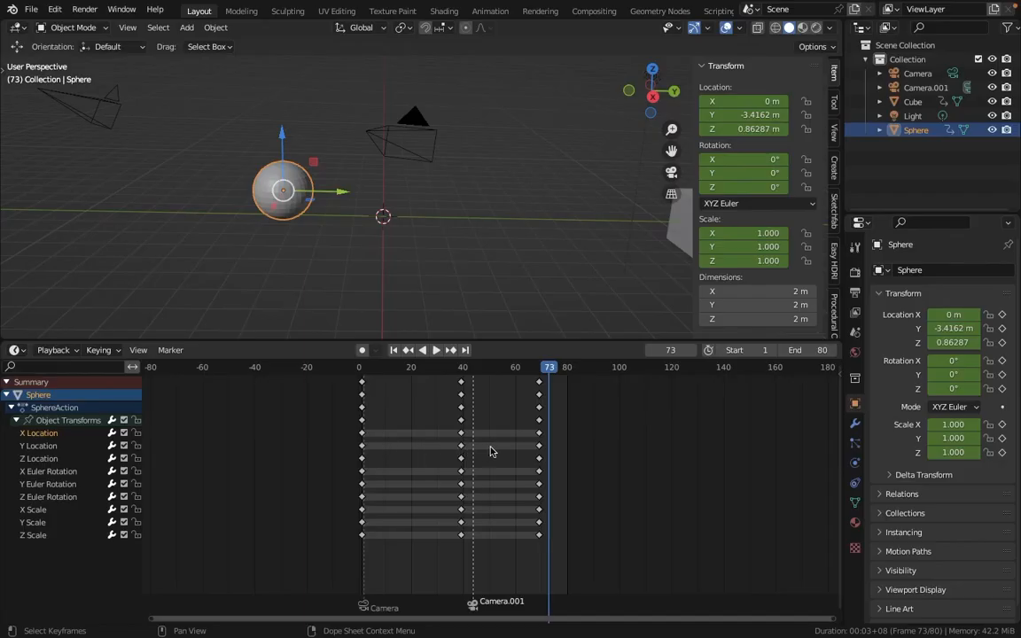
Step: Delete all of the sphere's Euler rotation and scale keyframes in the Timeline
{"action": "left_click", "coordinate": [539, 471]}
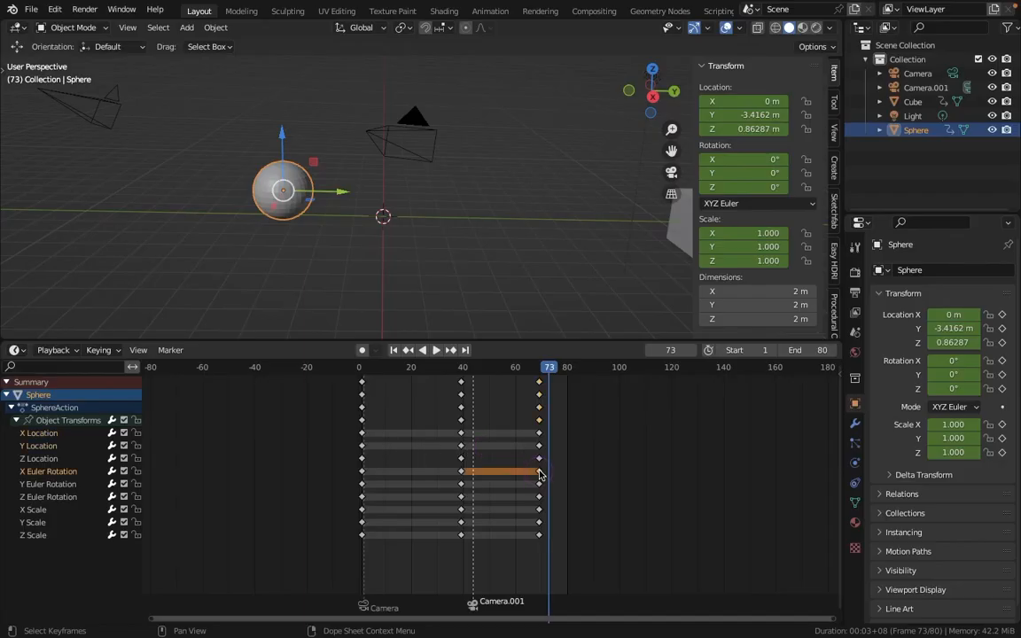
{"action": "left_click", "coordinate": [361, 459]}
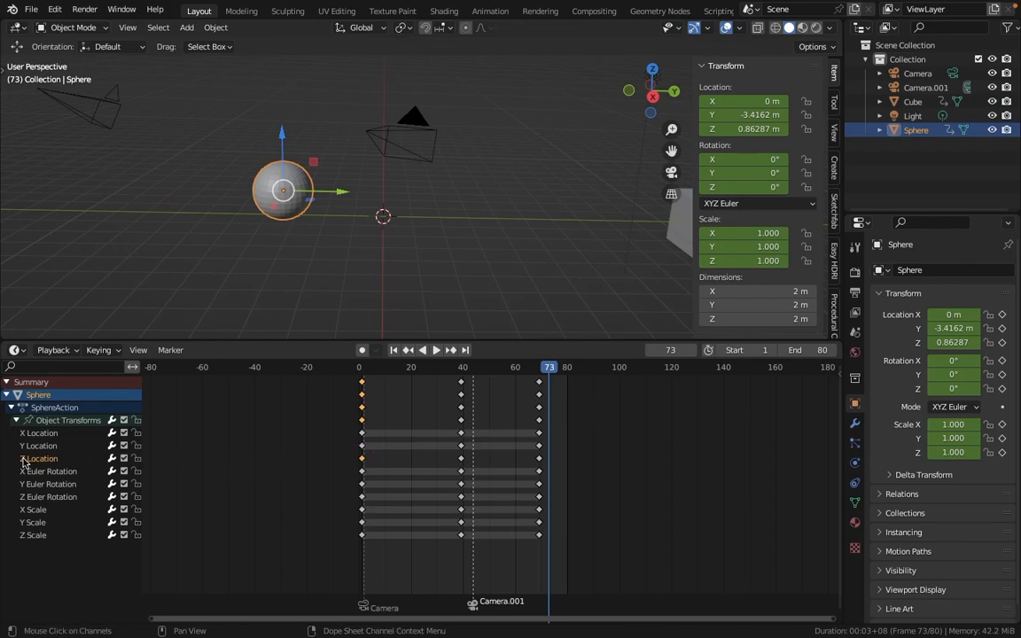
{"action": "key", "text": "super+z"}
{"action": "left_click_drag", "start_coordinate": [531, 572], "coordinate": [221, 467]}
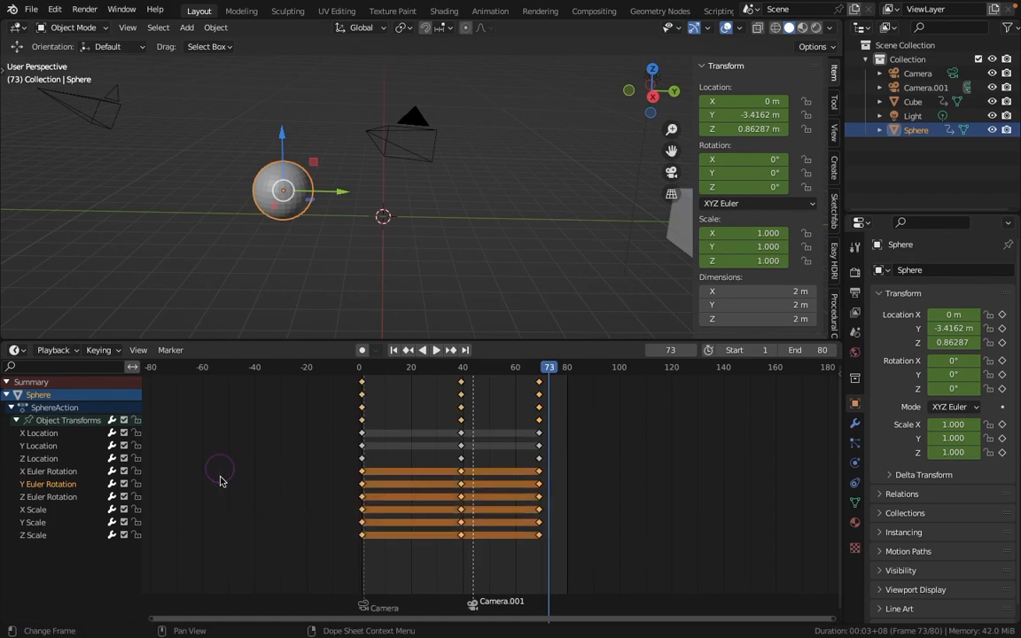
{"action": "key", "text": "x"}
{"action": "left_click", "coordinate": [479, 506]}
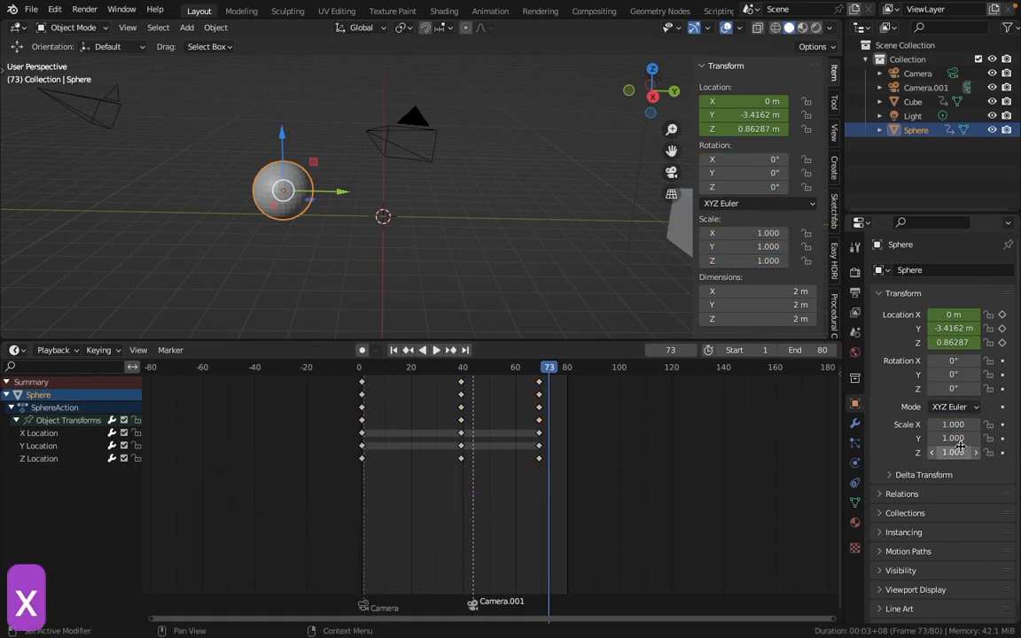
Step: Delete the sphere's X and Y Location keyframes, keeping only its Z Location channel animated
{"action": "left_click_drag", "start_coordinate": [555, 445], "coordinate": [341, 423]}
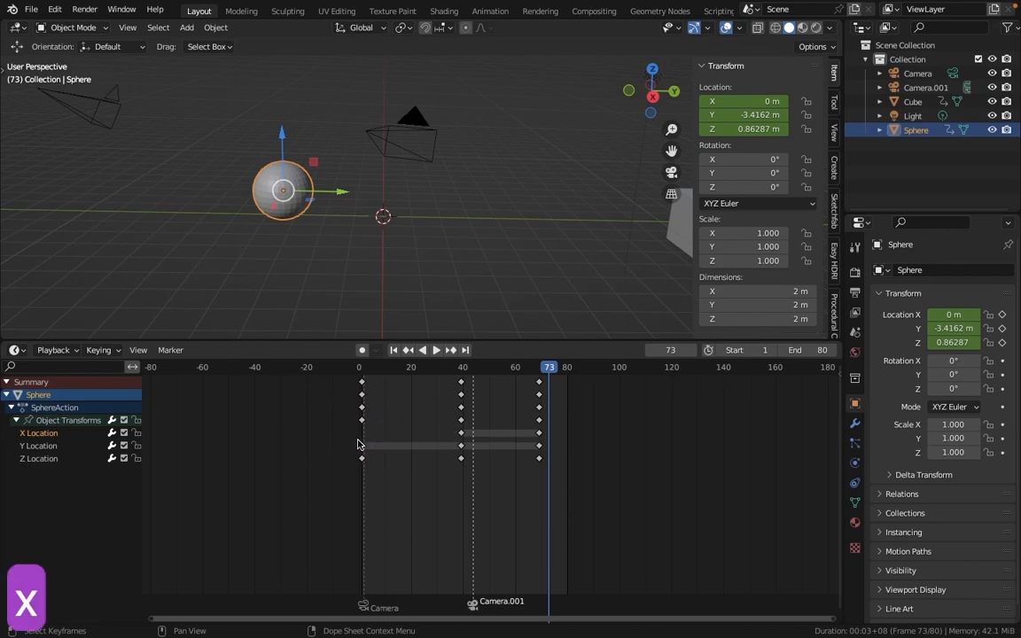
{"action": "left_click", "coordinate": [361, 446]}
{"action": "key", "text": "x"}
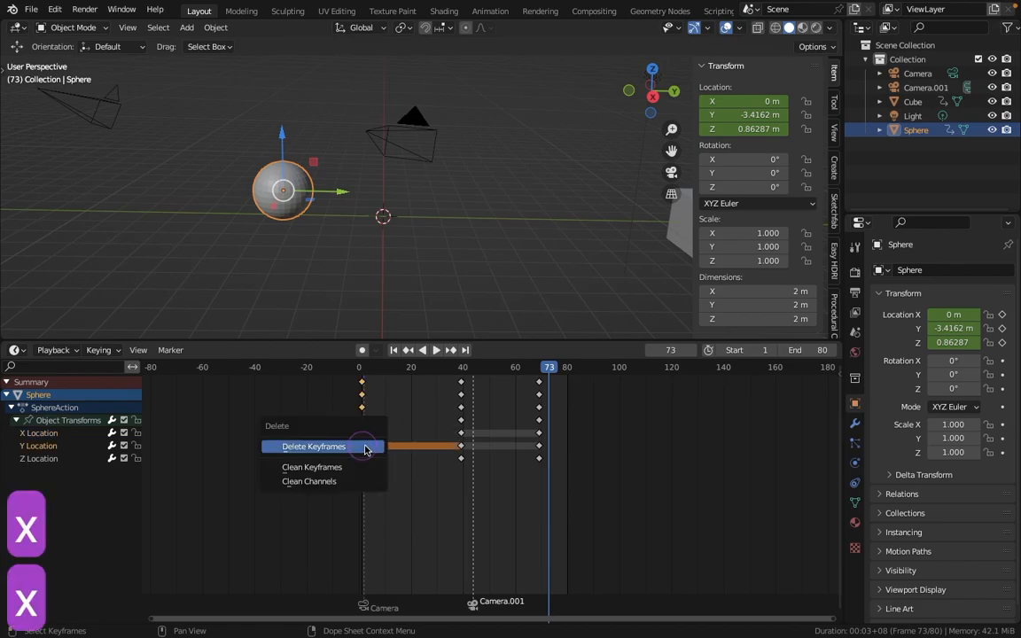
{"action": "left_click", "coordinate": [363, 447]}
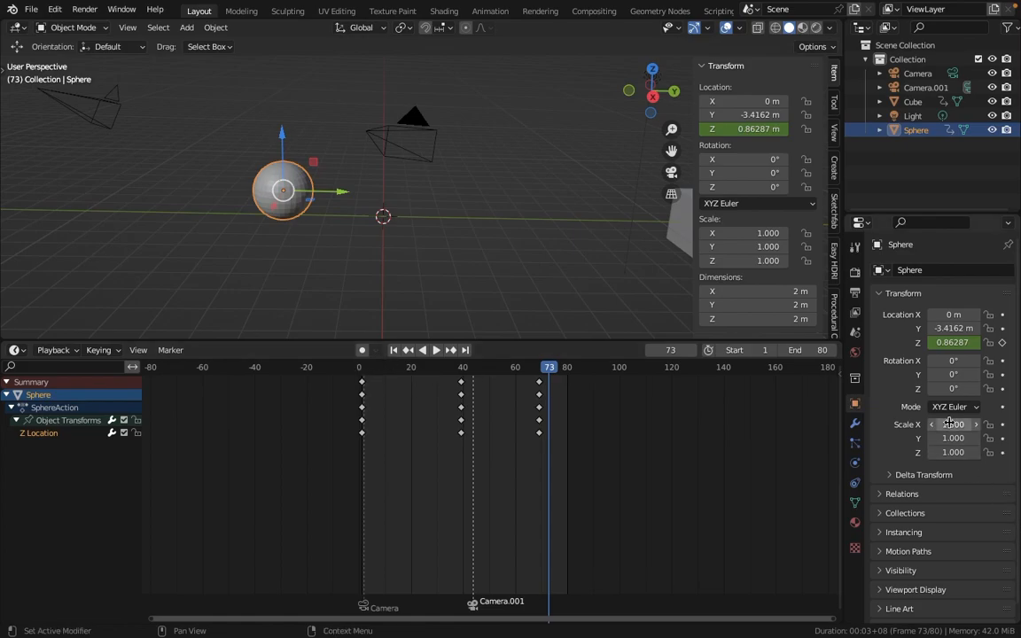
Step: Switch the Timeline to the Graph Editor and move the last keyframe of the sphere's Z Location curve to frame 68 at about 0.09 m
{"action": "left_click", "coordinate": [19, 352]}
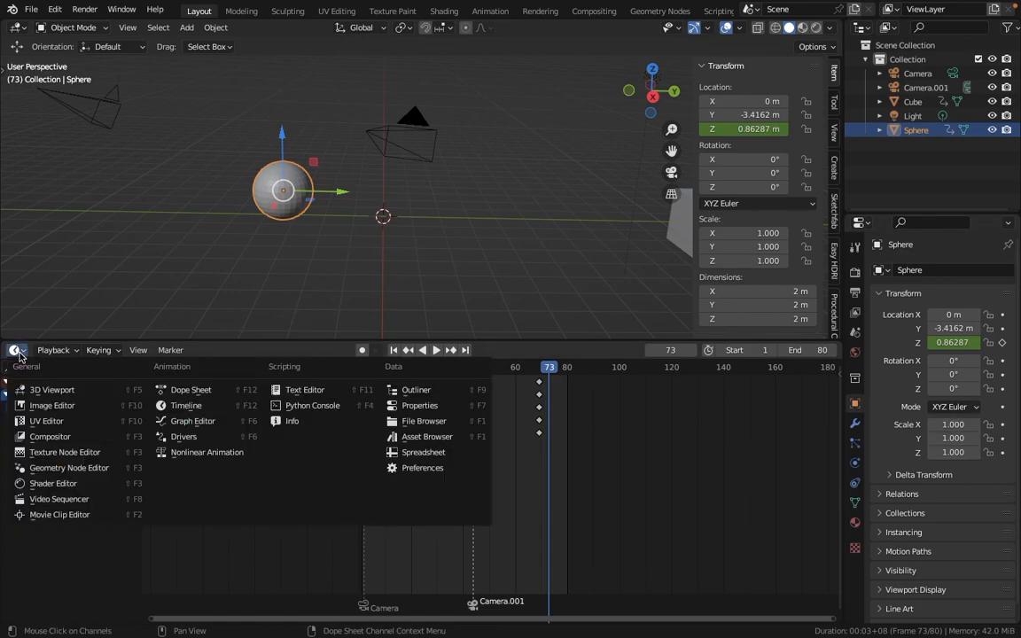
{"action": "left_click", "coordinate": [197, 422]}
{"action": "middle_click_drag", "start_coordinate": [390, 523], "coordinate": [391, 430]}
{"action": "scroll", "coordinate": [355, 493], "scroll_direction": "up", "scroll_amount": 1}
{"action": "middle_click_drag", "start_coordinate": [354, 493], "coordinate": [367, 450]}
{"action": "scroll", "coordinate": [382, 470], "scroll_direction": "up", "scroll_amount": 1}
{"action": "left_click", "coordinate": [383, 445]}
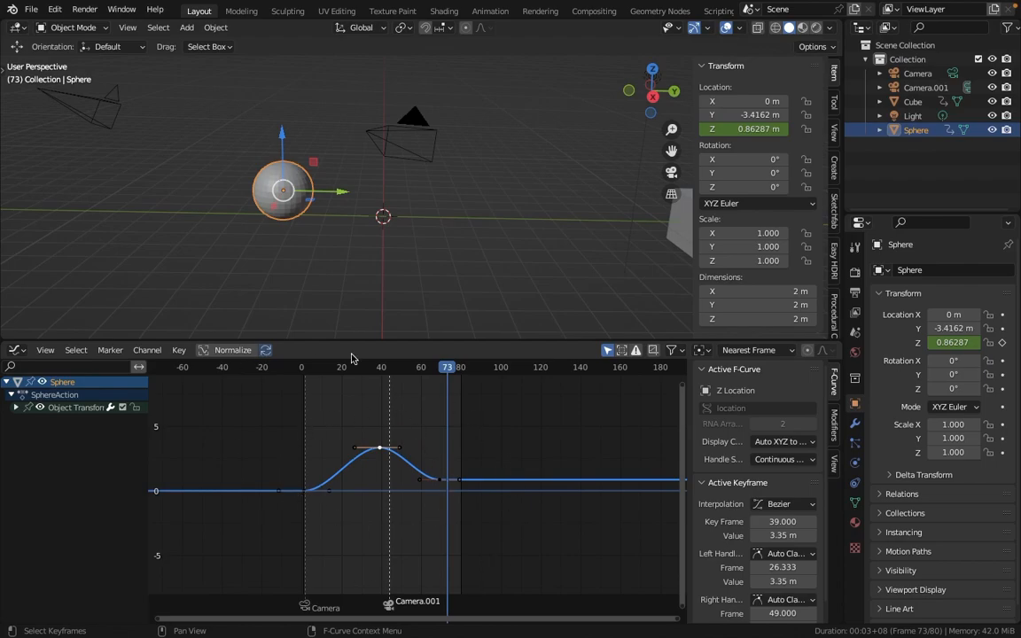
{"action": "left_click_drag", "start_coordinate": [446, 488], "coordinate": [446, 499]}
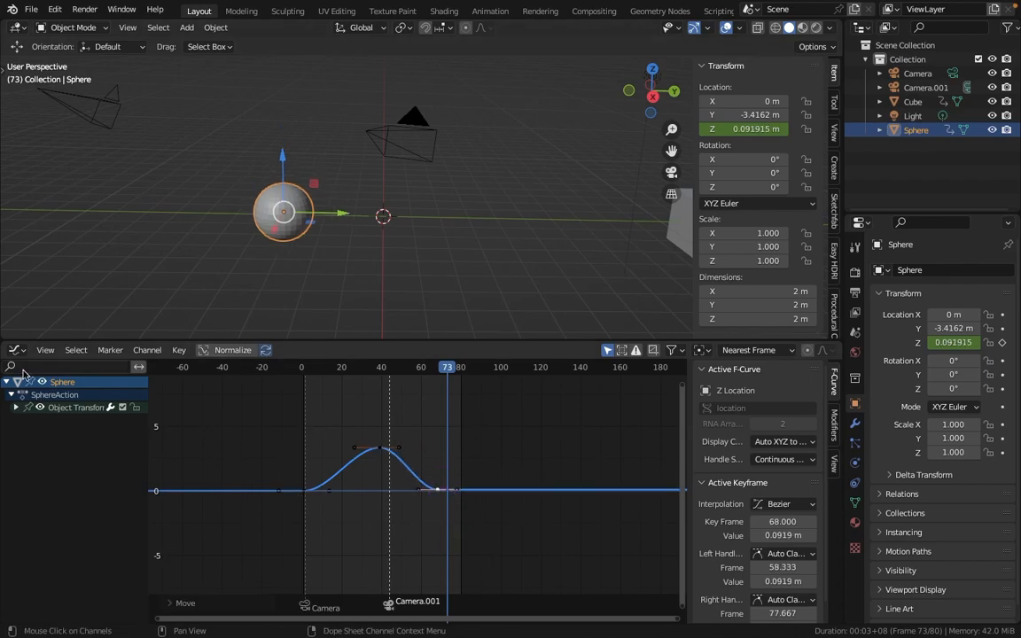
Step: Switch the Graph Editor back to the Timeline, and view the sphere action's Custom Properties before hiding the sidebar
{"action": "left_click", "coordinate": [16, 349]}
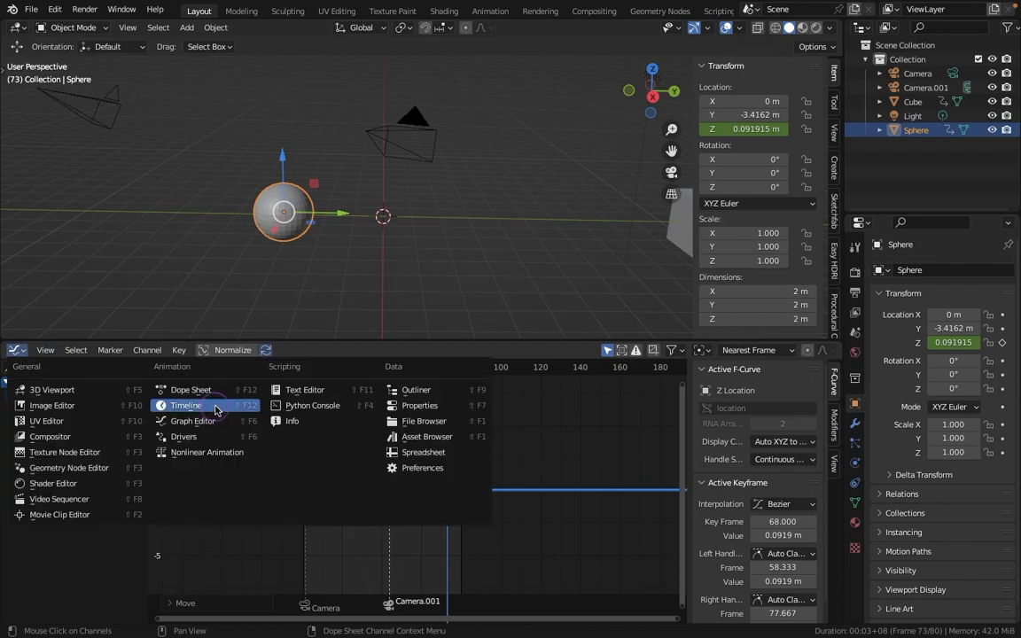
{"action": "left_click", "coordinate": [200, 405]}
{"action": "key", "text": "ctrl+bracketright"}
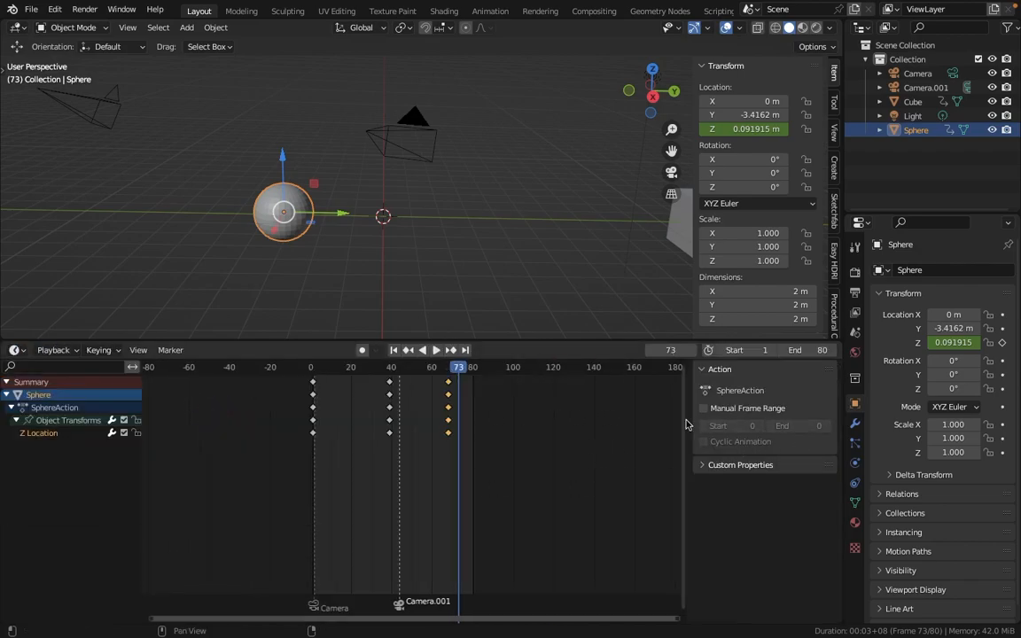
{"action": "left_click", "coordinate": [707, 465]}
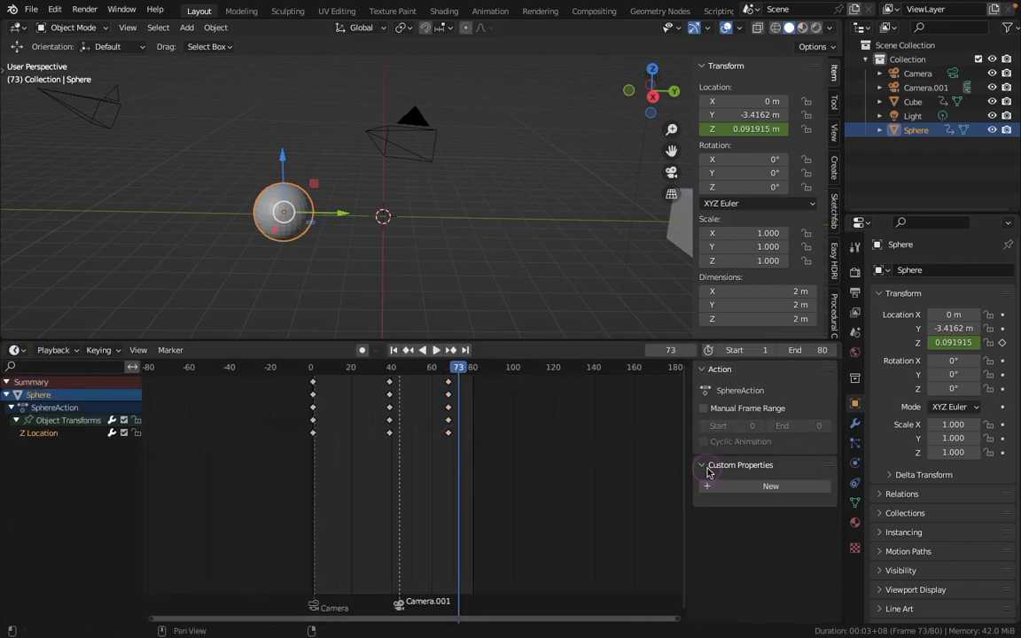
{"action": "left_click", "coordinate": [18, 351]}
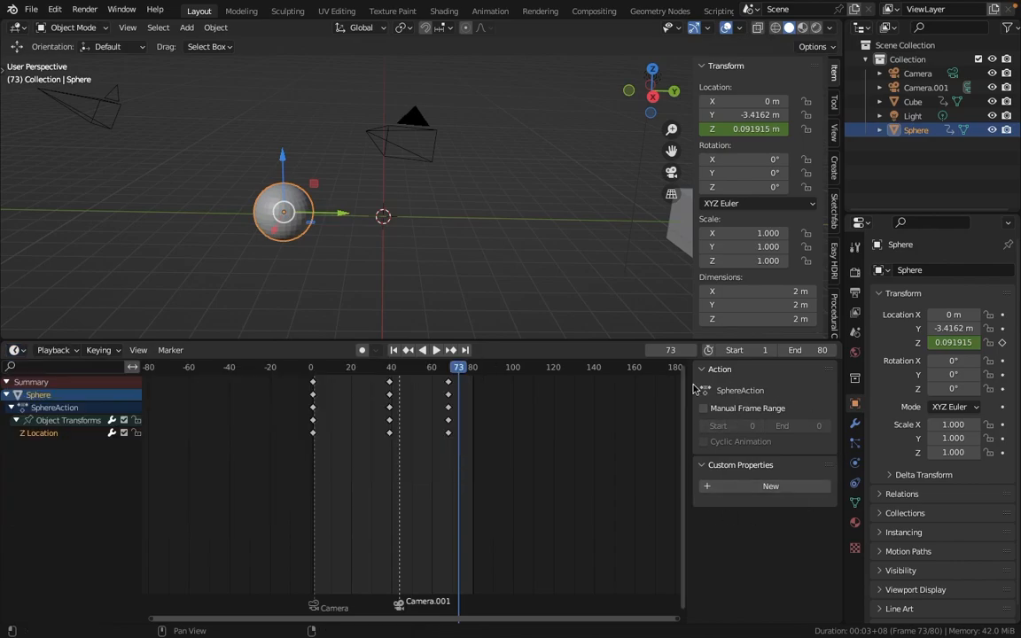
{"action": "key", "text": "n"}
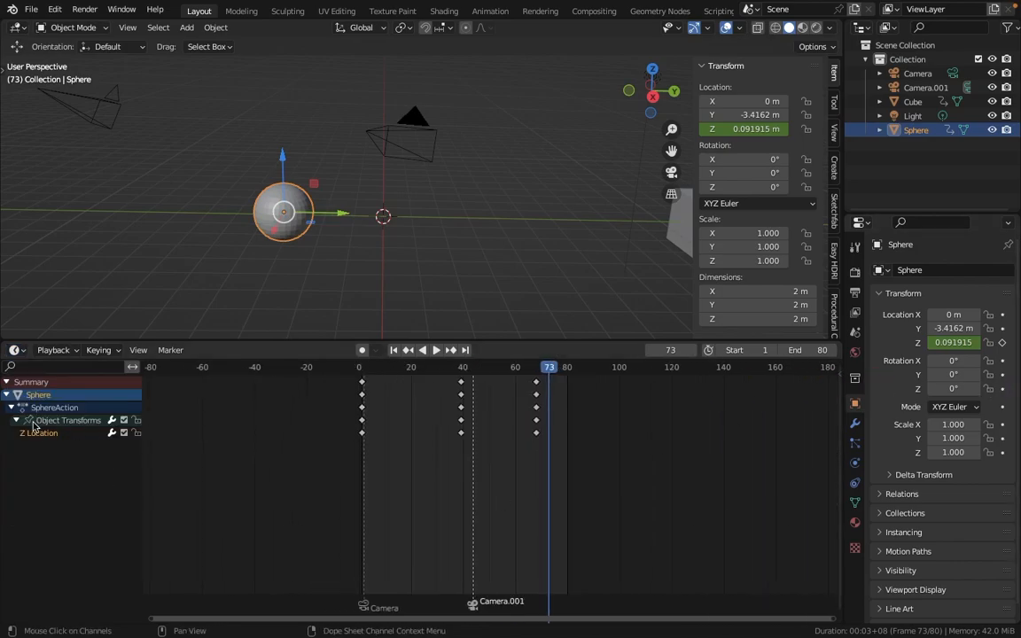
Step: Switch to the Shading workspace, split the Shader Editor horizontally, and make the new lower area a Timeline
{"action": "left_click_drag", "start_coordinate": [517, 341], "coordinate": [492, 540]}
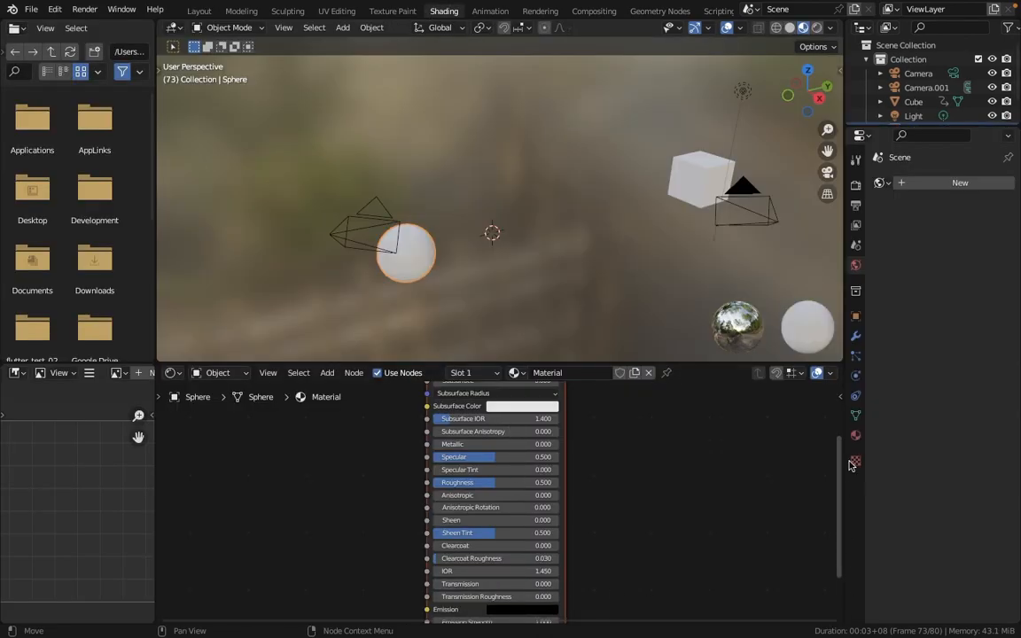
{"action": "left_click_drag", "start_coordinate": [837, 620], "coordinate": [843, 583]}
{"action": "left_click", "coordinate": [172, 594]}
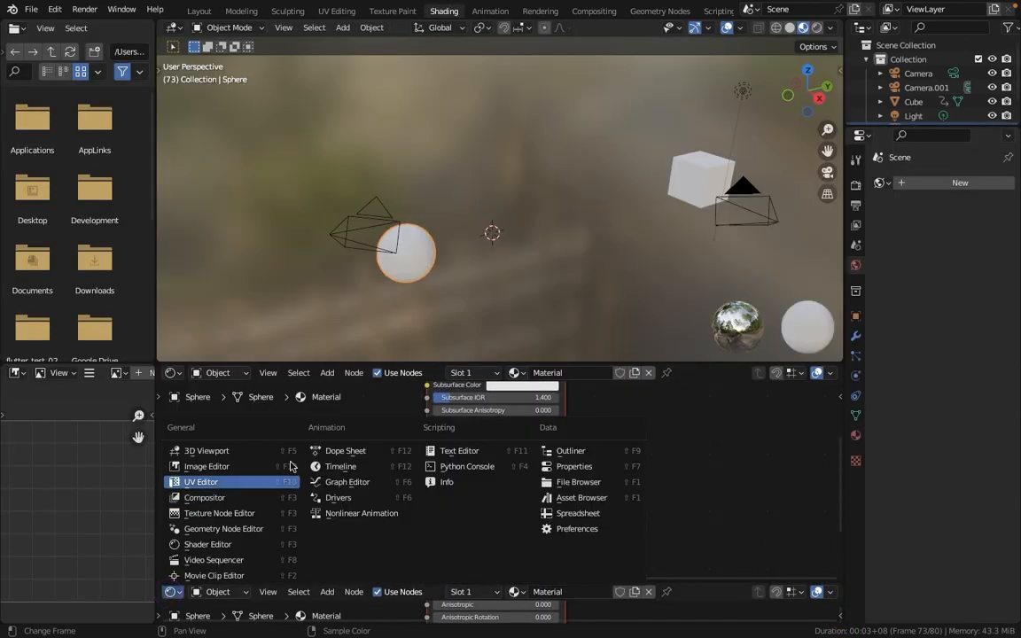
{"action": "left_click", "coordinate": [341, 467]}
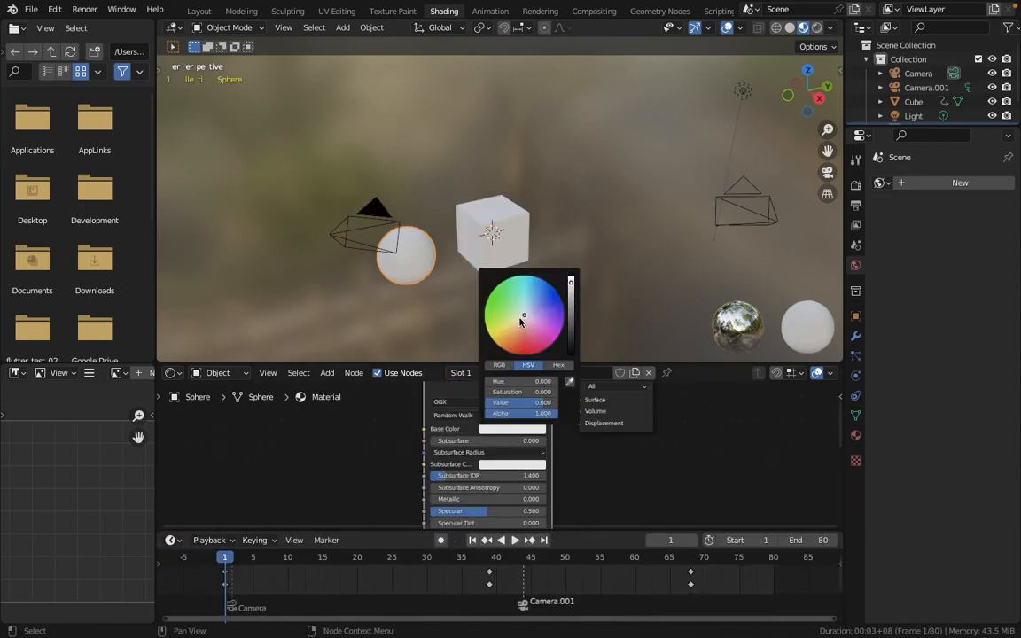
Step: Keyframe the sphere material's Base Color as lime green at frame 1 and blue at frame 80, and return to frame 1
{"action": "left_click_drag", "start_coordinate": [520, 322], "coordinate": [487, 328]}
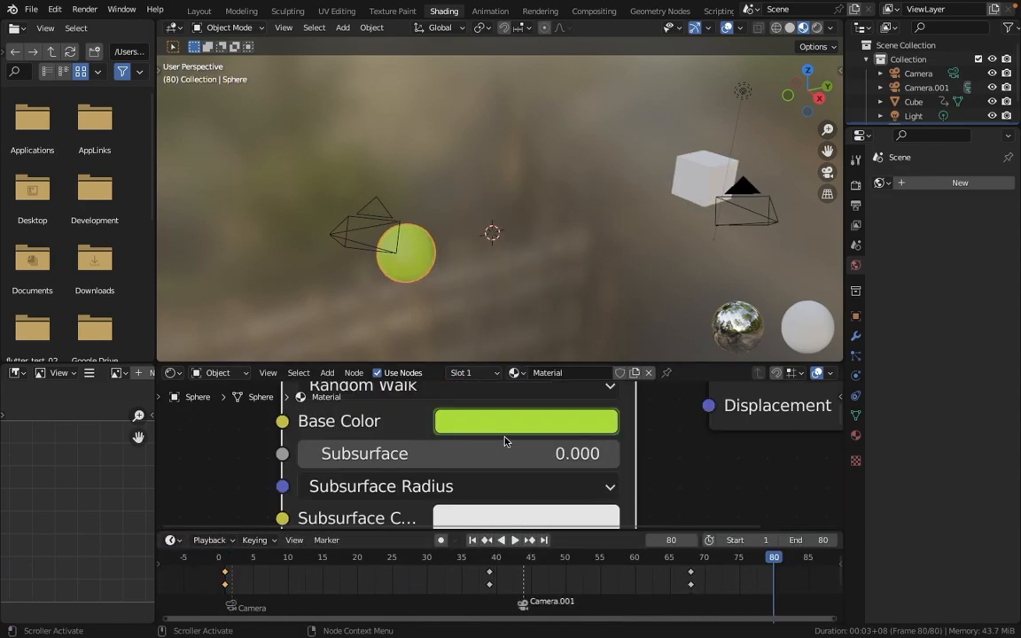
{"action": "left_click", "coordinate": [503, 420]}
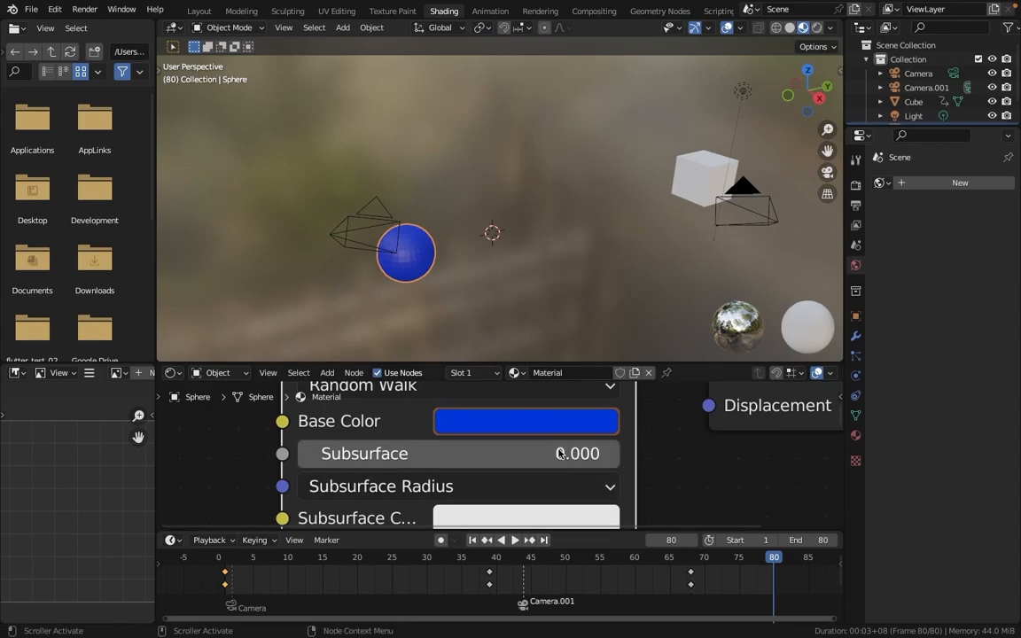
{"action": "key", "text": "i"}
{"action": "left_click", "coordinate": [471, 541]}
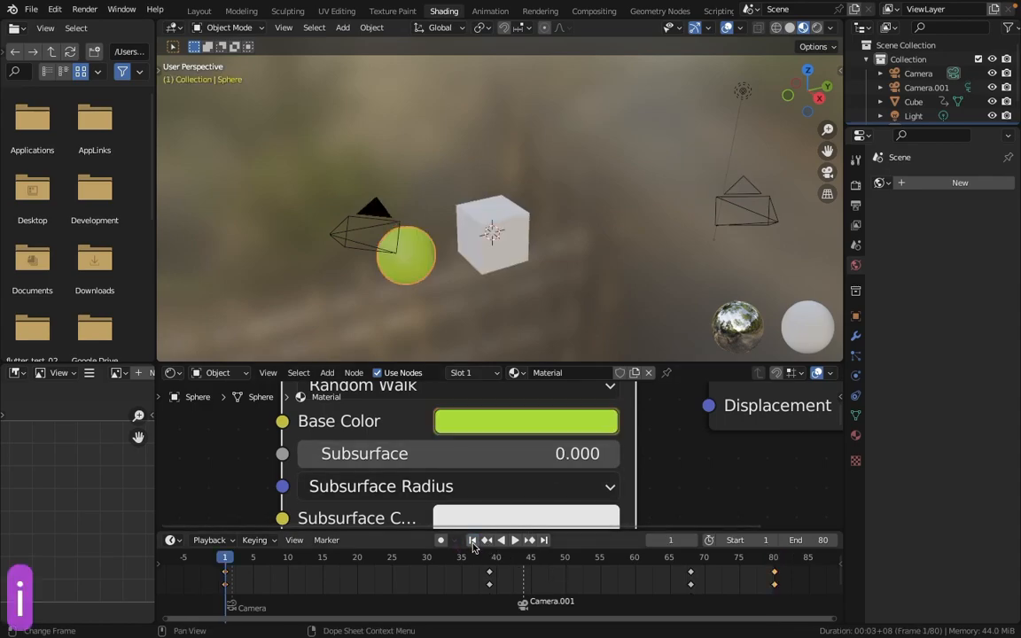
Step: Briefly play the color animation, and set the sphere material's Metallic to 1.000 in the Shader Editor
{"action": "key", "text": "space"}
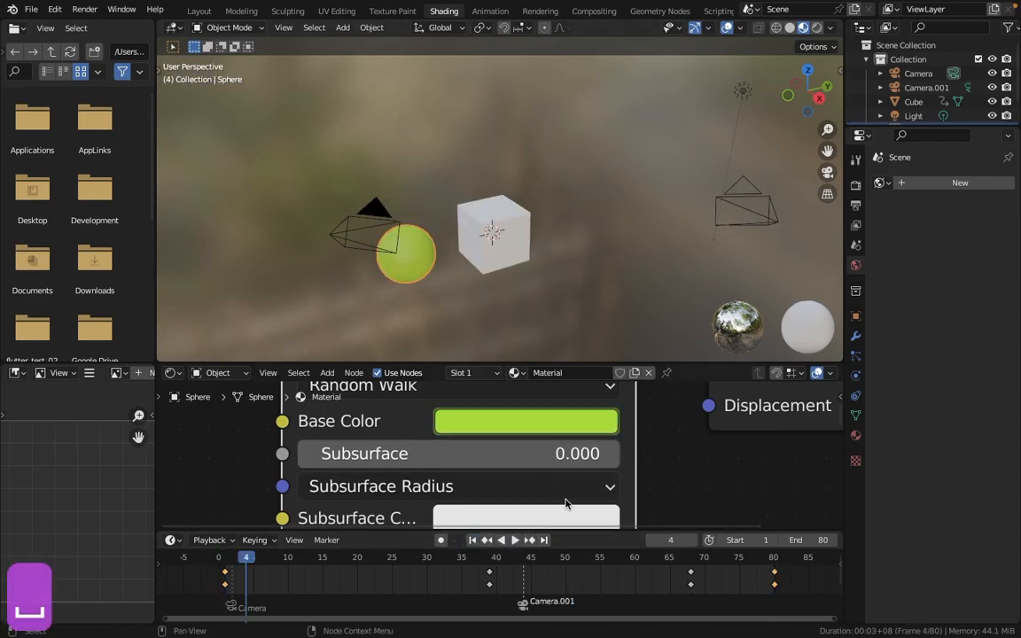
{"action": "key", "text": "space"}
{"action": "scroll", "coordinate": [541, 460], "scroll_direction": "down", "scroll_amount": 5}
{"action": "left_click_drag", "start_coordinate": [470, 442], "coordinate": [575, 446]}
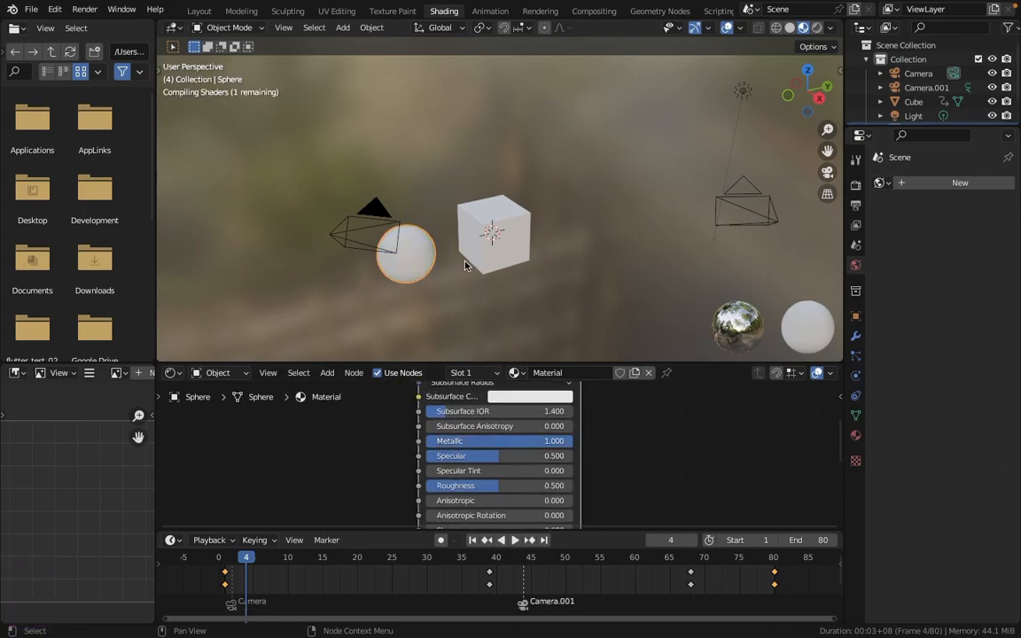
Step: Zoom in on the sphere and scrub between frame 75 and frame 34 to preview its metallic color change
{"action": "scroll", "coordinate": [412, 271], "scroll_direction": "up", "scroll_amount": 5}
{"action": "left_click", "coordinate": [738, 560]}
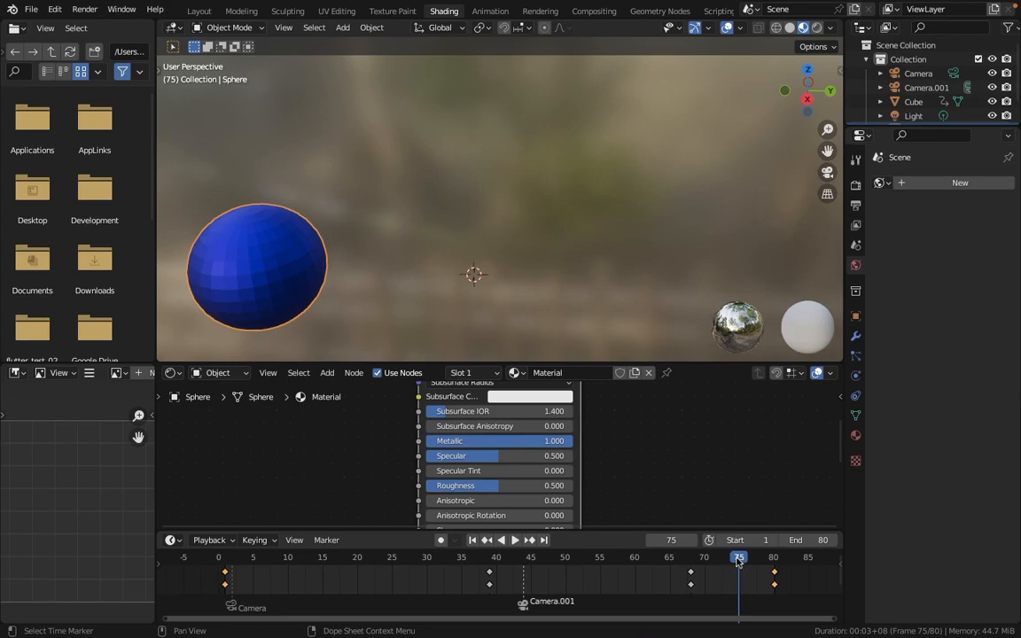
{"action": "left_click", "coordinate": [323, 560]}
{"action": "left_click", "coordinate": [384, 560]}
{"action": "left_click", "coordinate": [451, 563]}
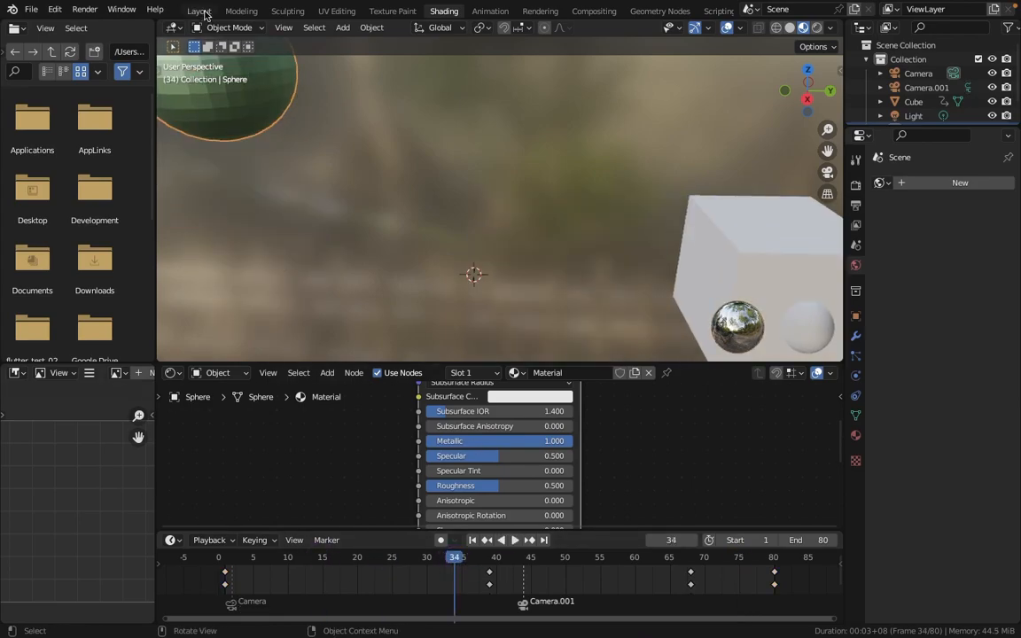
Step: In the Layout workspace, select all of the cube's keyframes and play its animation from frame 1
{"action": "left_click", "coordinate": [199, 11]}
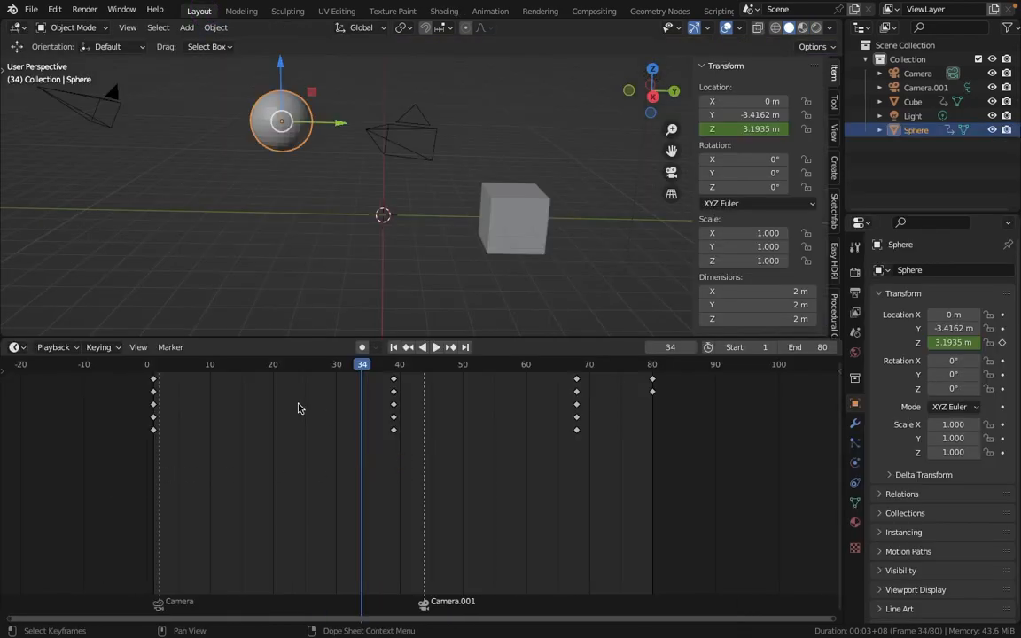
{"action": "left_click", "coordinate": [520, 223]}
{"action": "key", "text": "a"}
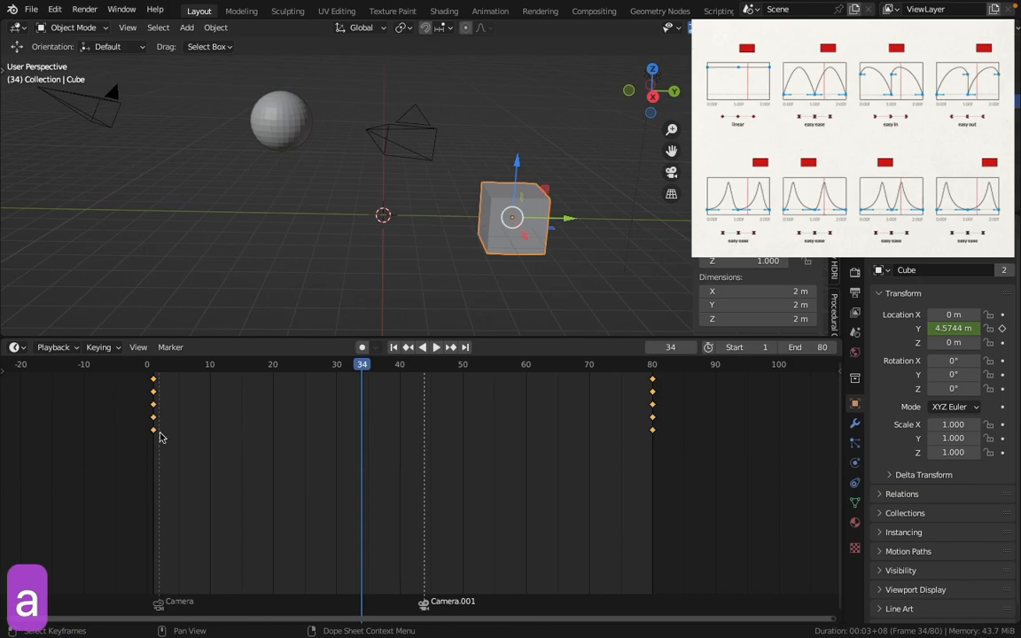
{"action": "key", "text": "shift+Left"}
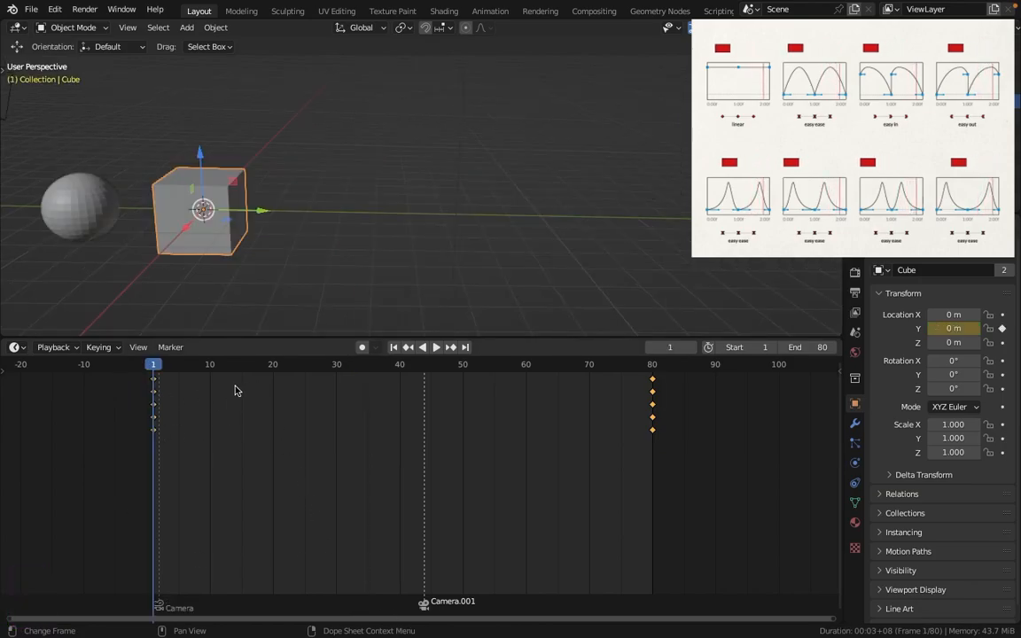
{"action": "key", "text": "space"}
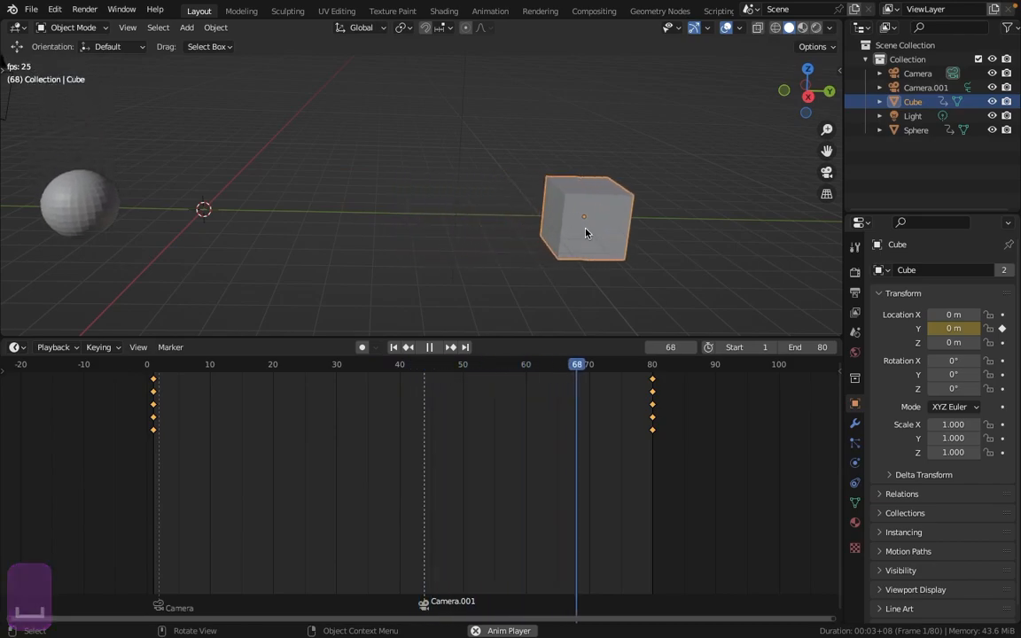
{"action": "key", "text": "space"}
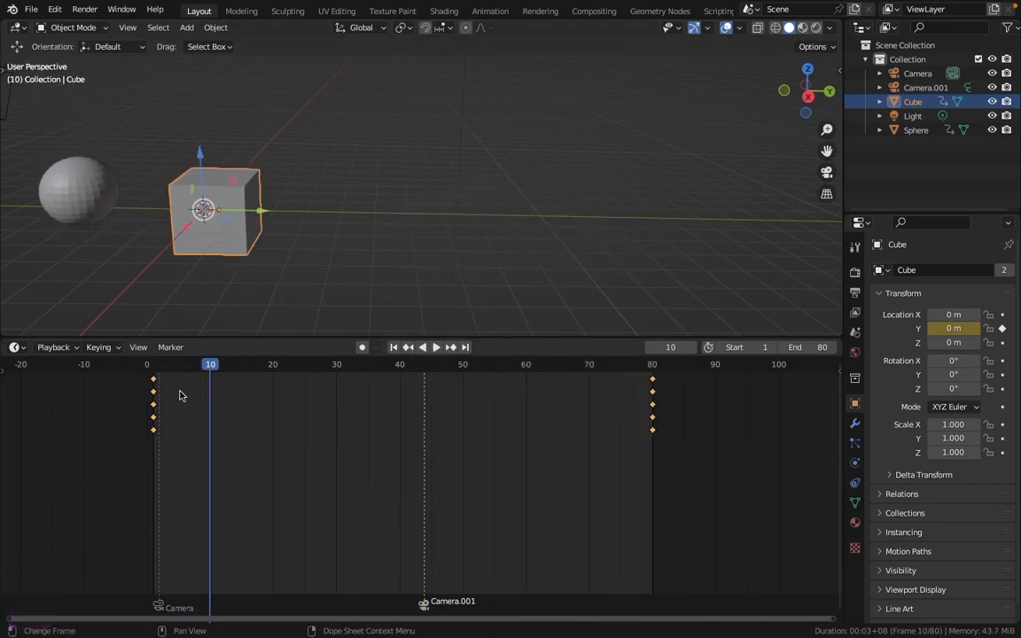
Step: Set the cube's keyframe interpolation to Linear, return to frame 0, and play the animation
{"action": "key", "text": "t"}
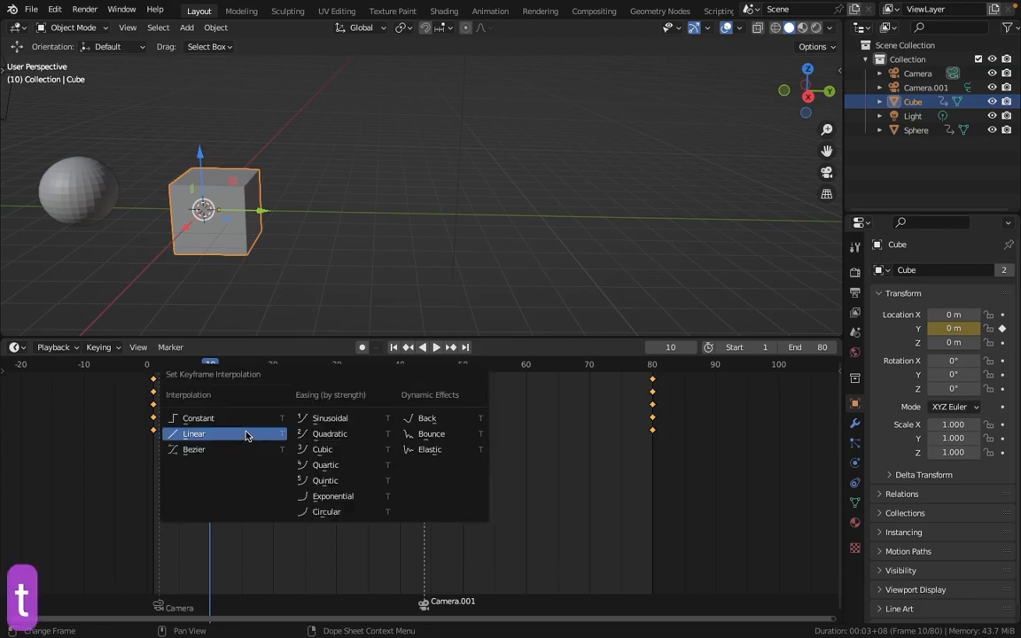
{"action": "left_click", "coordinate": [181, 434]}
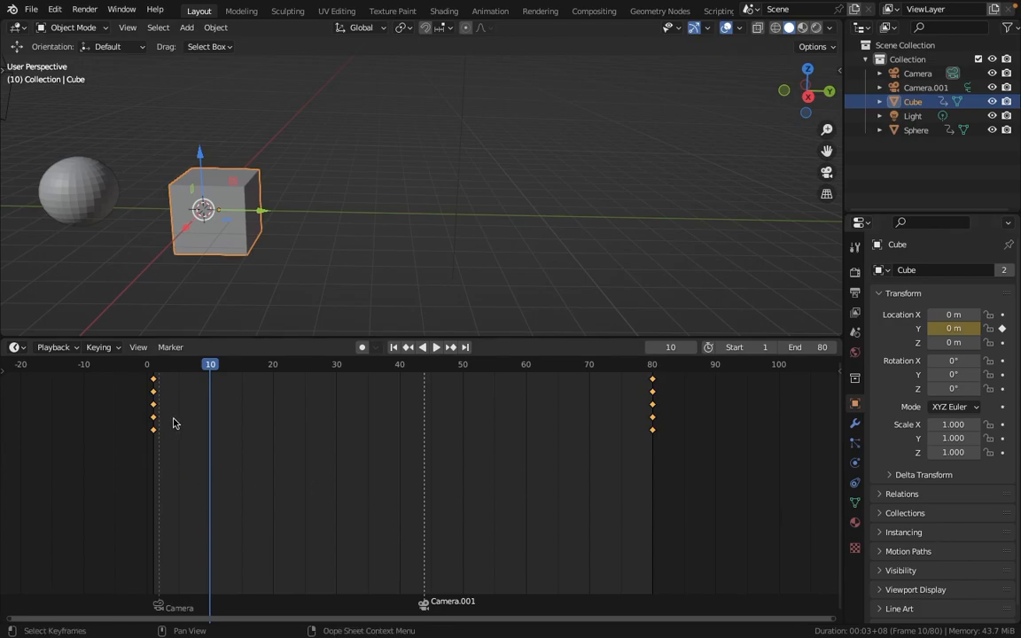
{"action": "key", "text": "t"}
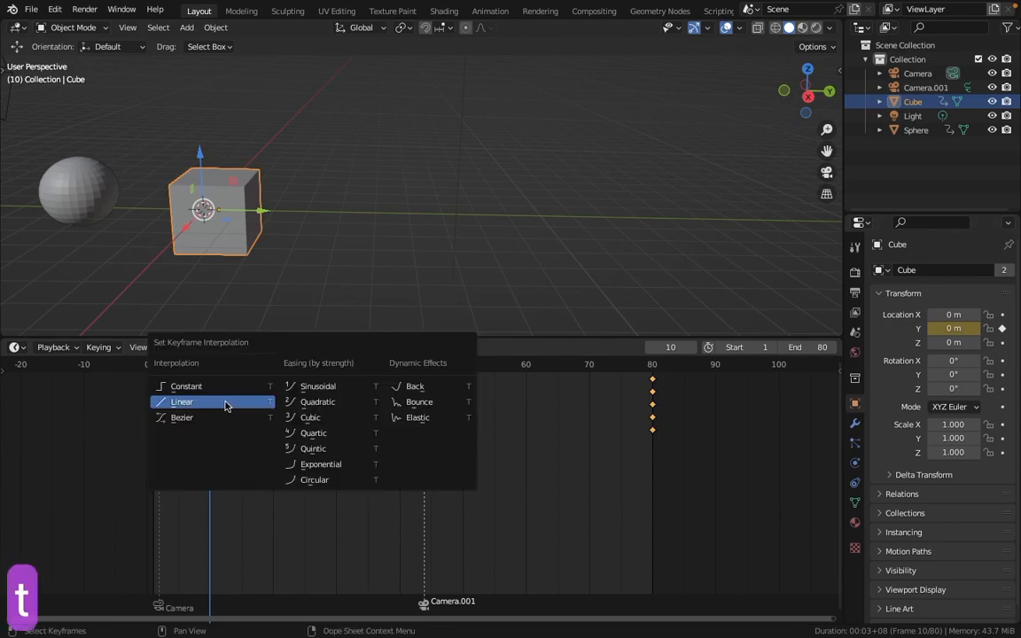
{"action": "left_click", "coordinate": [213, 403]}
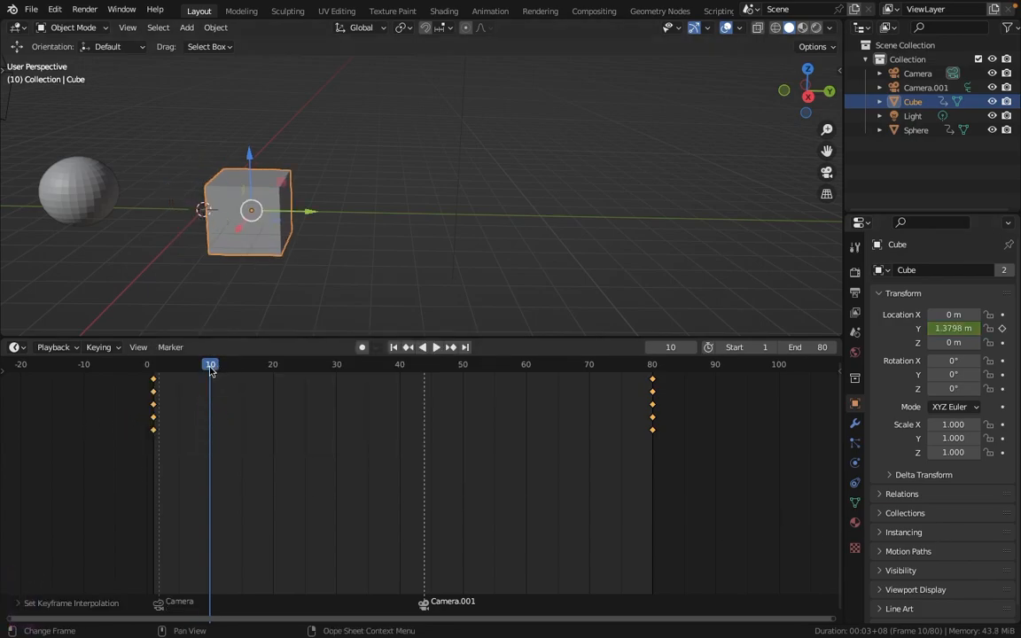
{"action": "left_click", "coordinate": [106, 370]}
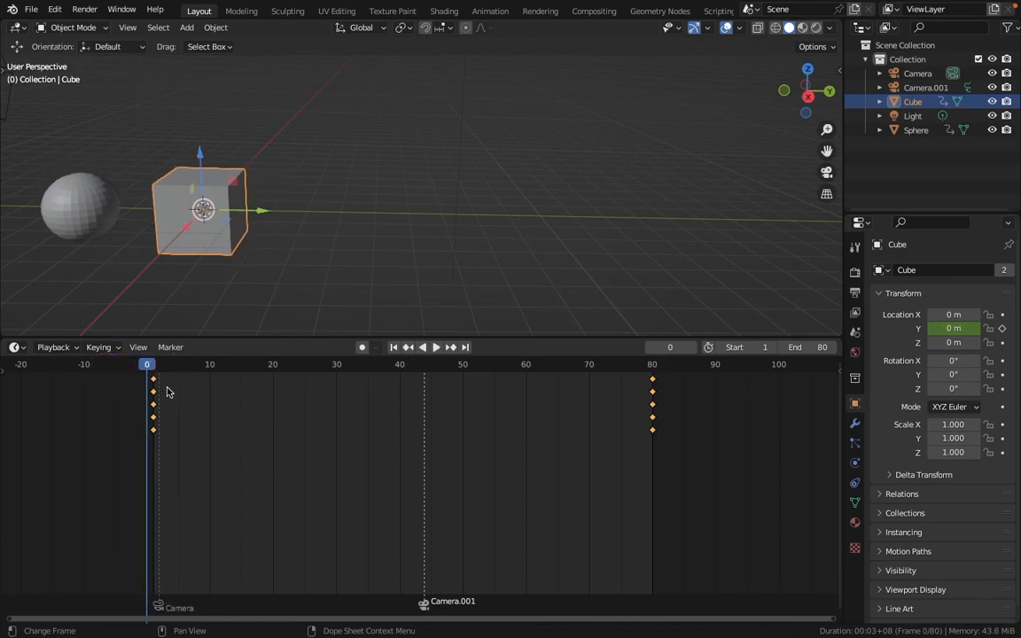
{"action": "key", "text": "space"}
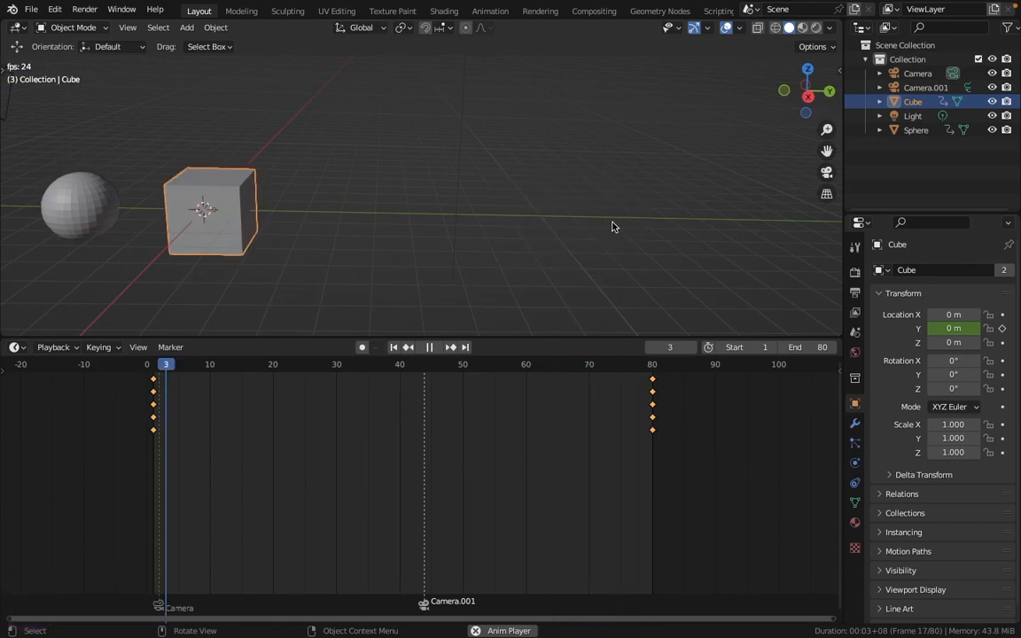
{"action": "key", "text": "space"}
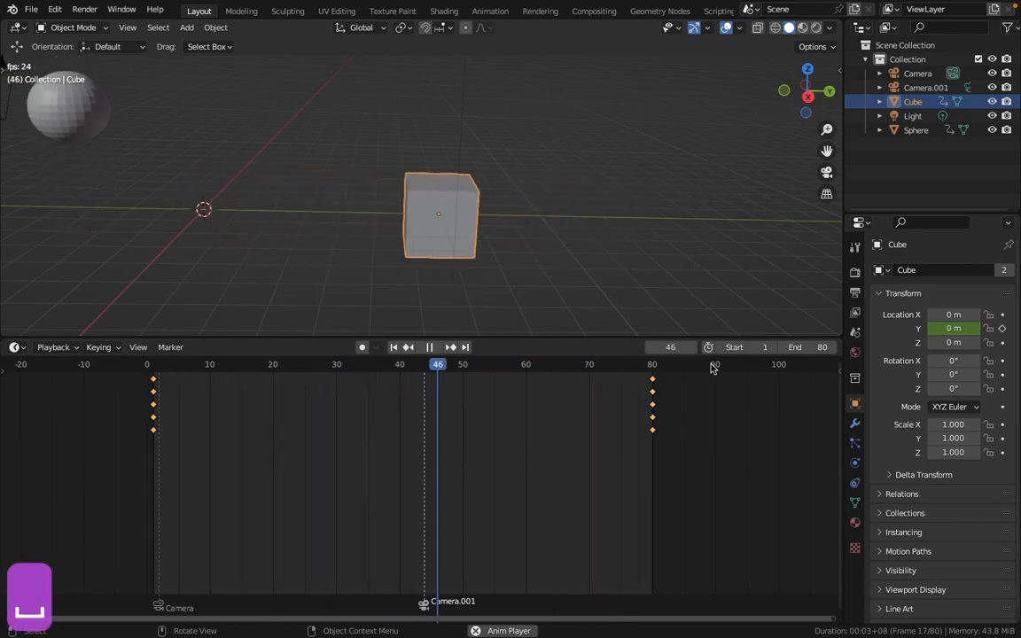
Step: Set the cube's keyframe interpolation to Quartic easing and play the animation
{"action": "key", "text": "t"}
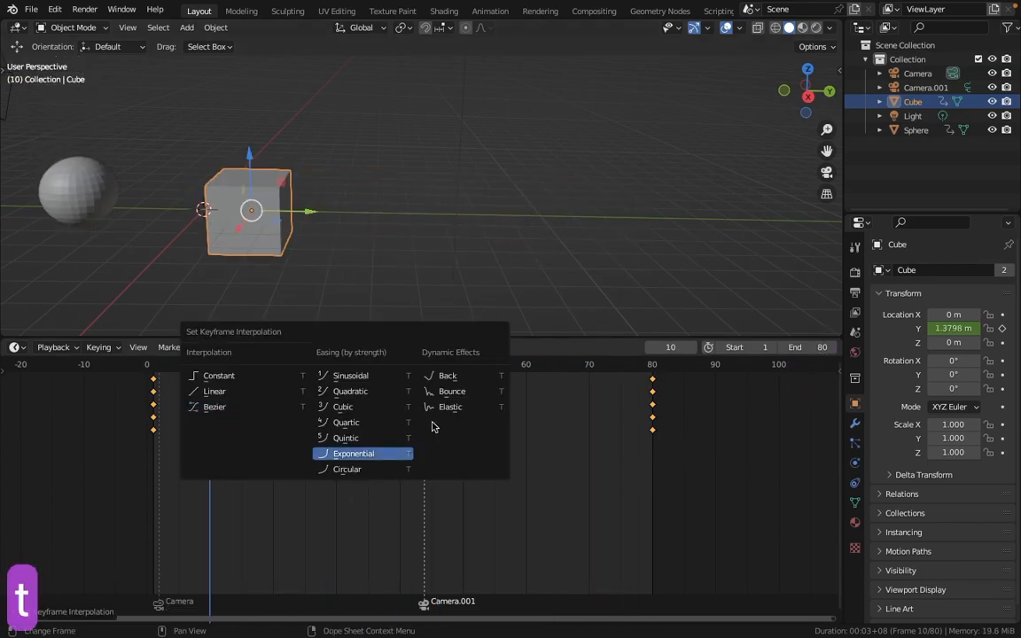
{"action": "left_click", "coordinate": [345, 423]}
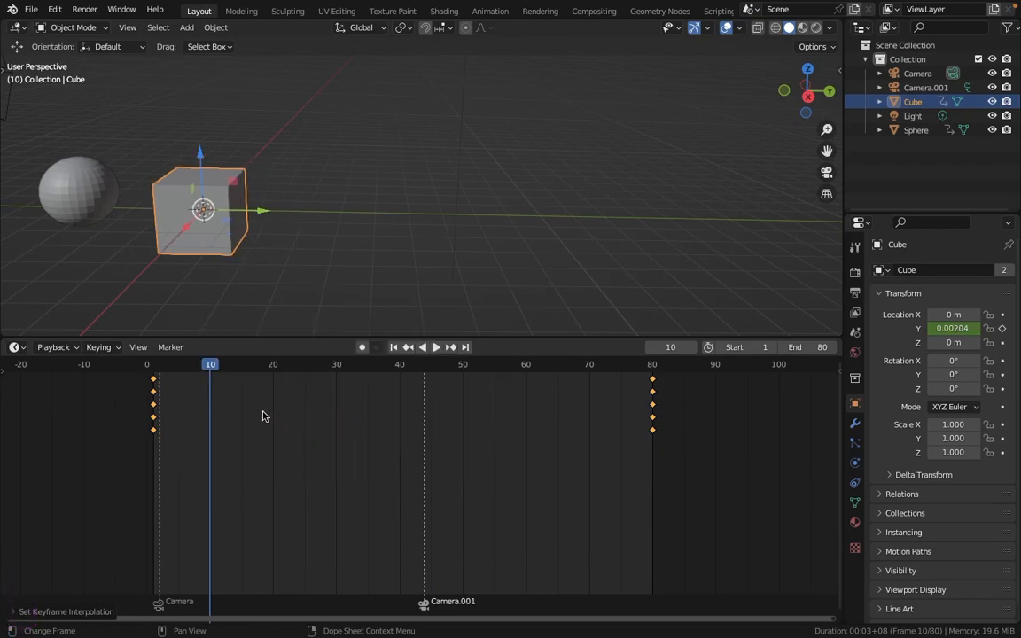
{"action": "key", "text": "space"}
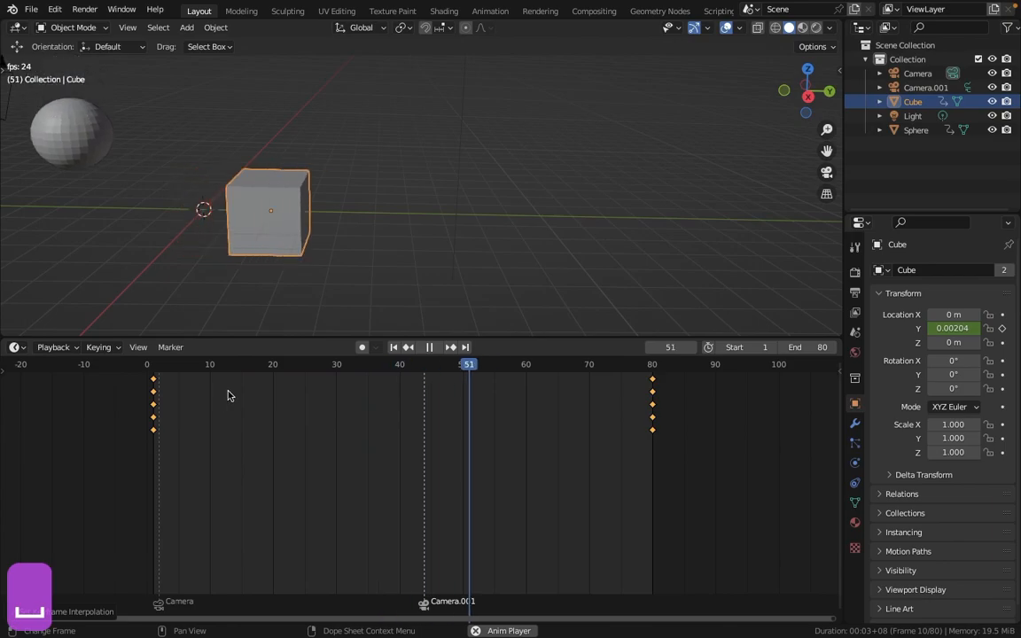
{"action": "key", "text": "space"}
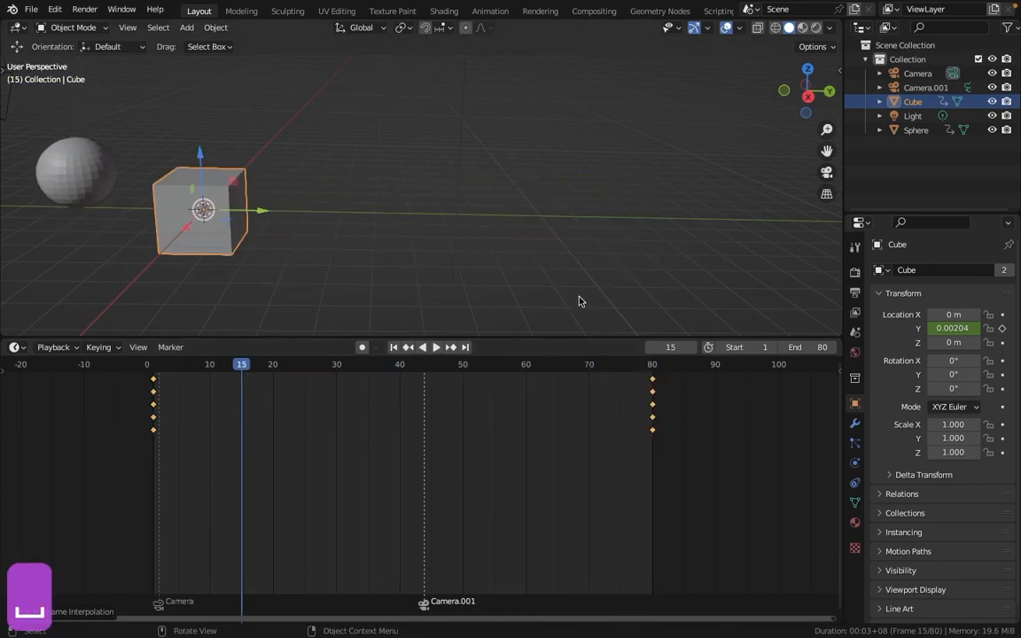
Step: Set the cube's keyframe interpolation to the Bounce dynamic effect and preview the motion from frame 0
{"action": "key", "text": "t"}
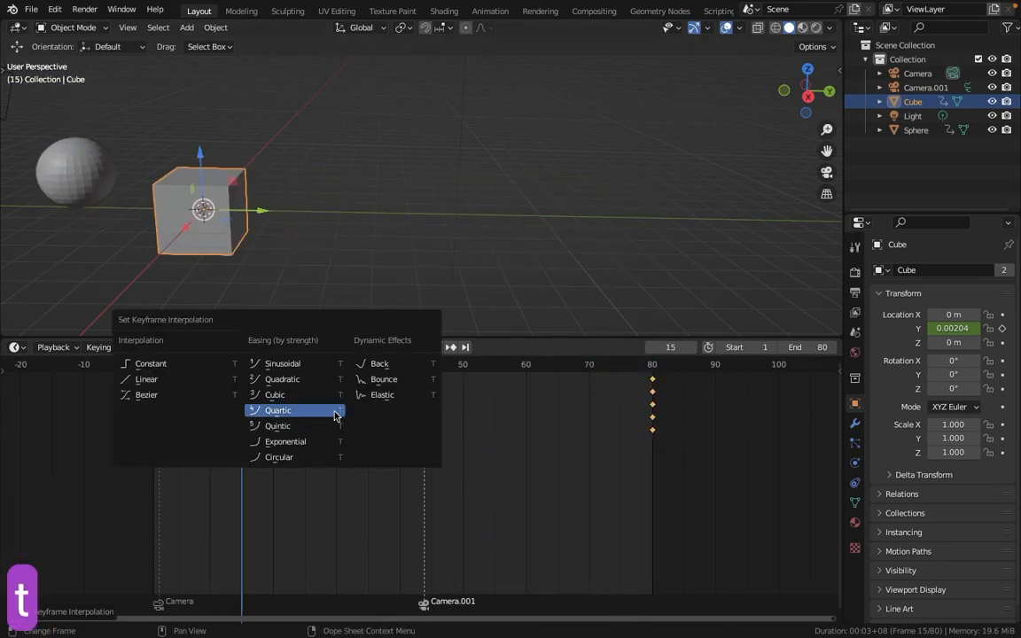
{"action": "left_click", "coordinate": [382, 384]}
{"action": "key", "text": "t"}
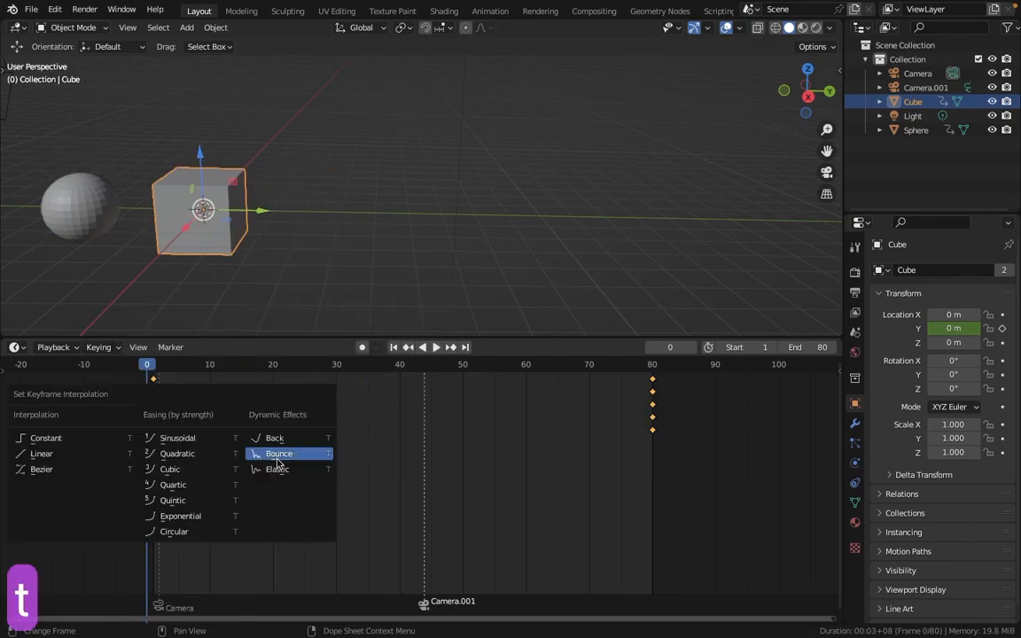
{"action": "left_click", "coordinate": [277, 453]}
{"action": "key", "text": "space"}
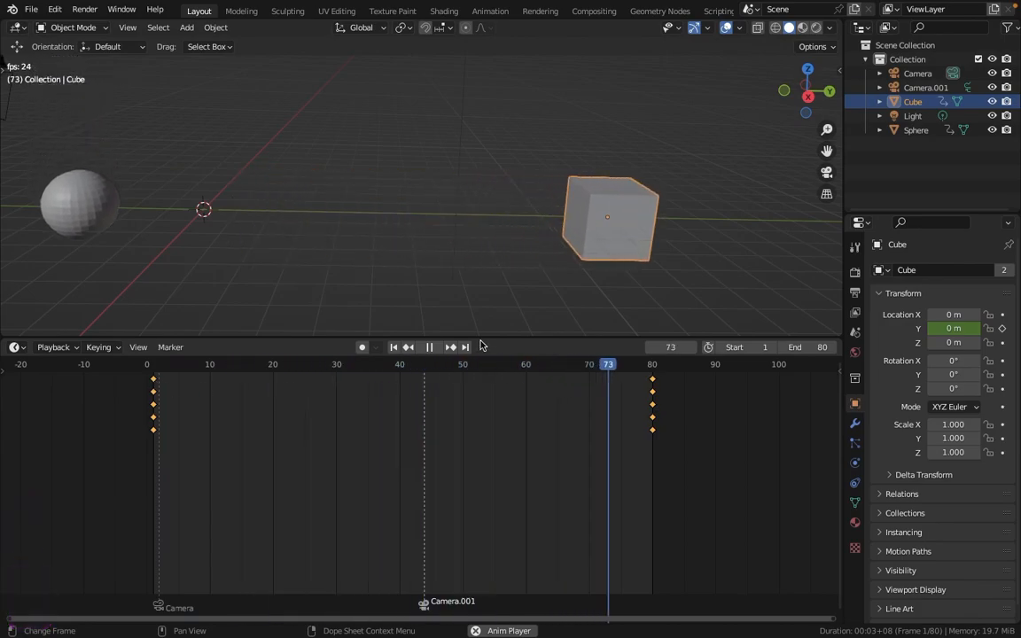
{"action": "key", "text": "space"}
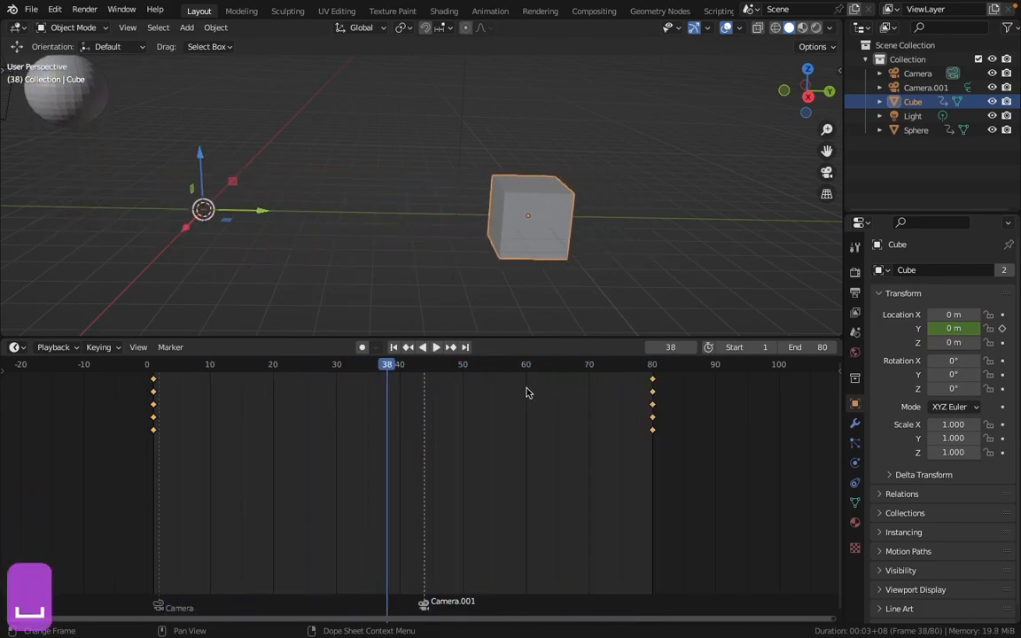
{"action": "key", "text": "space"}
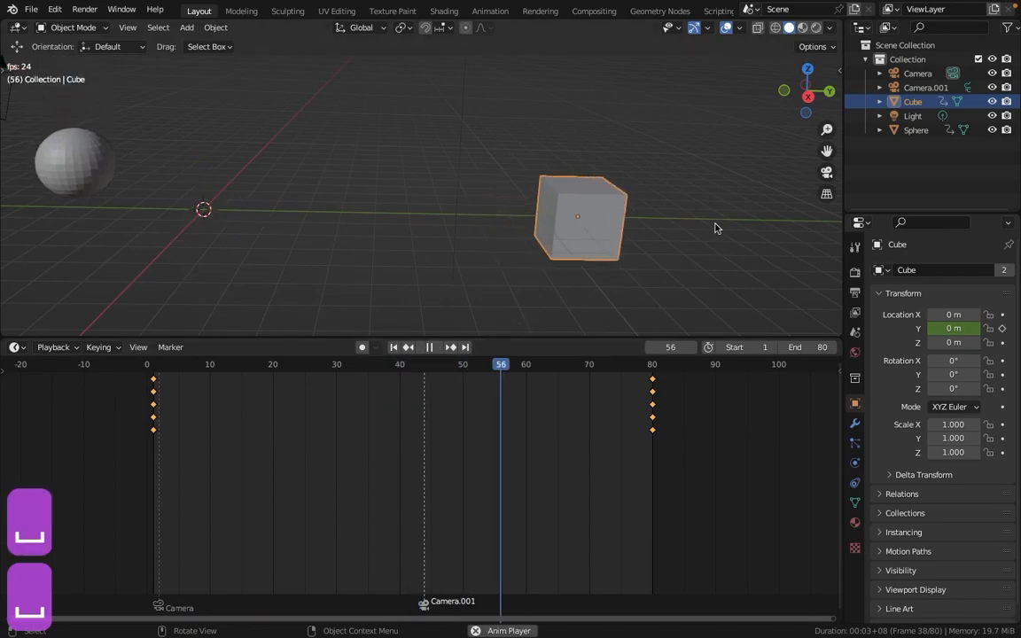
{"action": "key", "text": "space"}
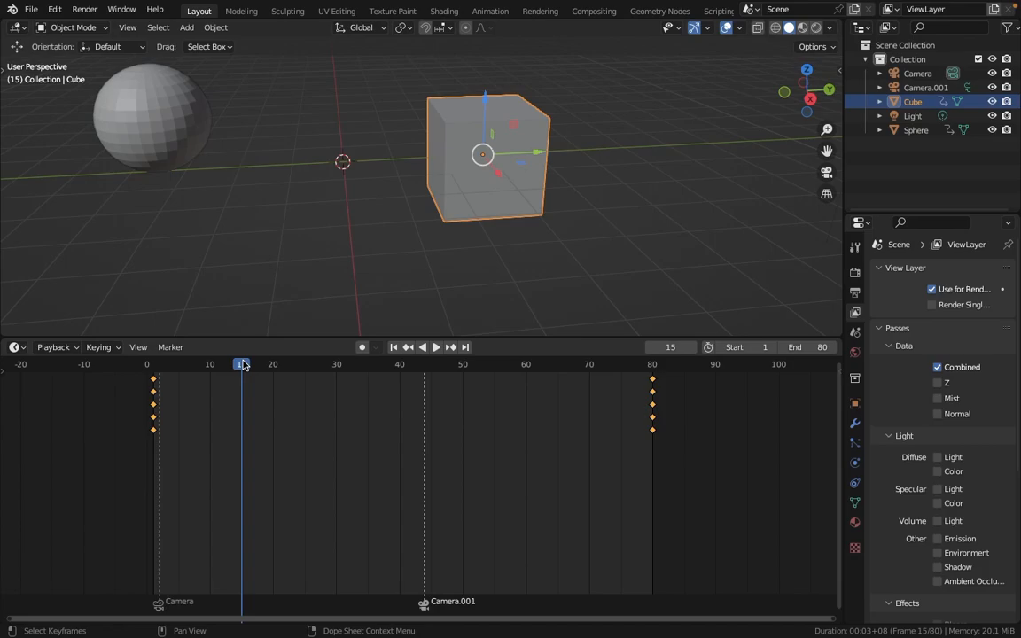
{"action": "left_click", "coordinate": [16, 347]}
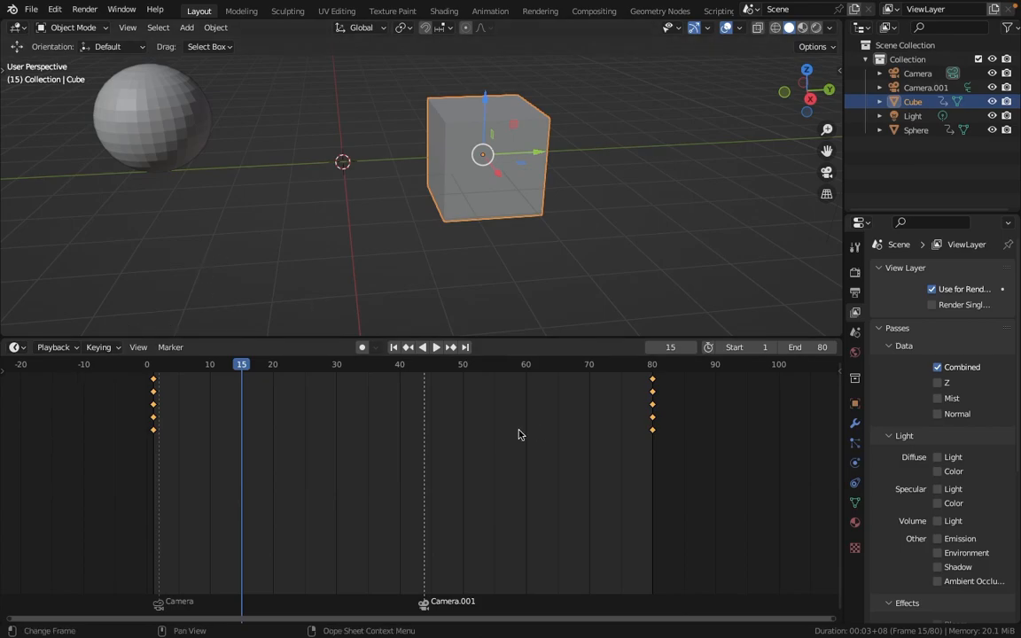
{"action": "mouse_move", "coordinate": [530, 634]}
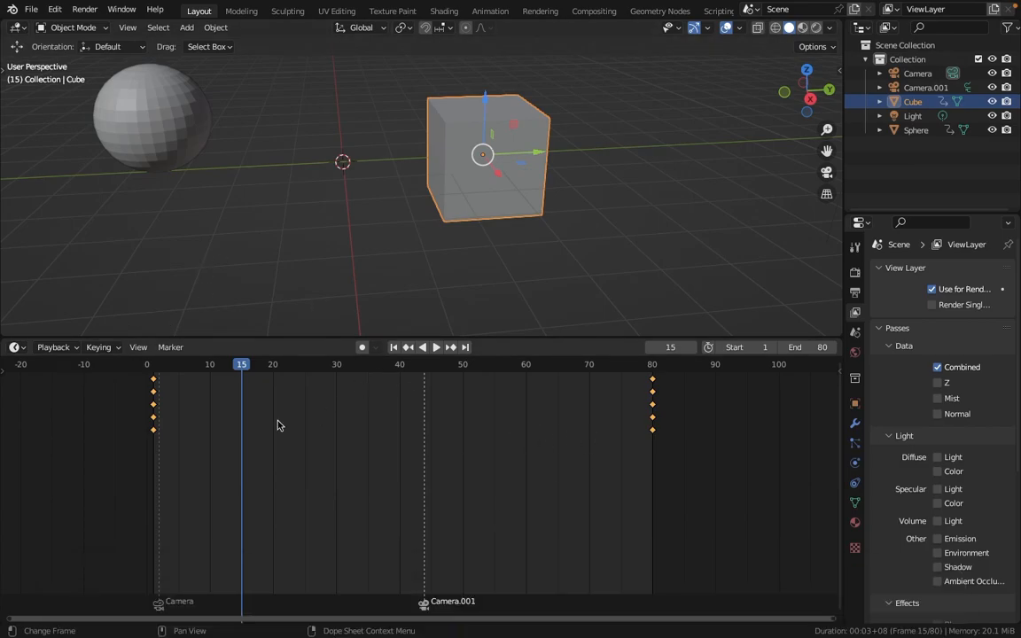